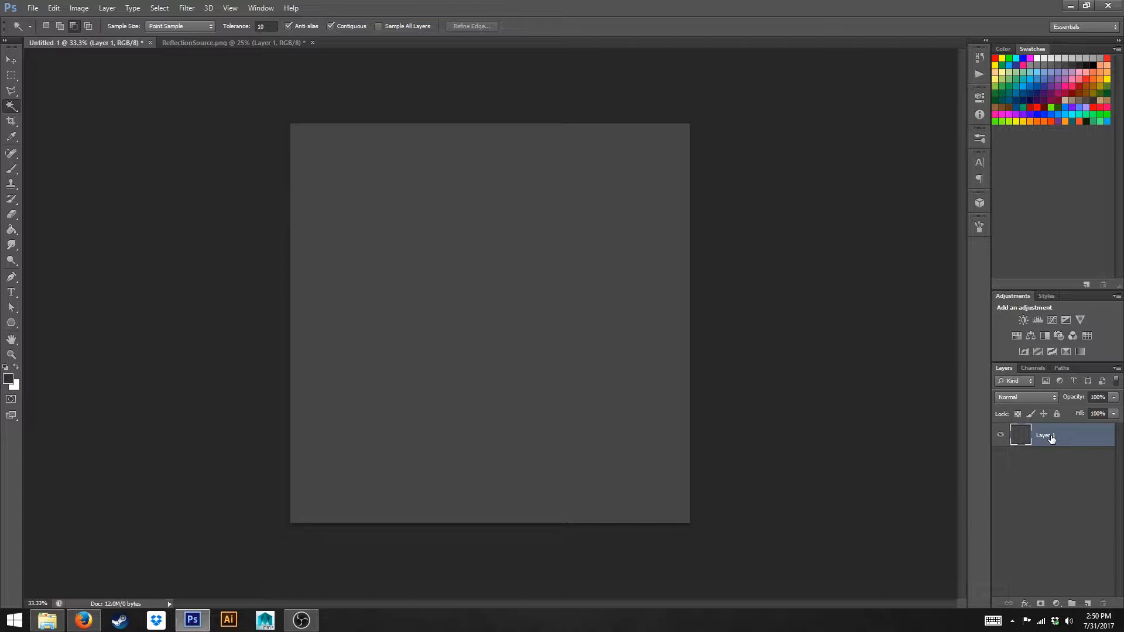
Step: Rename the existing gray layer as Backdrop
double_click(1047, 436)
type("Backdrop")
key("Return")
Step: Add a new layer above Backdrop and name it Sil
left_click(1087, 603)
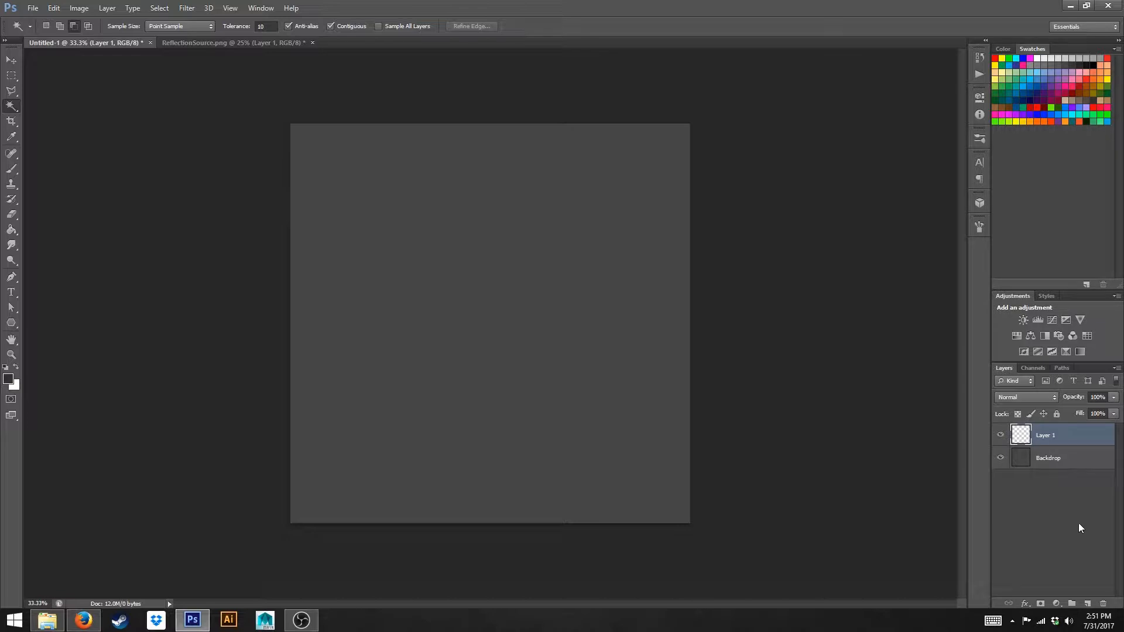
double_click(1054, 436)
type("Sil")
key("Return")
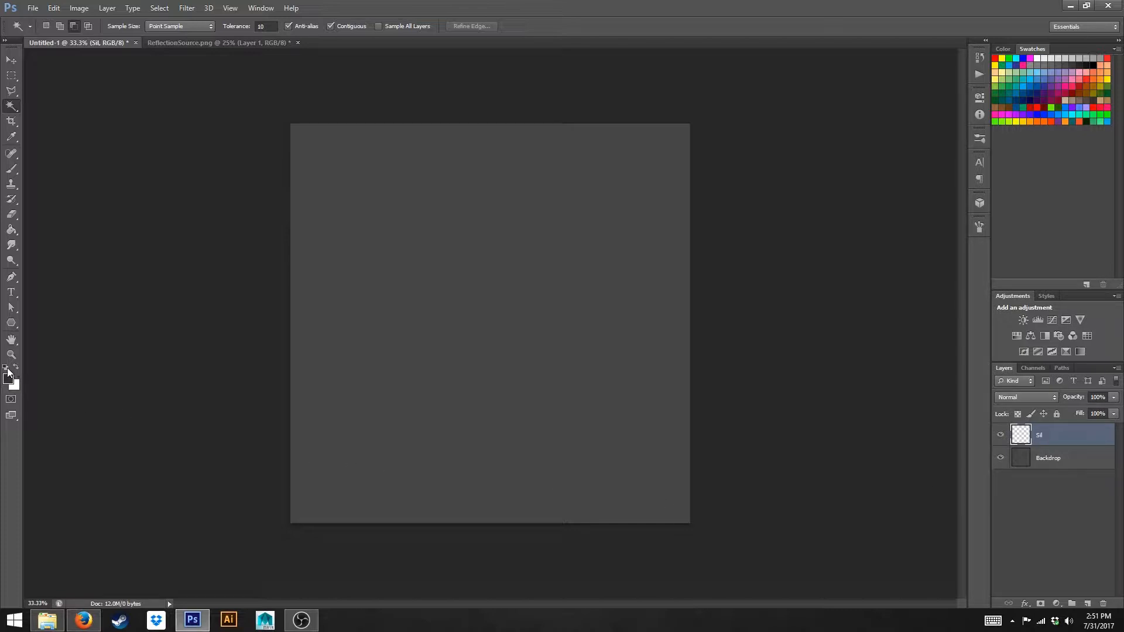
Step: Set up the Brush tool with black paint, 100% opacity and a hard edge of 97% hardness
left_click(12, 170)
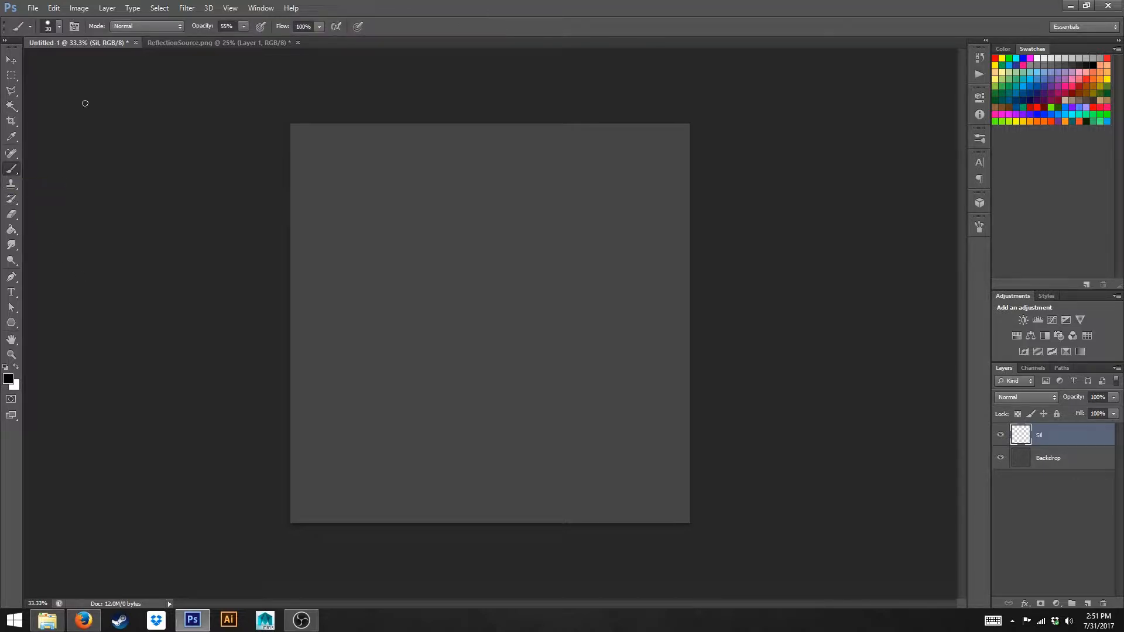
left_click(244, 27)
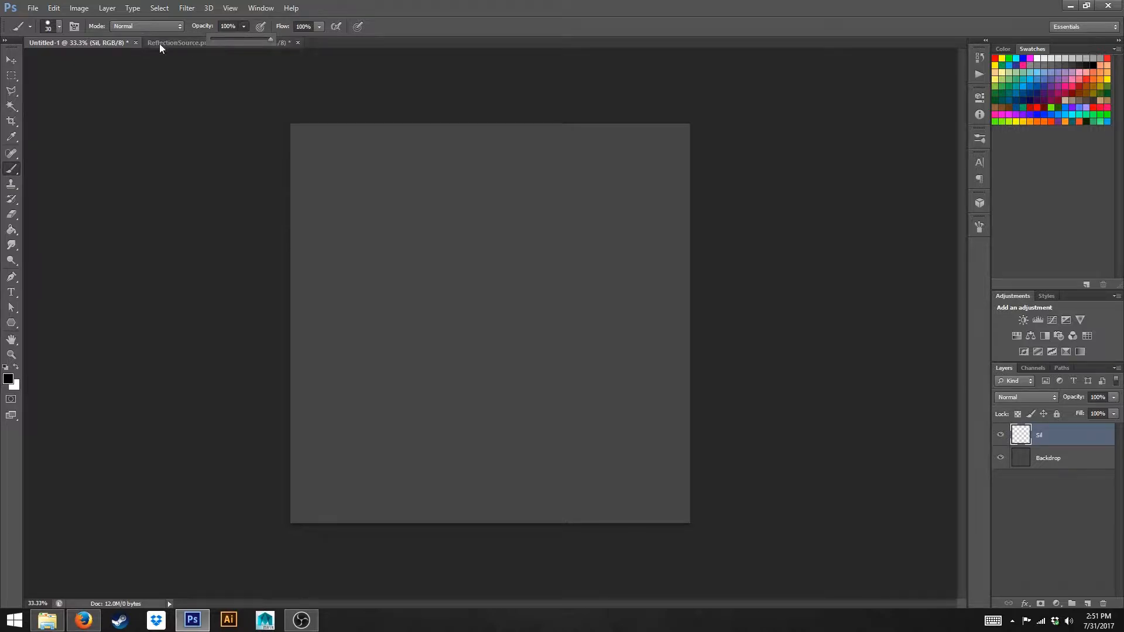
left_click(59, 27)
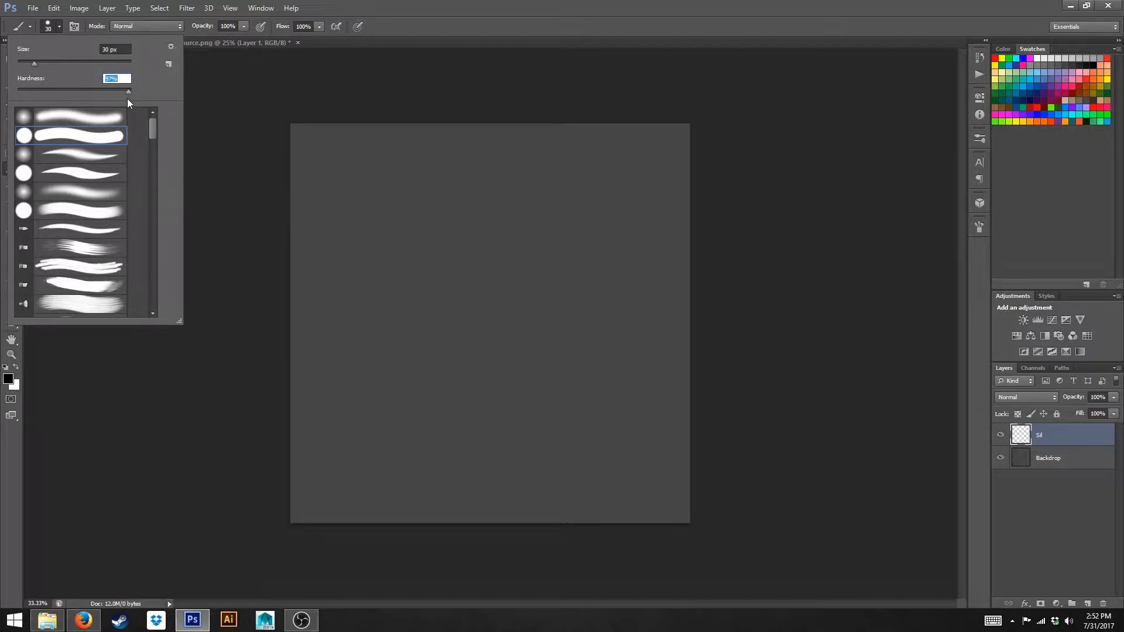
left_click(107, 407)
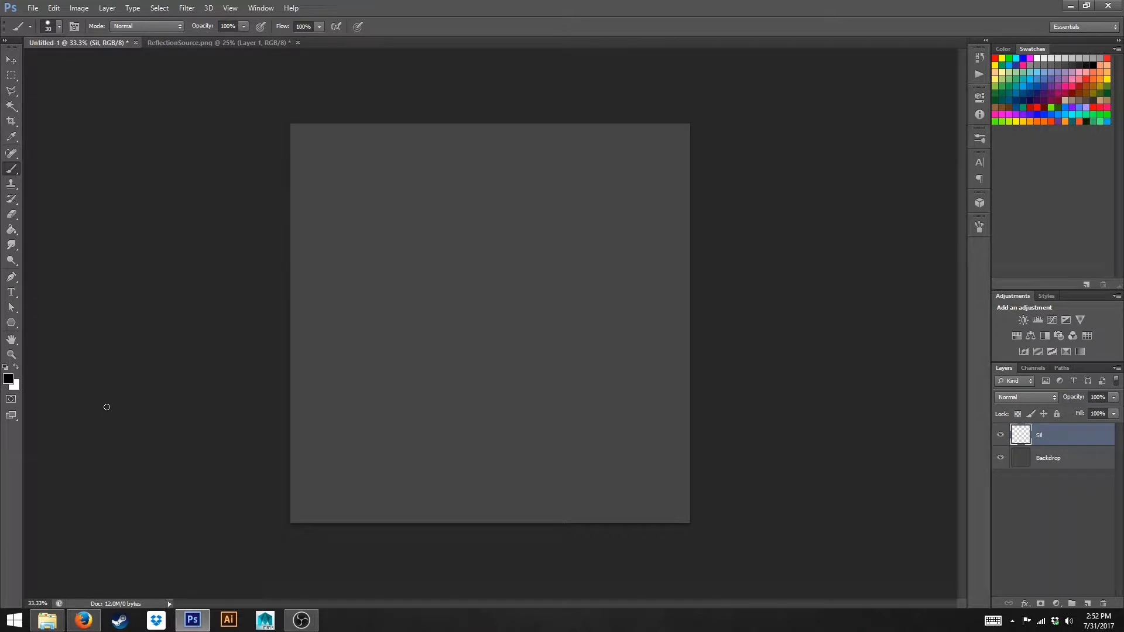
Step: Enlarge the brush to 1200 px and stamp one solid black circle near the middle of the canvas on the Sil layer
key("bracketright")
key("bracketright")
key("bracketright")
key("bracketright")
key("bracketright")
key("bracketright")
key("bracketright")
key("bracketright")
key("bracketright")
key("bracketright")
key("bracketright")
key("bracketright")
key("bracketright")
key("bracketright")
key("bracketright")
key("bracketright")
key("bracketright")
key("bracketright")
key("bracketright")
key("bracketright")
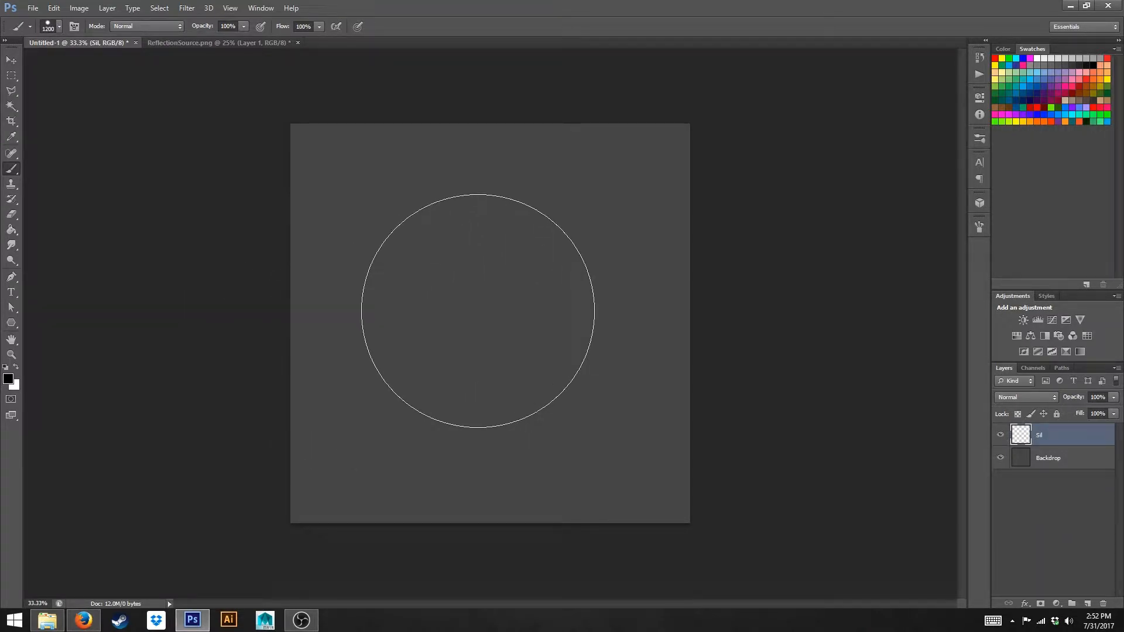
key("bracketleft")
key("bracketright")
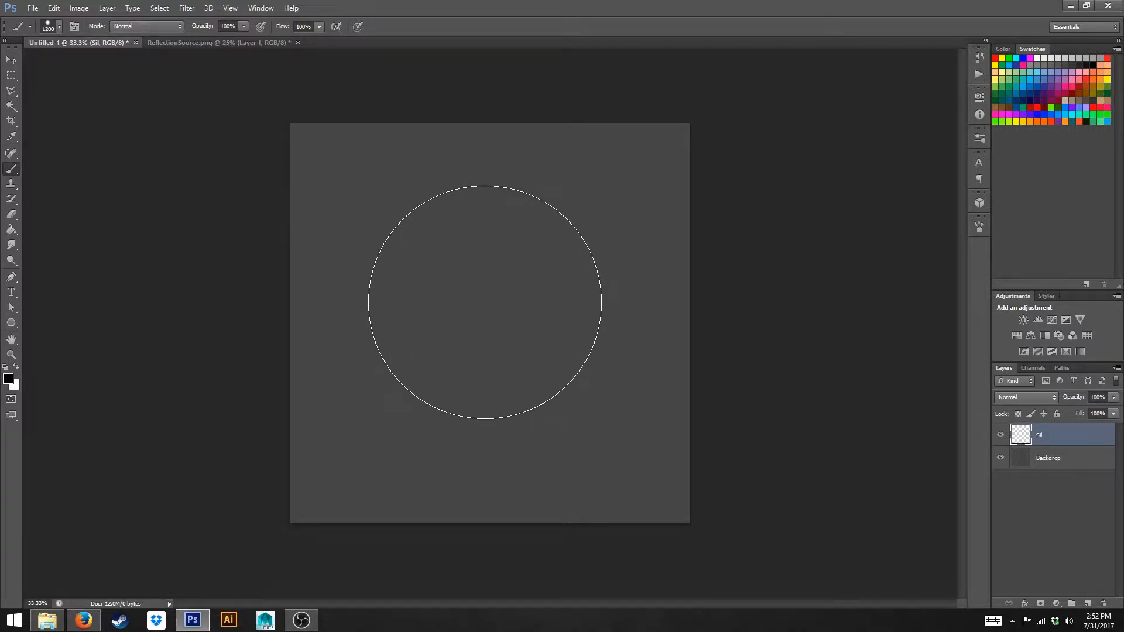
left_click(484, 302)
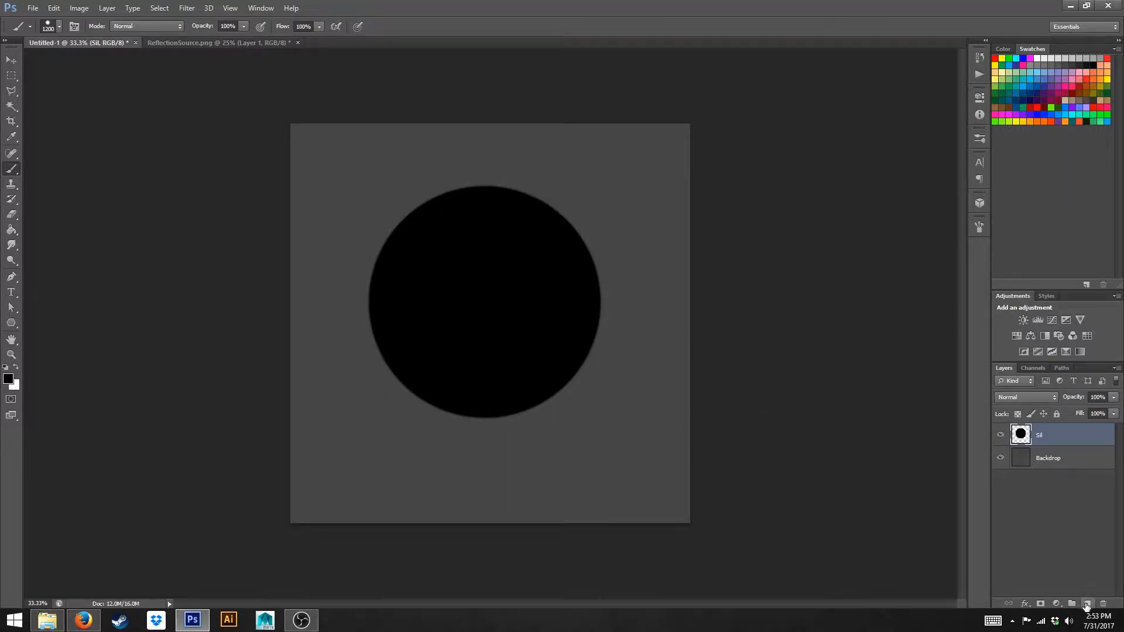
Step: Add a layer named Shading above Sil and clip it to the Sil layer
left_click(1086, 606)
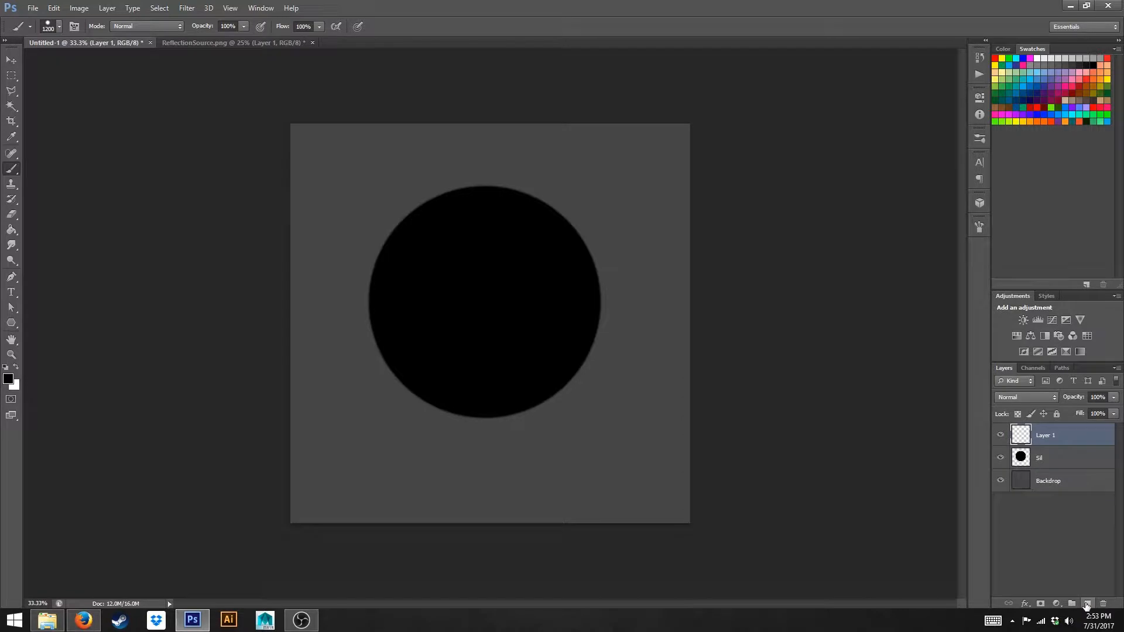
double_click(1057, 435)
type("Shading")
key("Return")
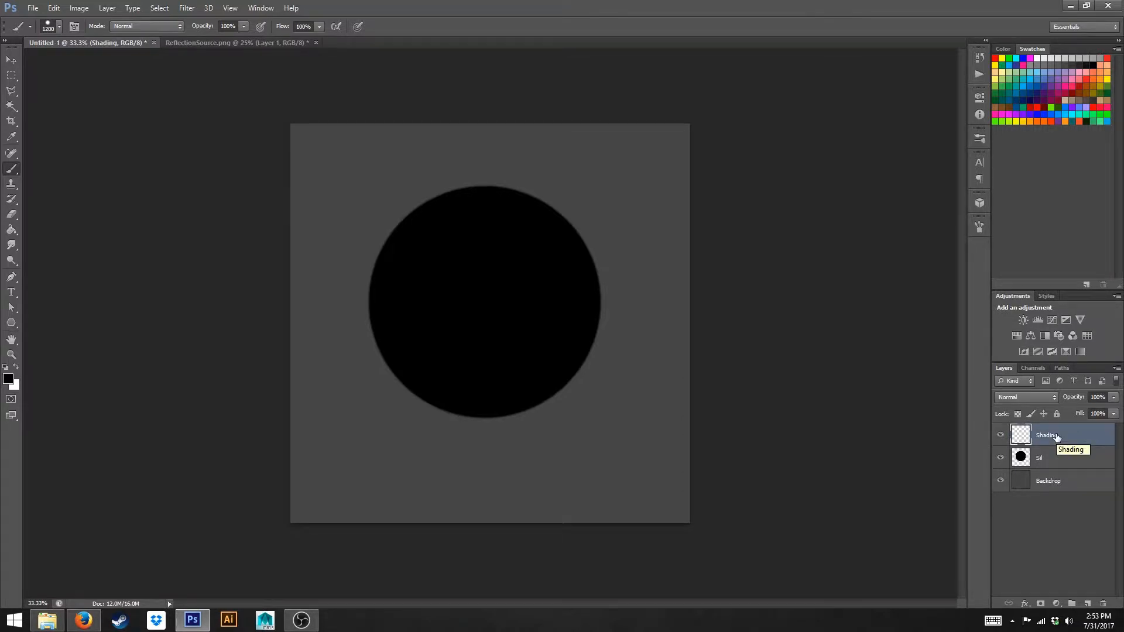
right_click(1057, 436)
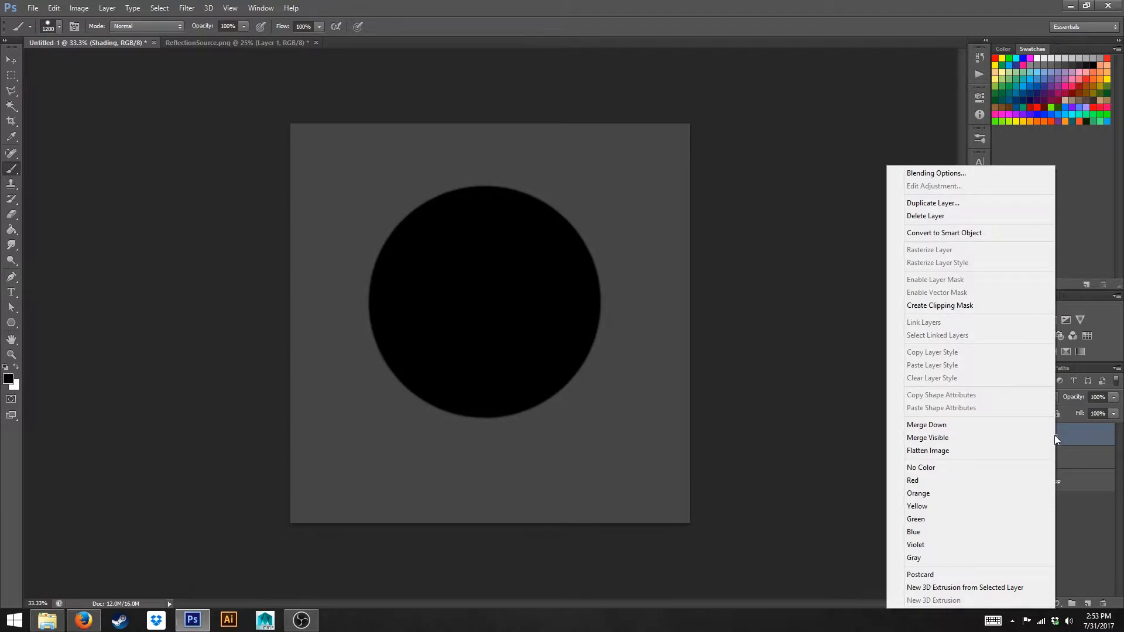
left_click(960, 306)
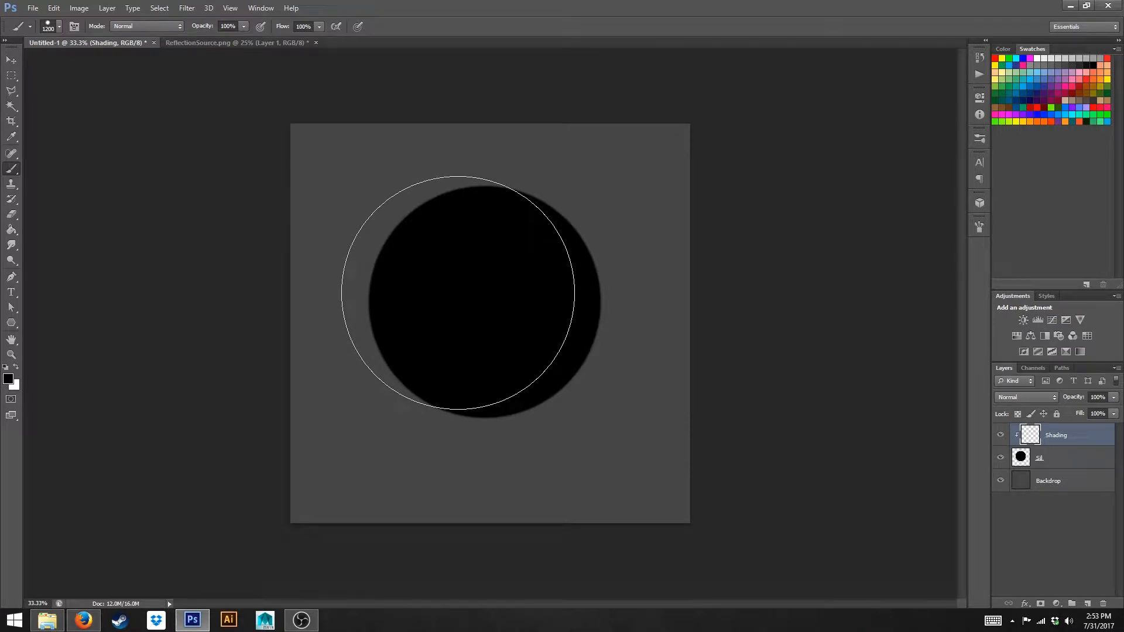
Step: Set the brush to white paint with 11% opacity and 0% hardness
left_click(15, 368)
left_click(244, 27)
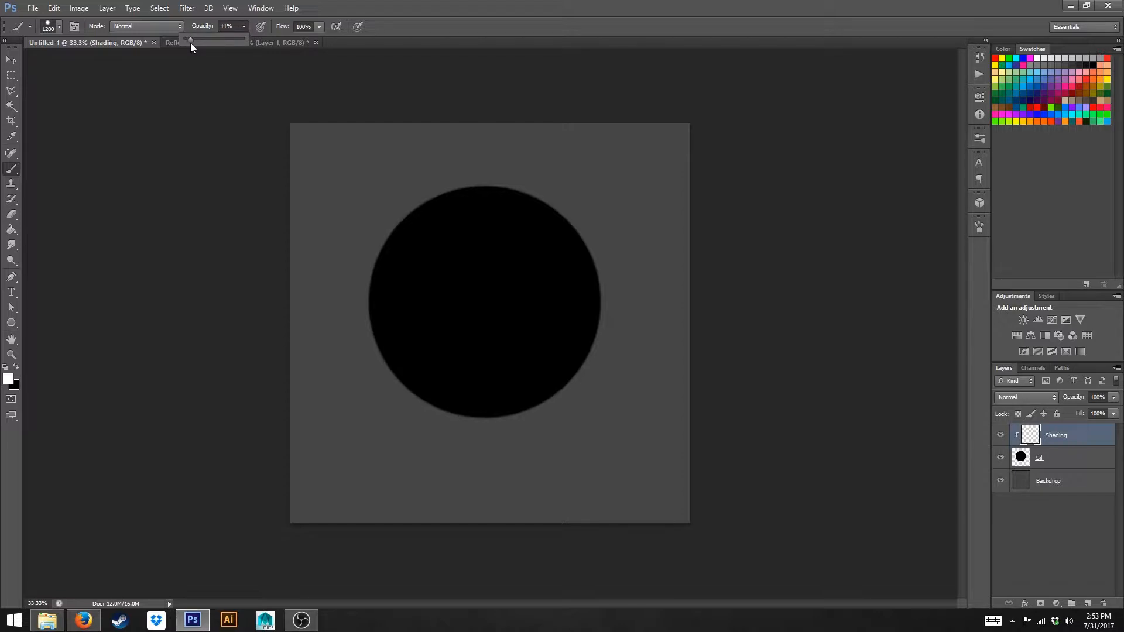
left_click(60, 28)
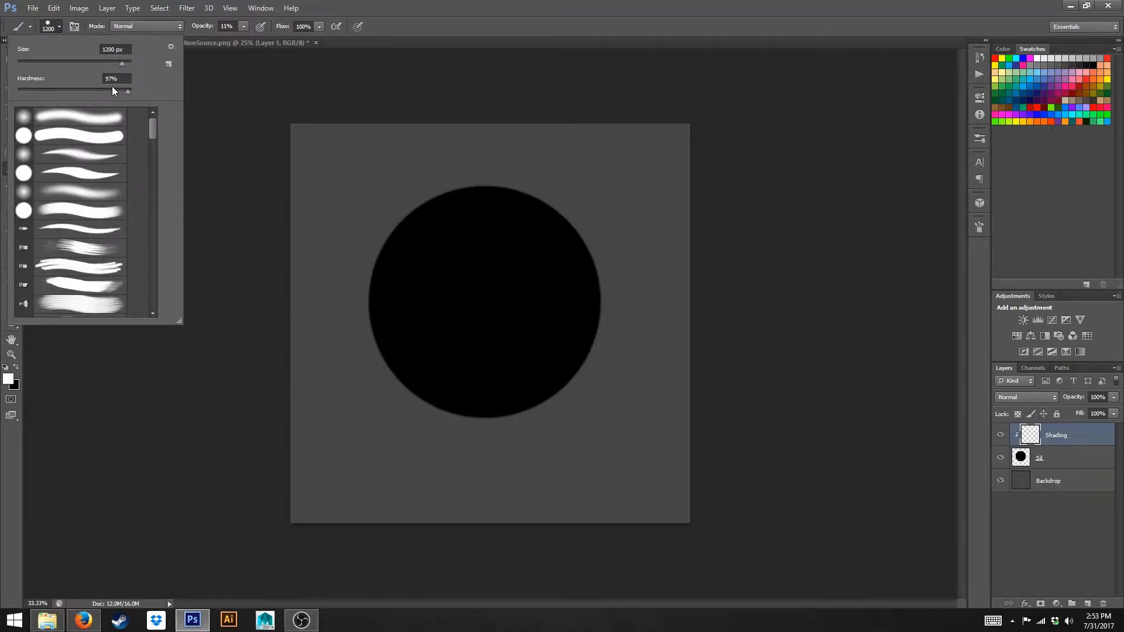
left_click_drag(126, 90, 11, 97)
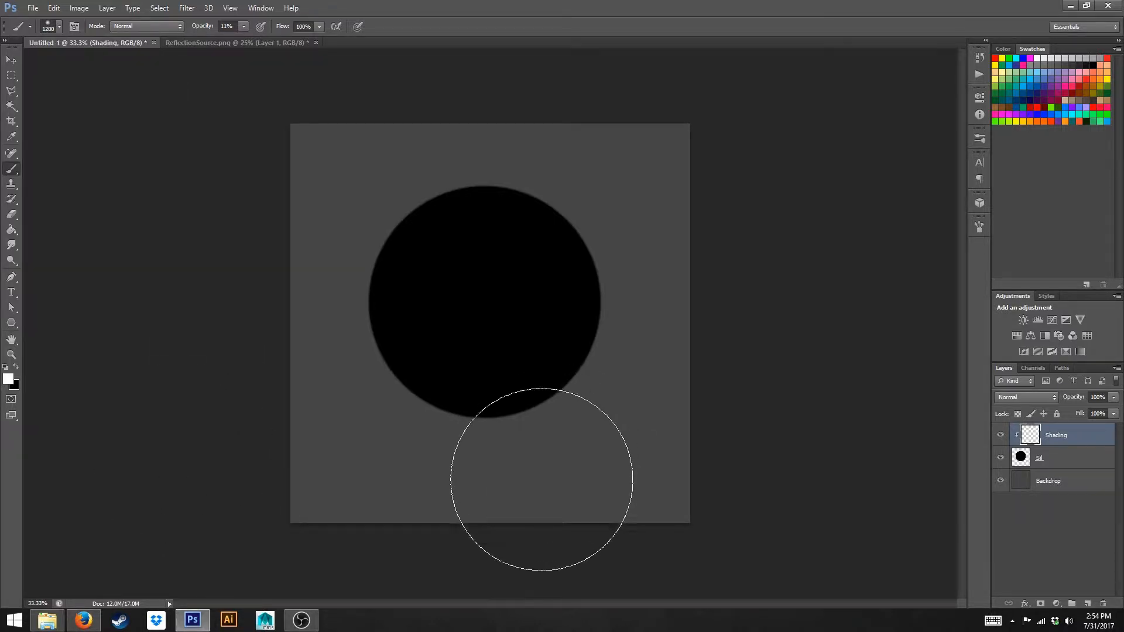
Step: Enlarge the soft brush to 1500 px and lighten the whole circle with one broad stroke on the Shading layer
key("bracketright")
key("bracketright")
key("bracketright")
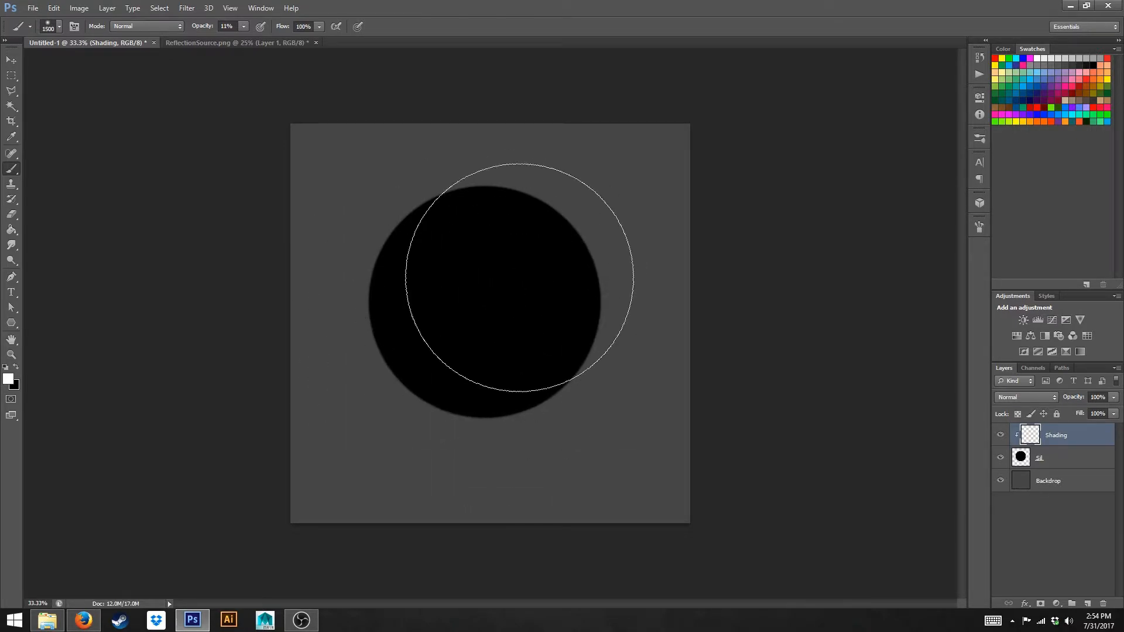
mouse_move(465, 238)
left_mouse_down()
mouse_move(465, 313)
mouse_move(553, 374)
left_mouse_up()
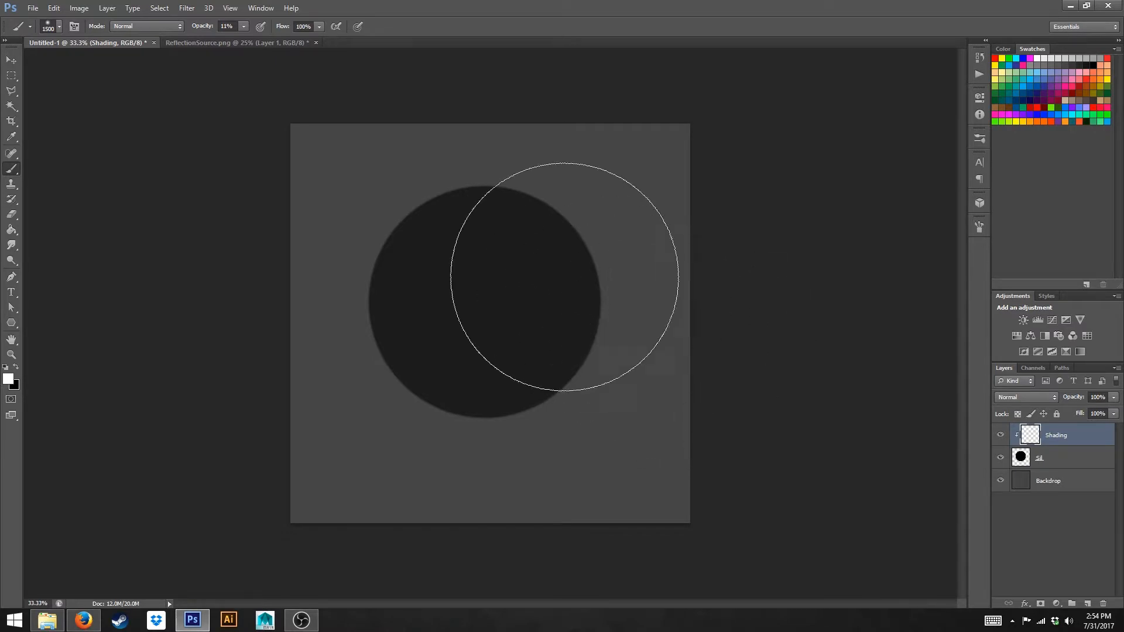
Step: Build up a soft highlight at the sphere's upper left with white dabs, shrinking the brush gradually from 1400 px to about 600 px
key("bracketleft")
key("bracketleft")
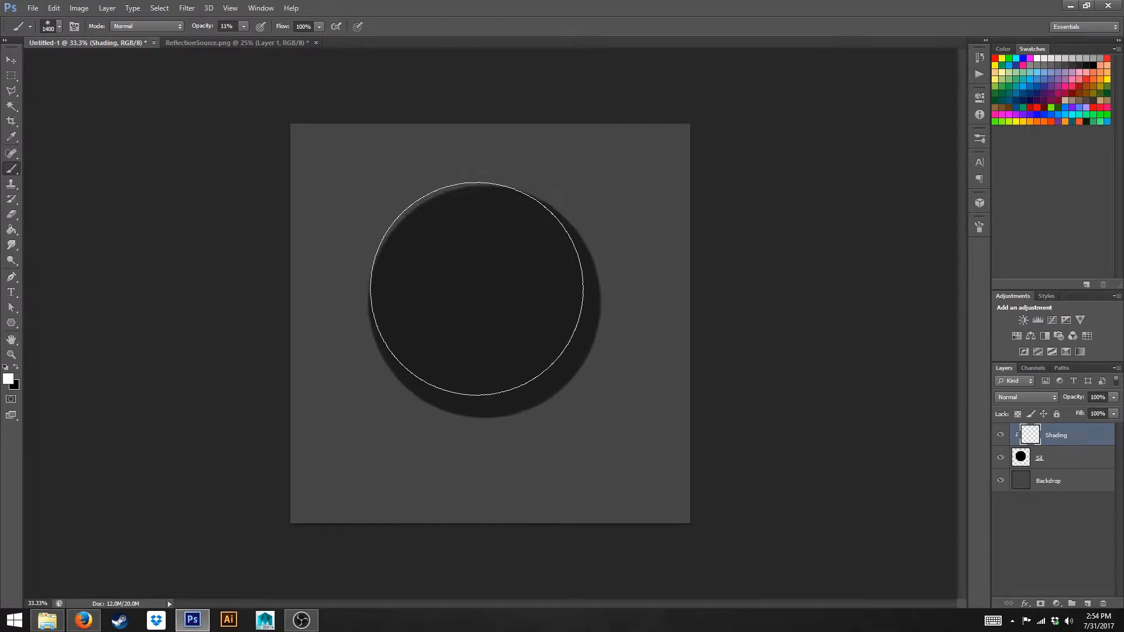
left_click(475, 292)
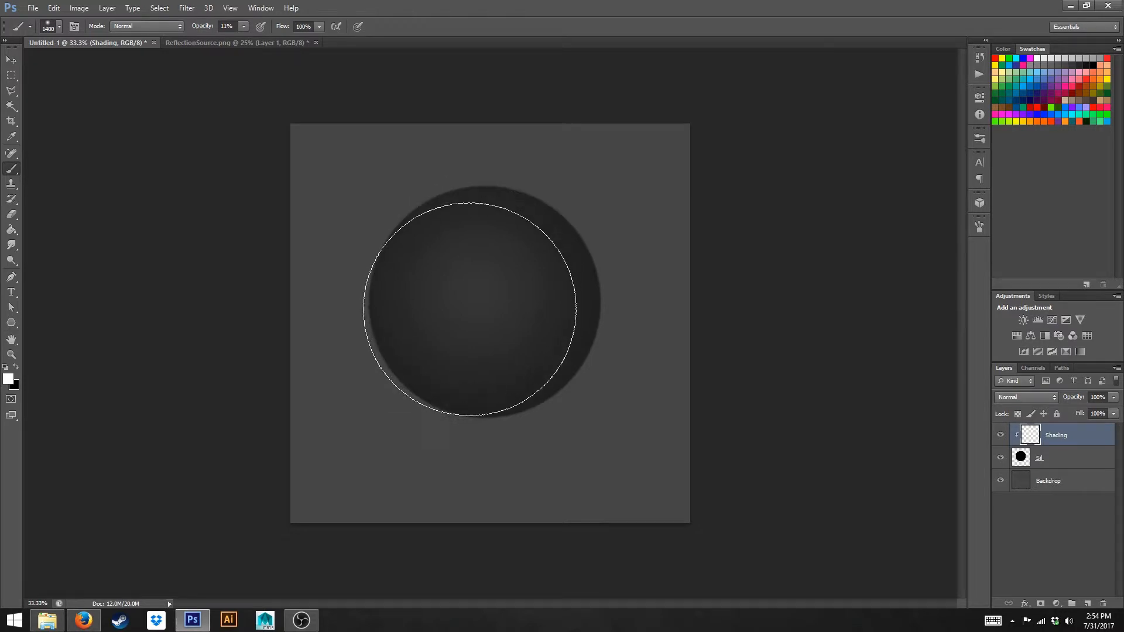
key("bracketleft")
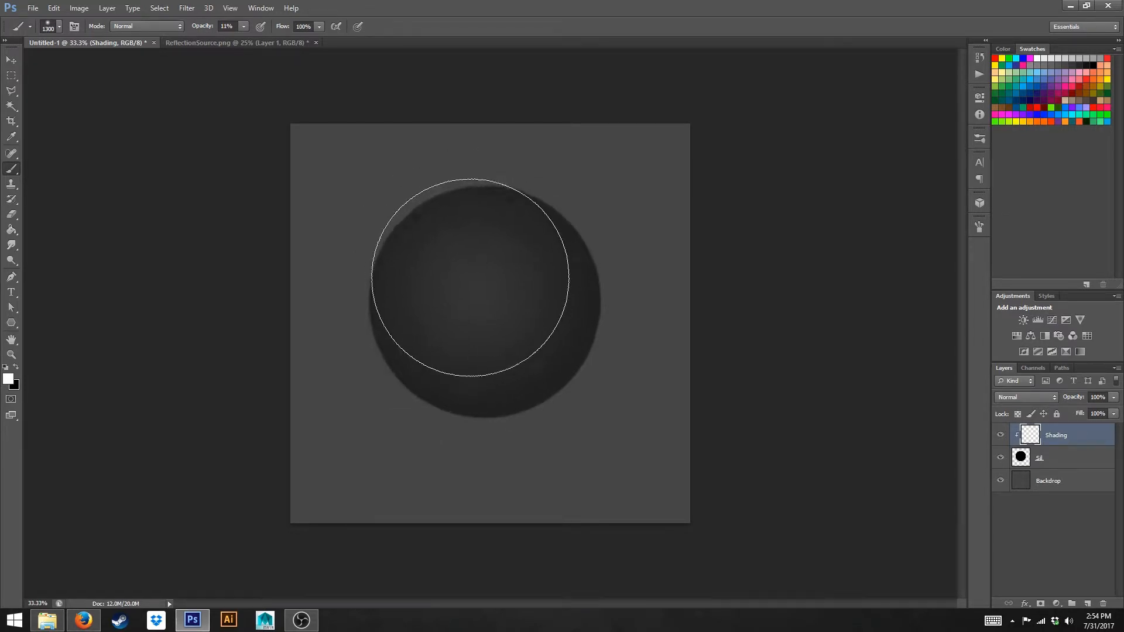
left_click(470, 279)
key("bracketleft")
left_click(467, 273)
key("bracketleft")
left_click(464, 266)
key("bracketleft")
left_click(463, 266)
key("bracketleft")
left_click(466, 273)
key("bracketleft")
left_click(466, 273)
key("bracketleft")
left_click(465, 271)
key("bracketleft")
left_click(462, 295)
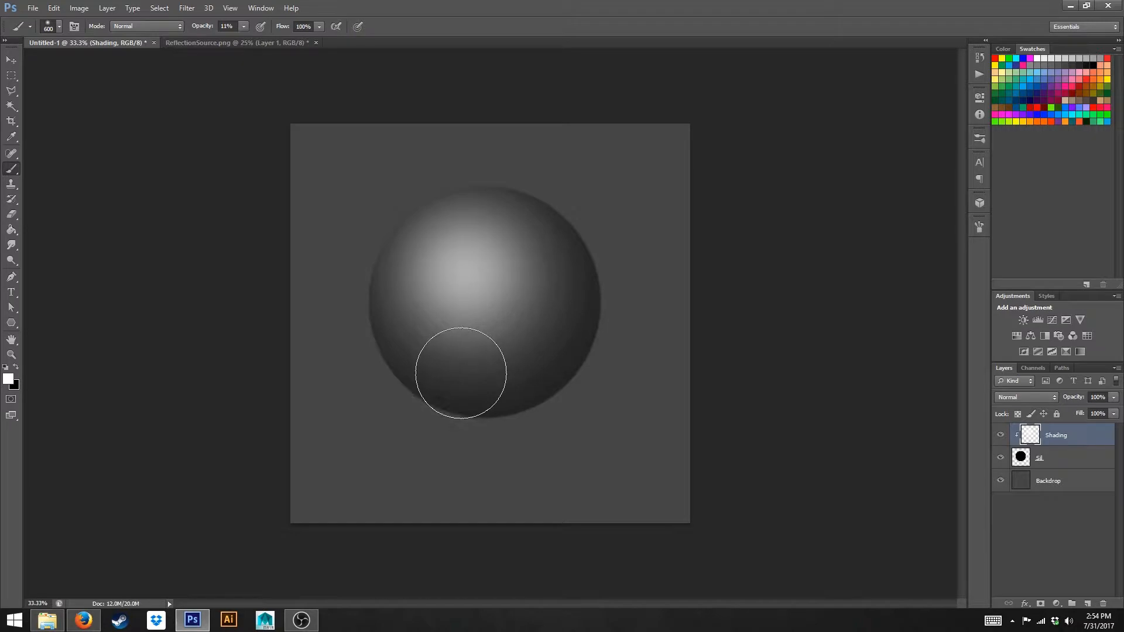
Step: Soften the highlight's falloff with a larger white dab near the sphere's centre, and end with a 900 px brush
key("bracketright")
key("bracketright")
key("bracketright")
key("bracketright")
key("bracketright")
key("bracketright")
left_click(470, 298)
key("bracketright")
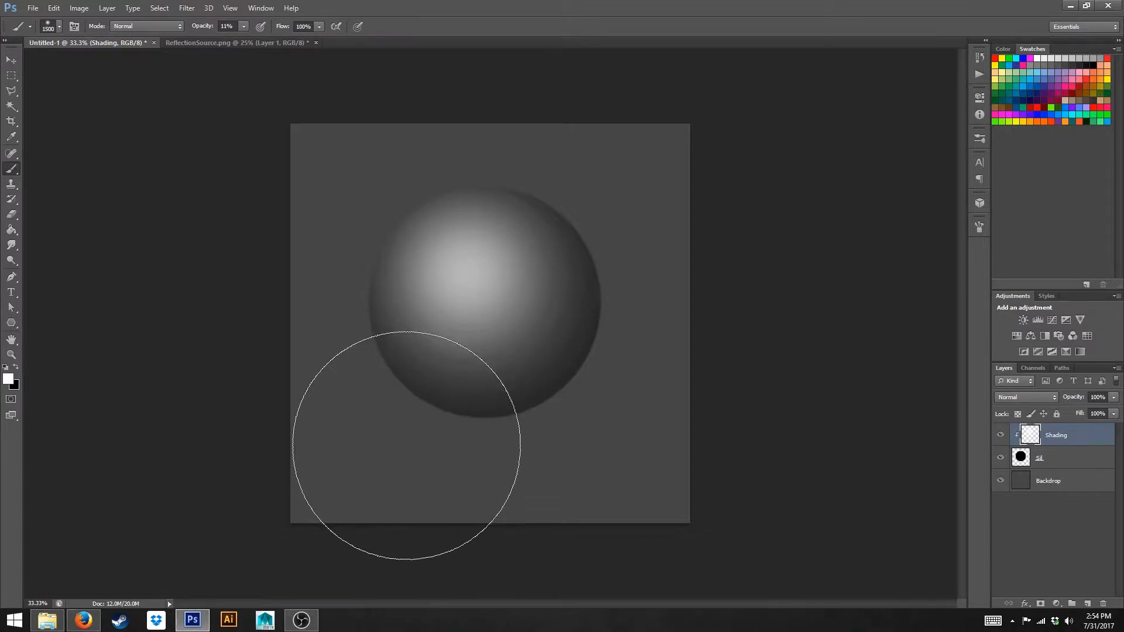
key("bracketleft")
key("bracketleft")
key("bracketleft")
key("bracketleft")
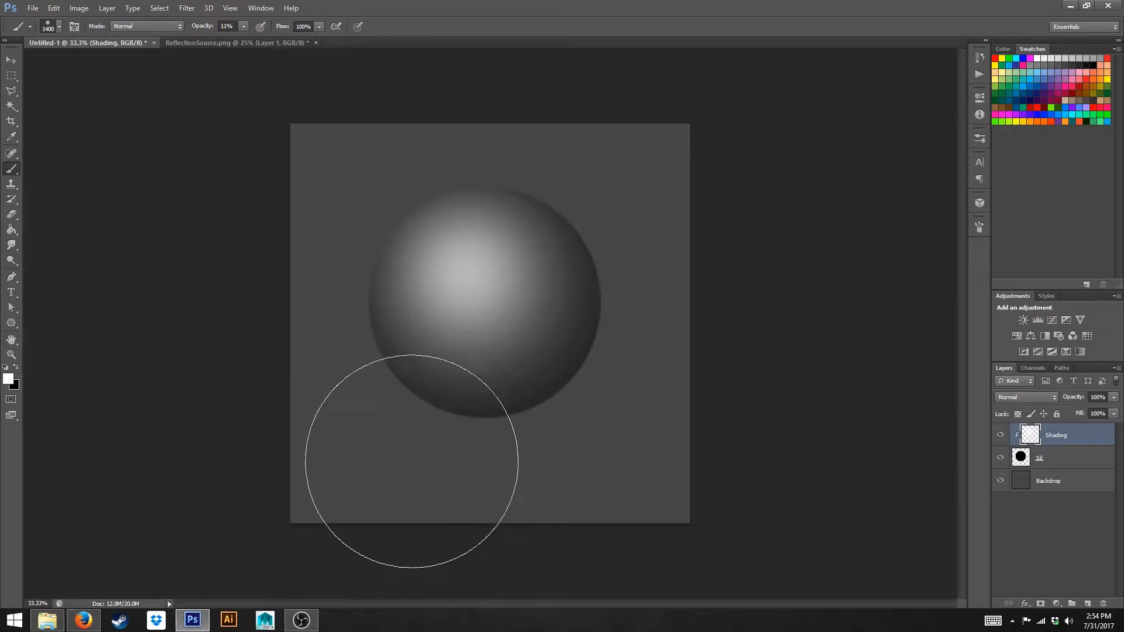
key("bracketleft")
key("bracketleft")
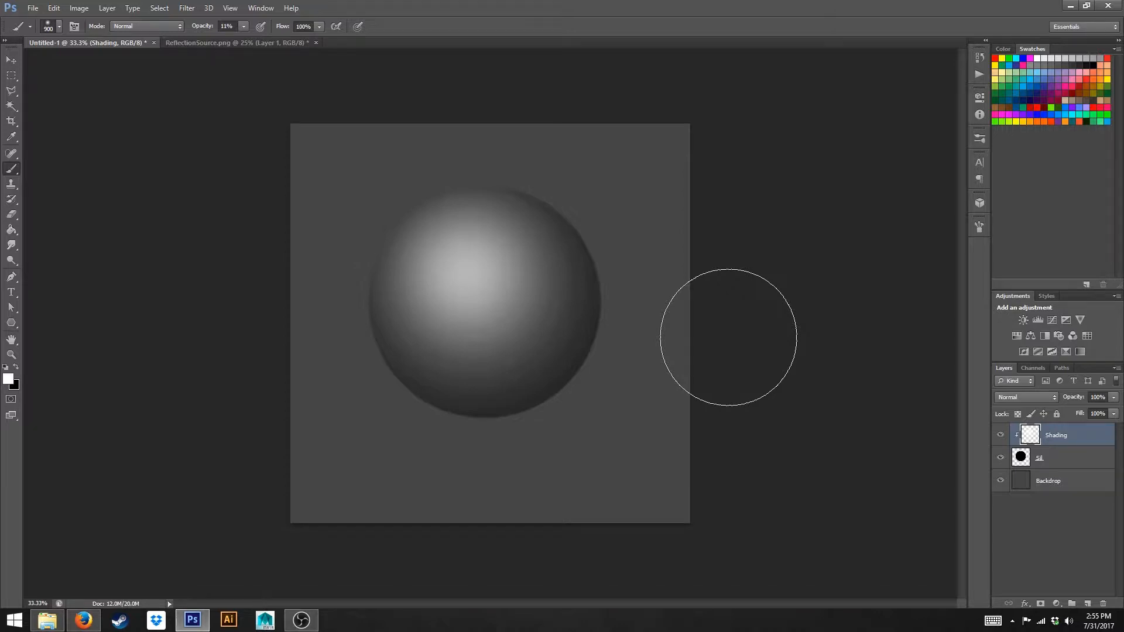
Step: Switch the brush to black paint, set its opacity to 25% and raise its hardness to a medium edge
left_click(15, 369)
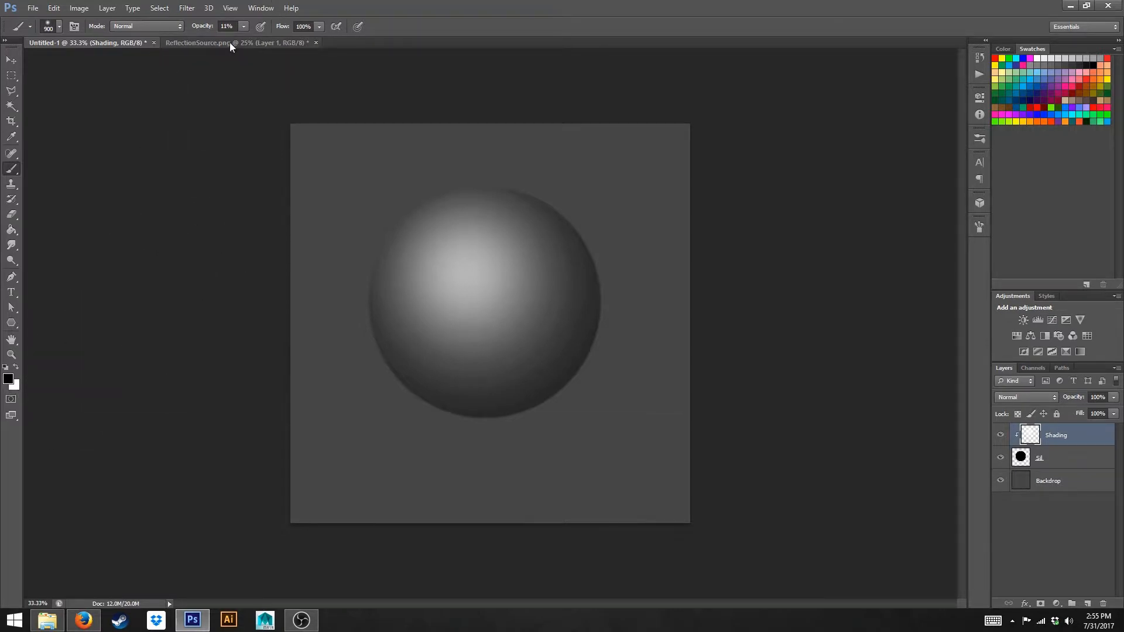
left_click(243, 26)
left_click_drag(250, 37, 251, 37)
left_click(59, 26)
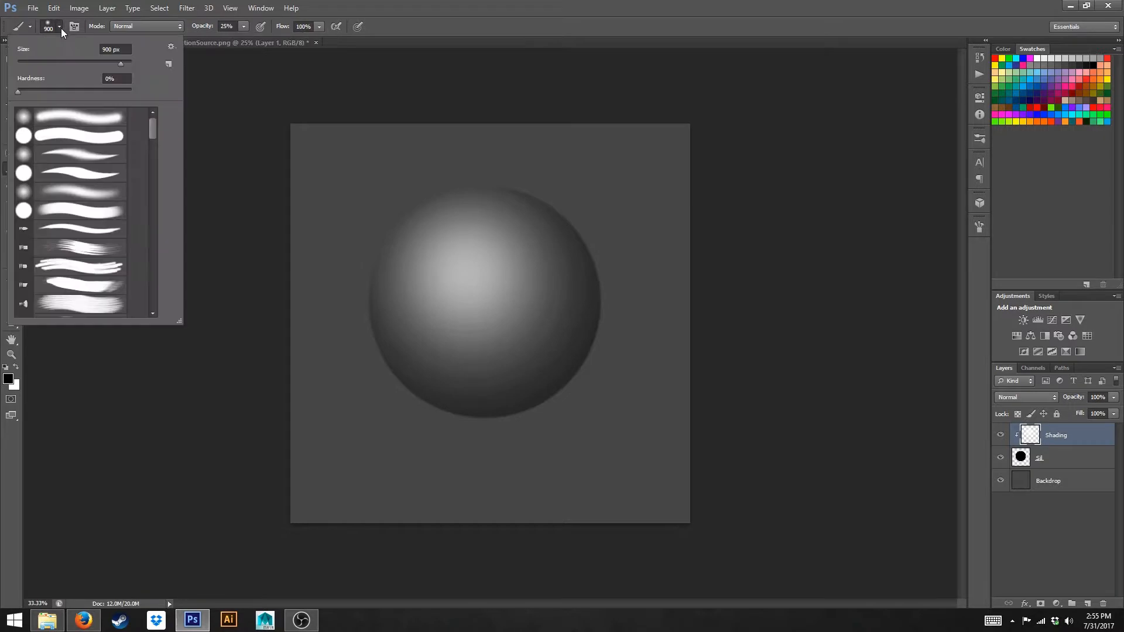
left_click_drag(54, 90, 75, 89)
left_click(171, 456)
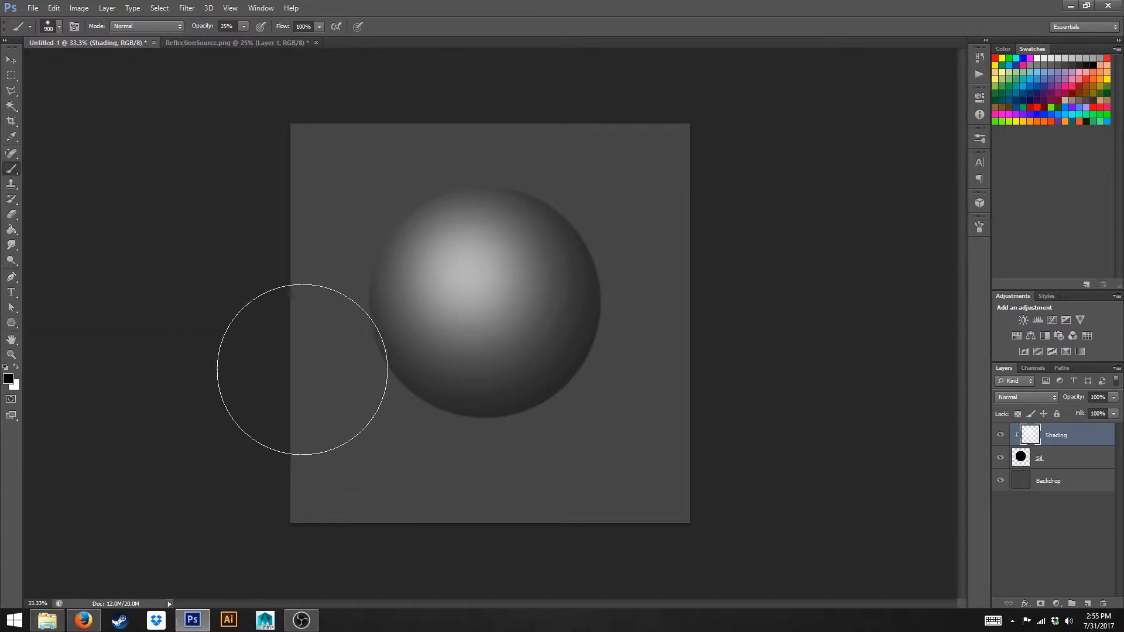
Step: Reduce the brush to 600 px and darken the sphere's right and lower edges with one curved stroke on the Shading layer
key("bracketleft")
key("bracketleft")
key("bracketleft")
mouse_move(549, 145)
left_mouse_down()
mouse_move(556, 167)
mouse_move(537, 156)
mouse_move(569, 166)
mouse_move(541, 156)
mouse_move(593, 198)
mouse_move(619, 266)
mouse_move(604, 340)
mouse_move(557, 403)
mouse_move(482, 428)
mouse_move(381, 412)
mouse_move(336, 387)
mouse_move(282, 304)
left_mouse_up()
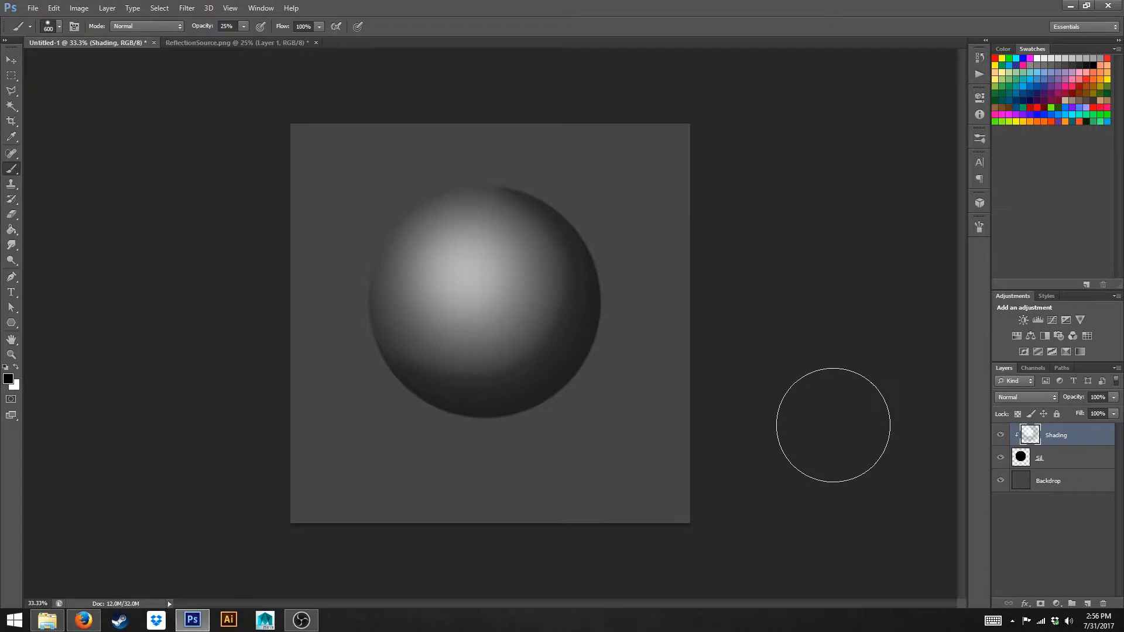
key("alt+Tab")
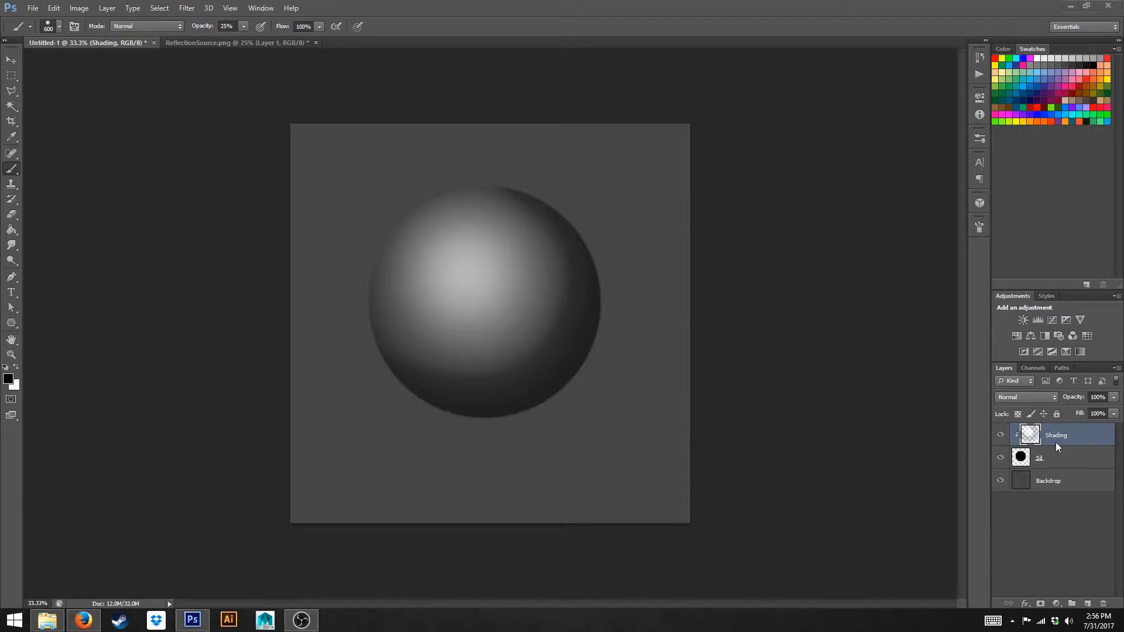
Step: Duplicate the Sil layer within the same document
left_click(1065, 459)
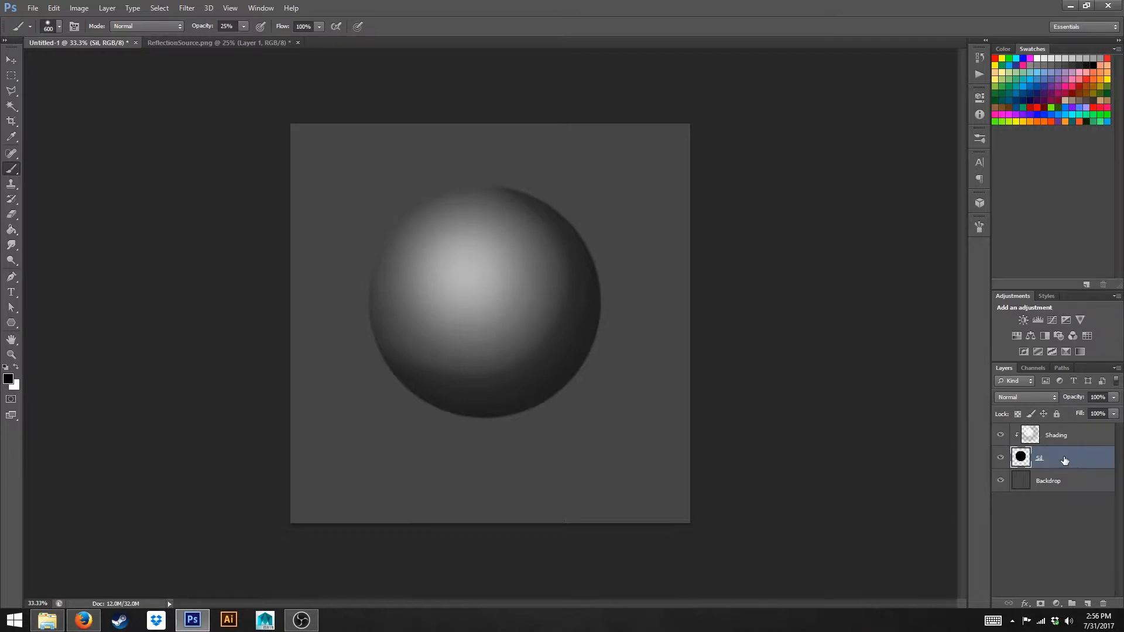
right_click(1063, 458)
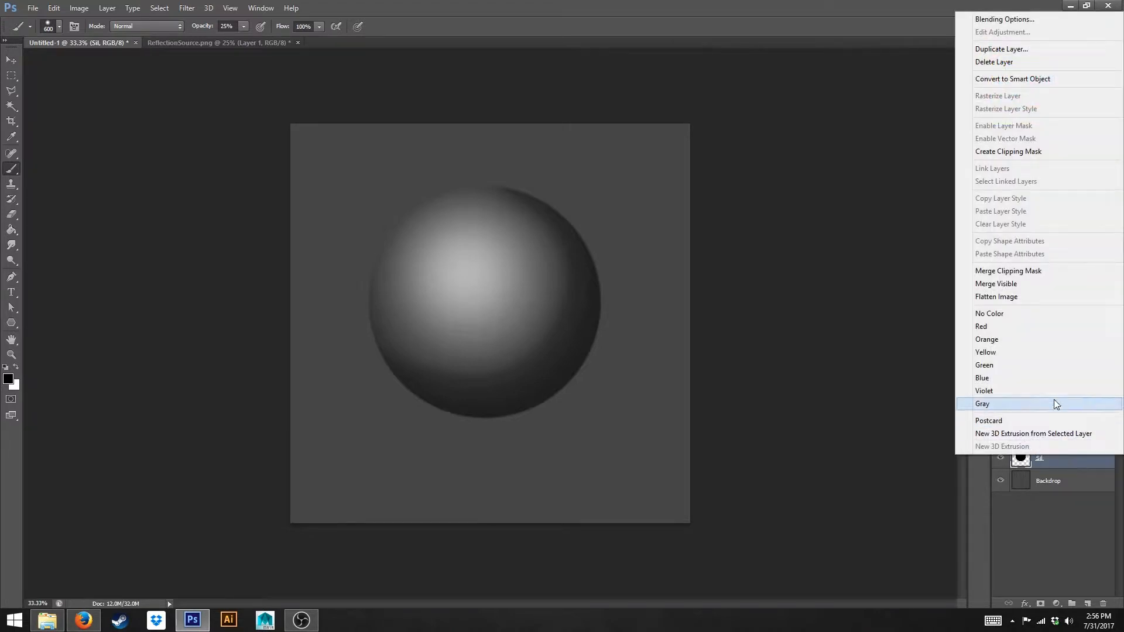
left_click(1017, 50)
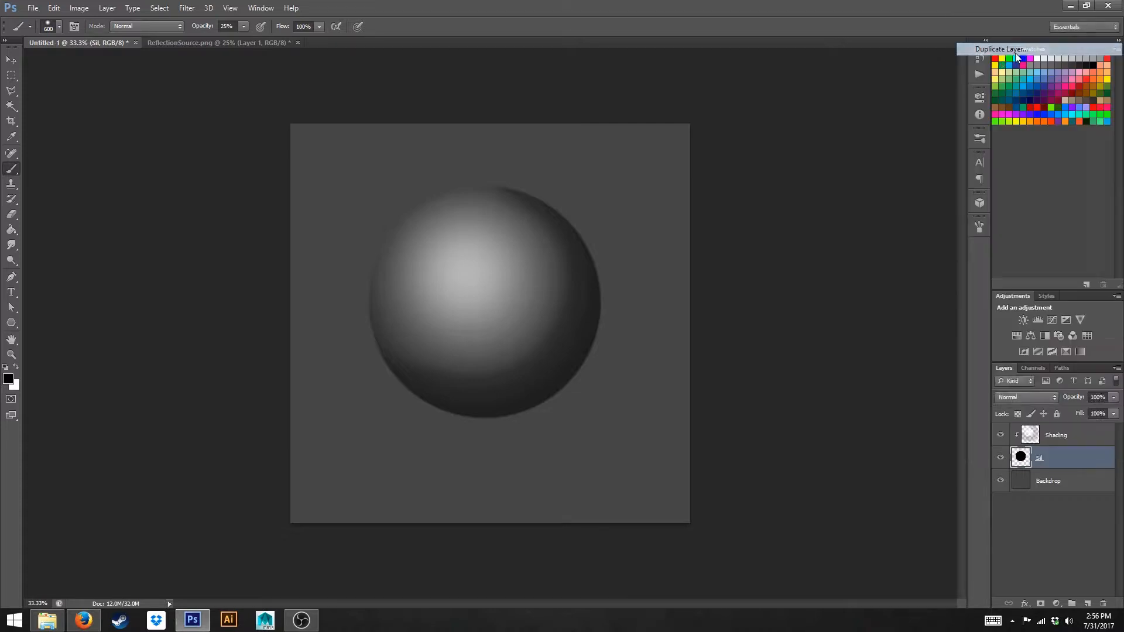
left_click(665, 190)
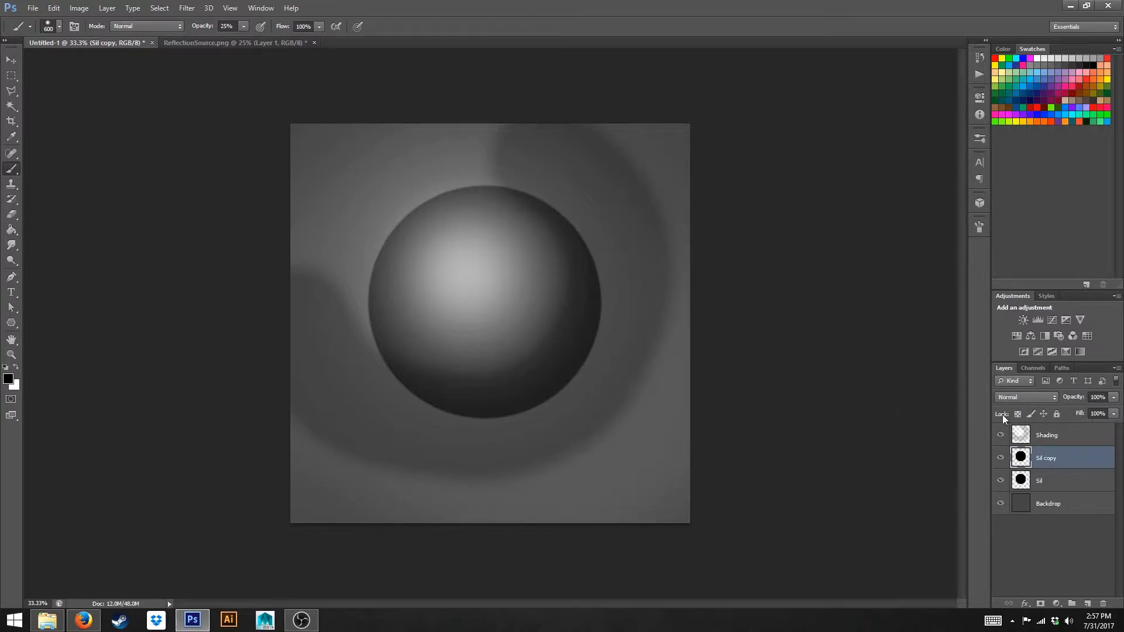
Step: Rename the duplicated silhouette layer as Shadow and move it below the Sil layer
double_click(1048, 460)
type("Shadow")
key("Return")
left_click_drag(1060, 461, 1063, 494)
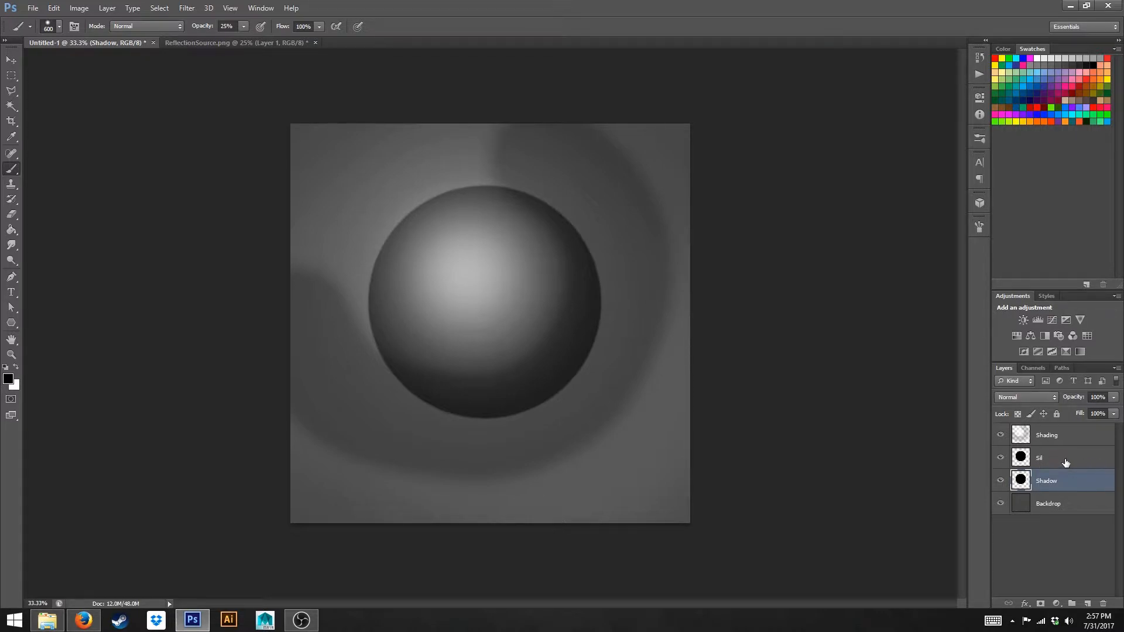
Step: Clip the Shading layer to the Sil layer with a clipping mask
left_click(1059, 441)
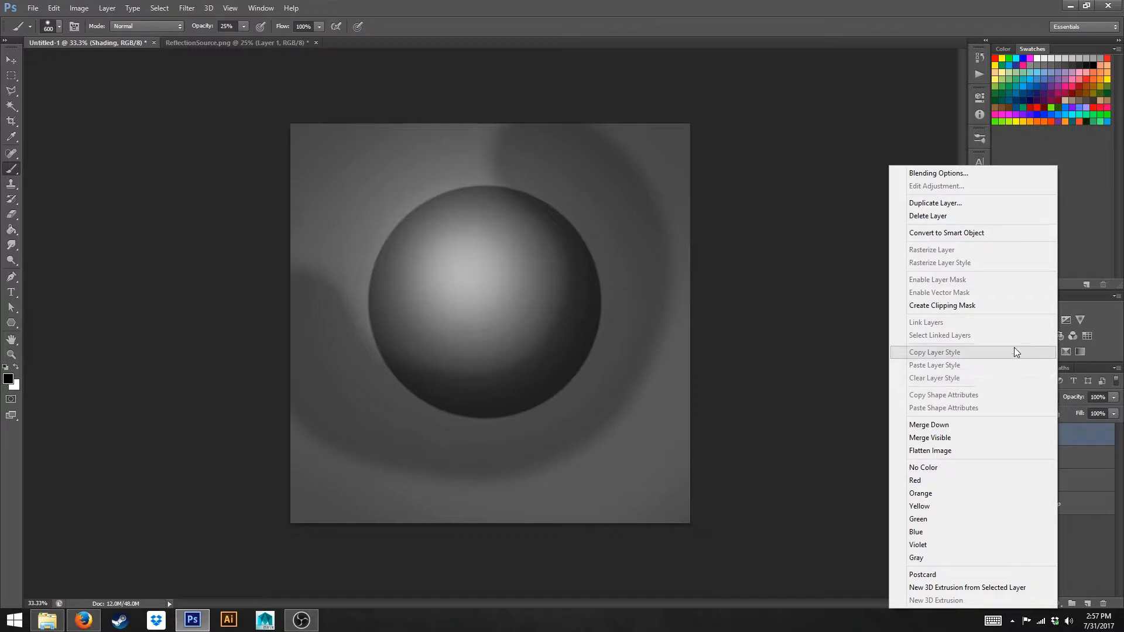
left_click(976, 310)
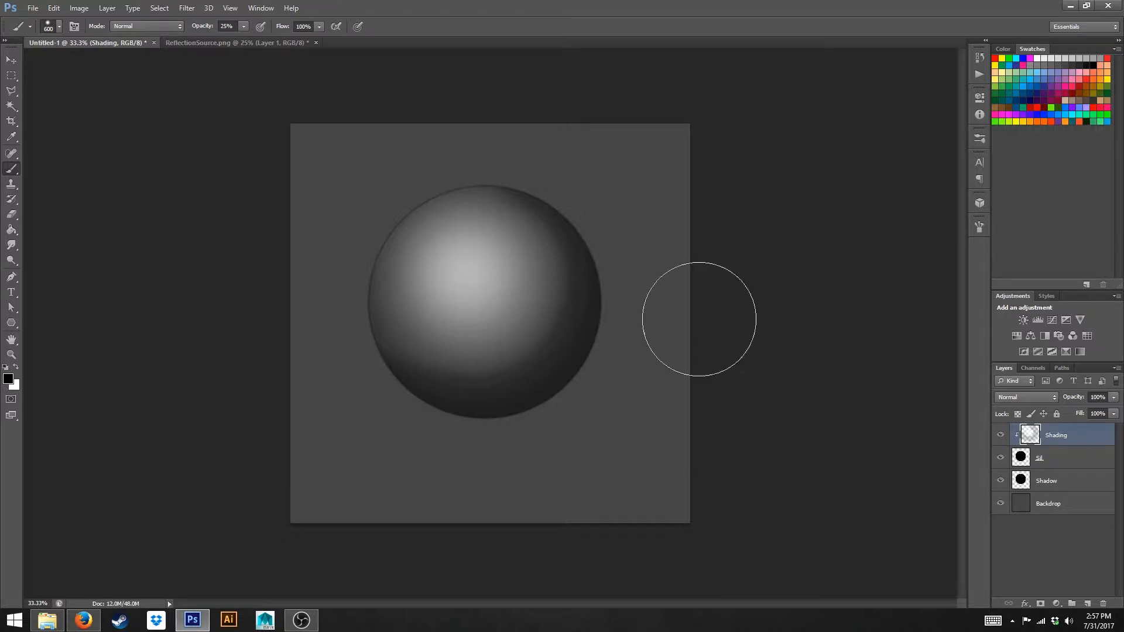
Step: Squash the Shadow layer's circle vertically with Free Transform into a flat ellipse at the sphere's base
left_click(1064, 491)
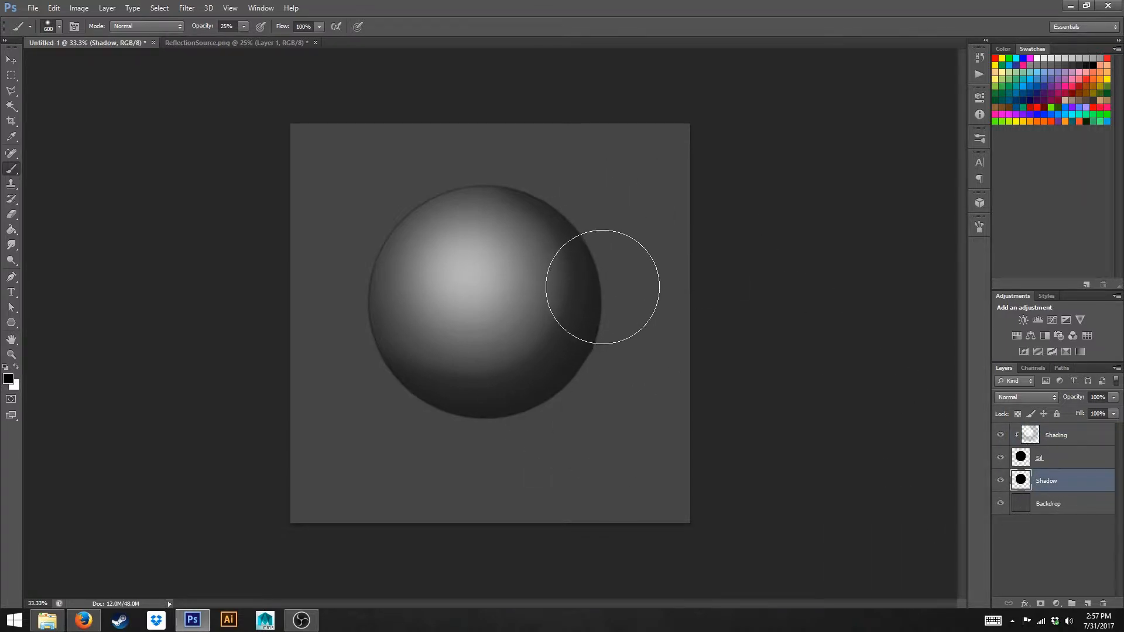
key("ctrl+t")
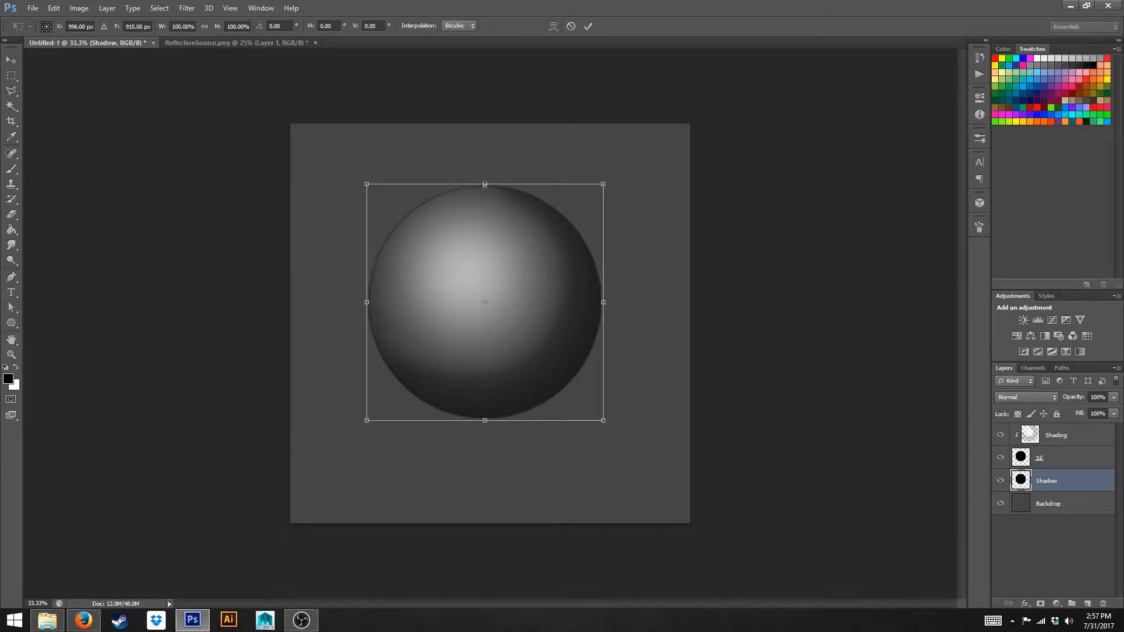
left_click_drag(484, 183, 491, 374)
left_click(588, 26)
key("b")
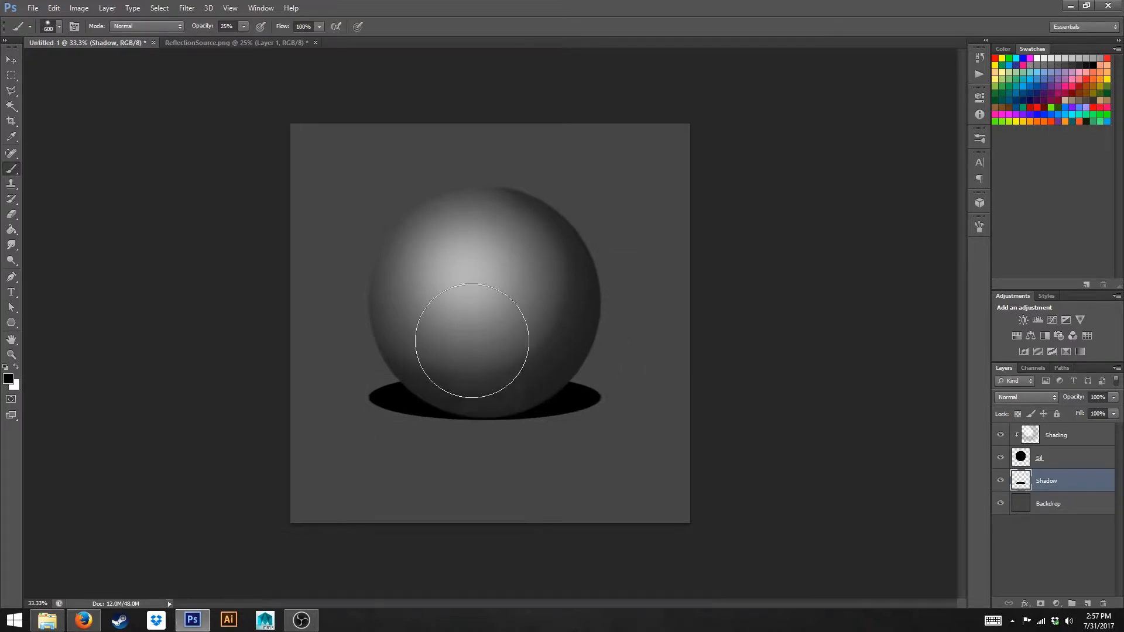
Step: Move the shadow ellipse slightly right and down so it extends past the sphere's lower right side
left_click(11, 60)
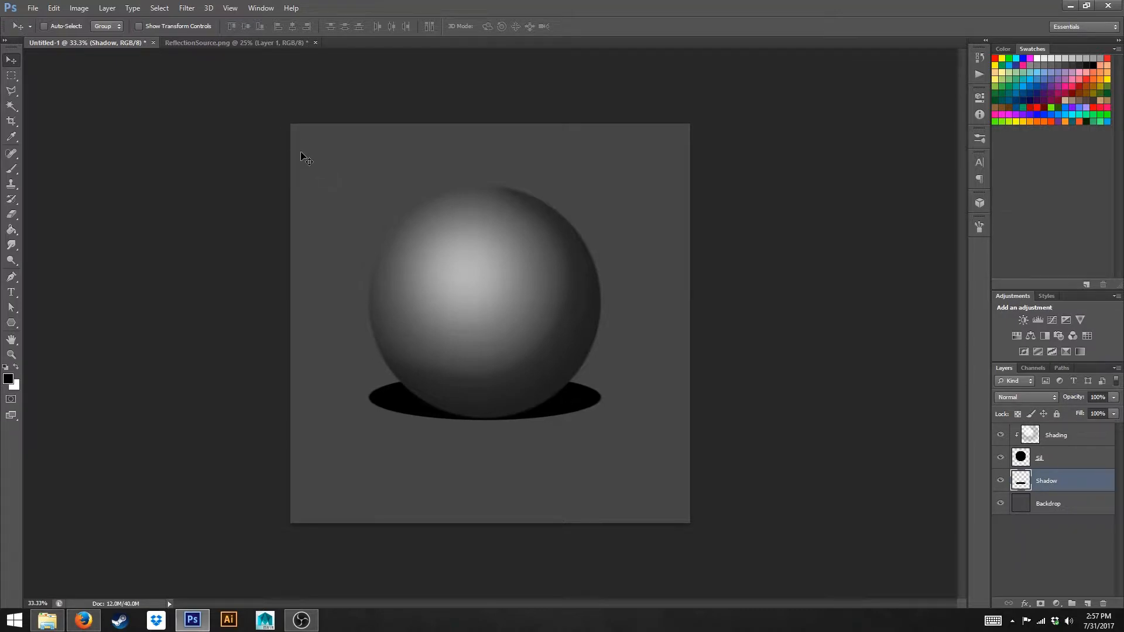
left_click_drag(572, 402, 608, 415)
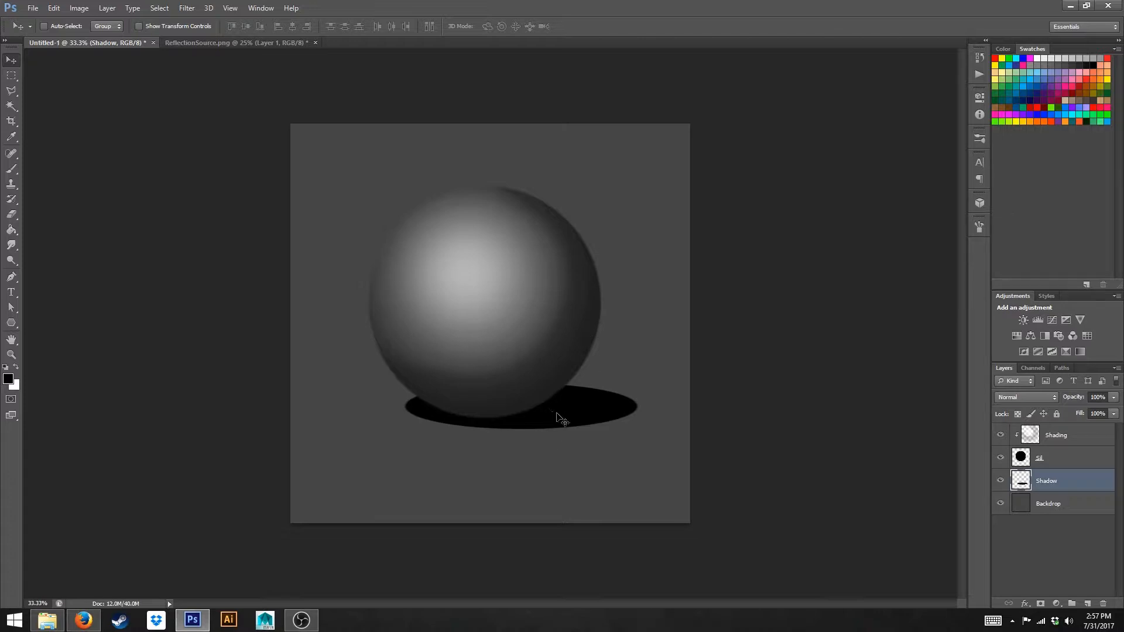
left_click_drag(558, 423, 558, 415)
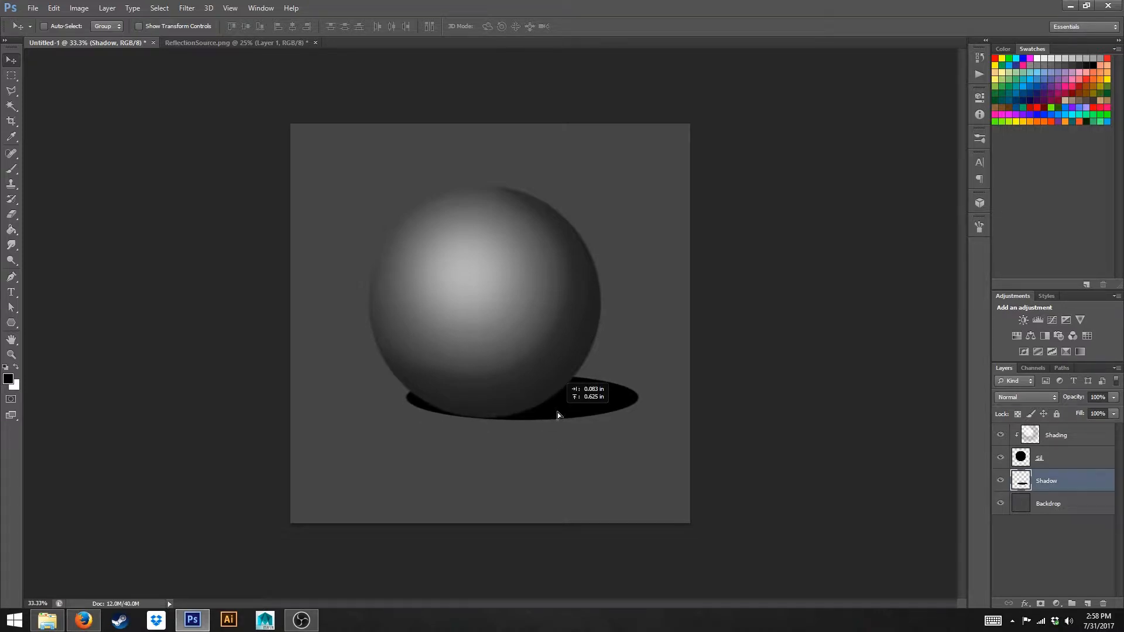
left_click_drag(557, 412, 555, 422)
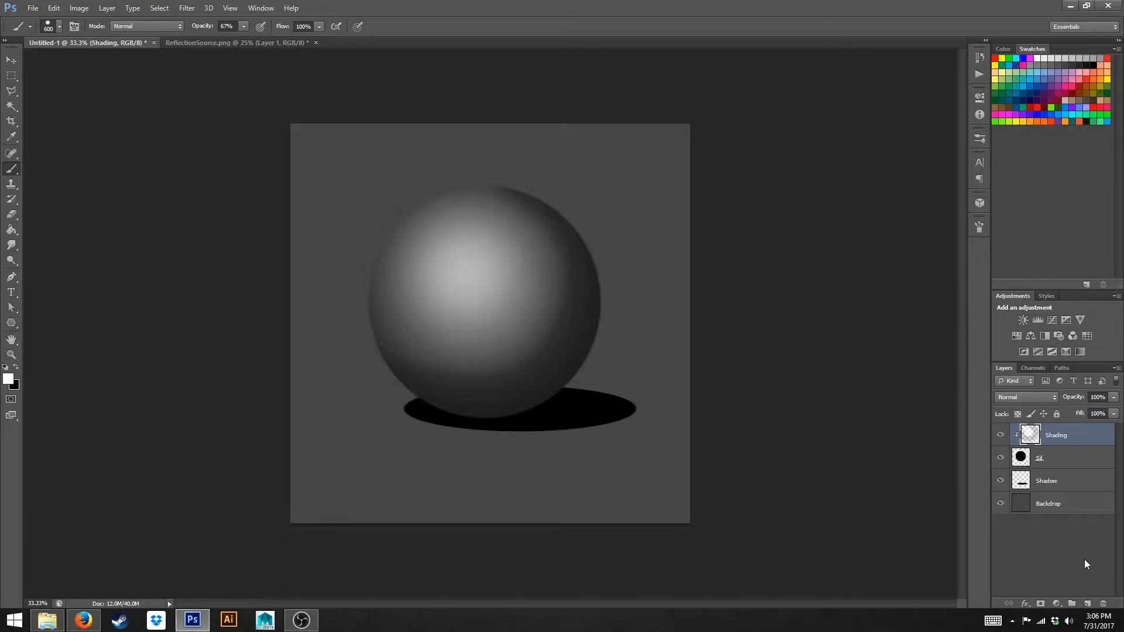
Step: Add a layer named HL above Shading and clip it to the silhouette
left_click(1090, 603)
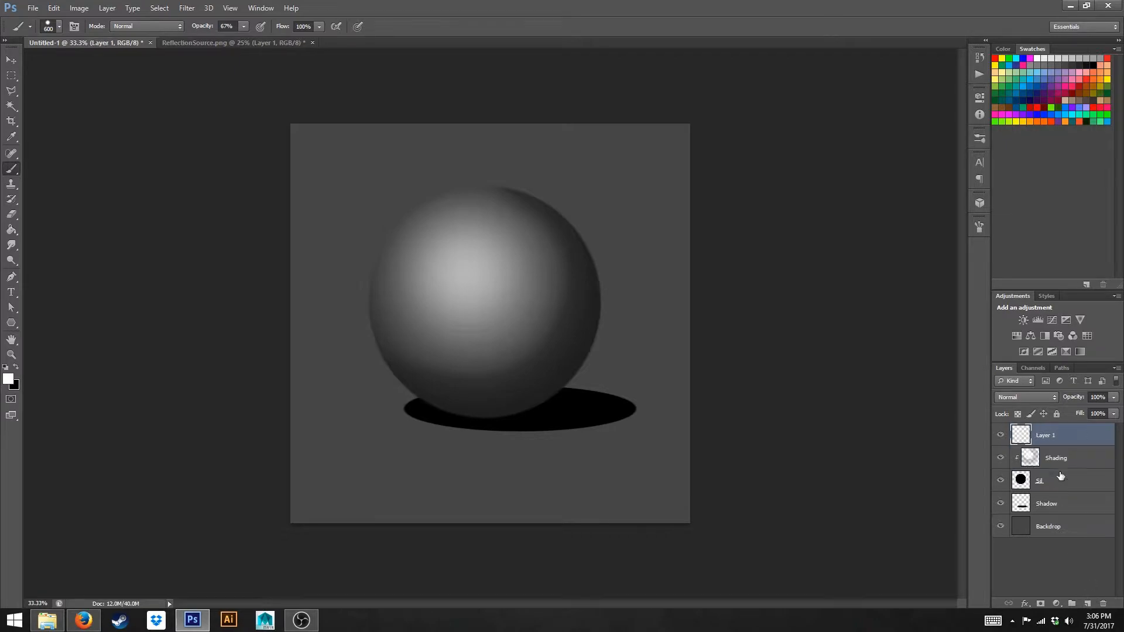
double_click(1053, 434)
type("HL")
key("Return")
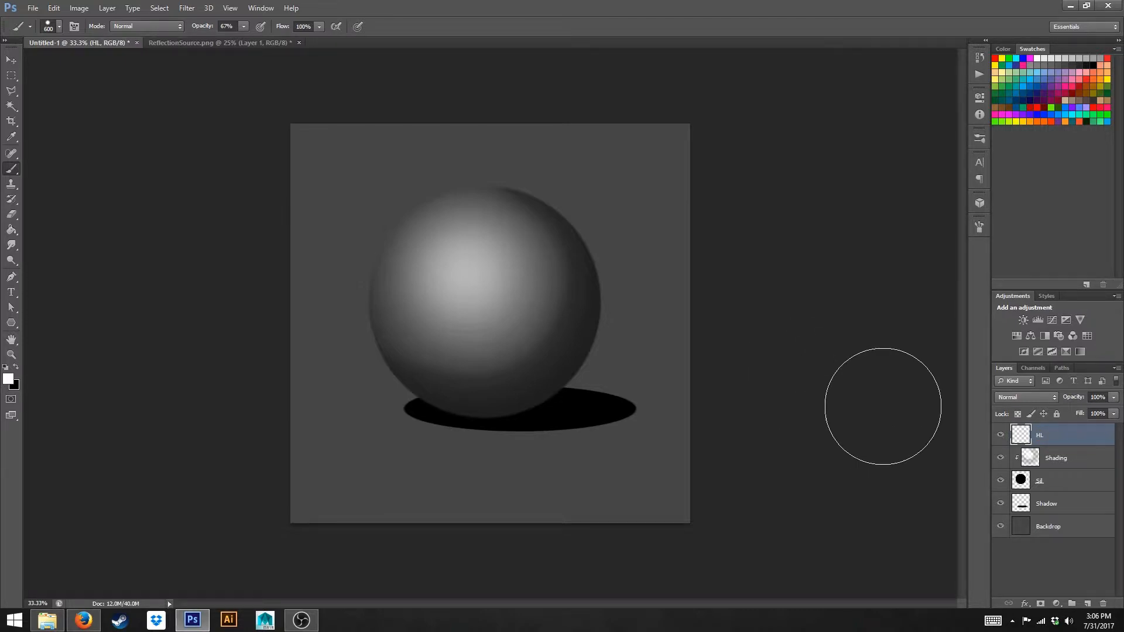
right_click(1053, 432)
left_click(992, 305)
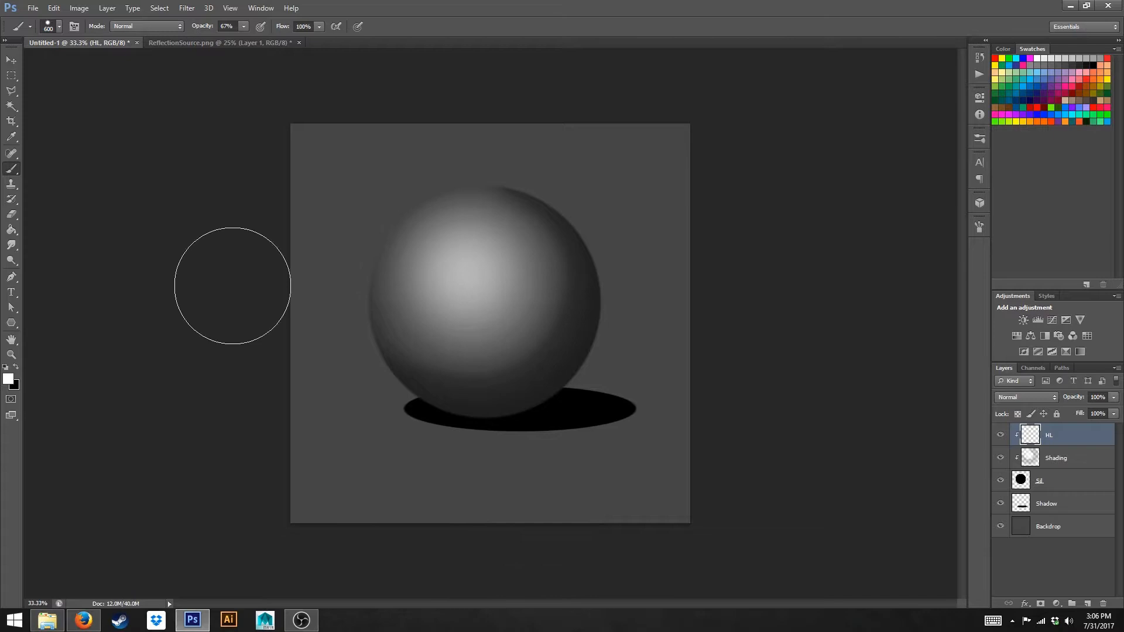
Step: Set the brush opacity to 48%, reduce it to 150 px and stamp one hard white highlight on the sphere's brightest area
left_click(59, 33)
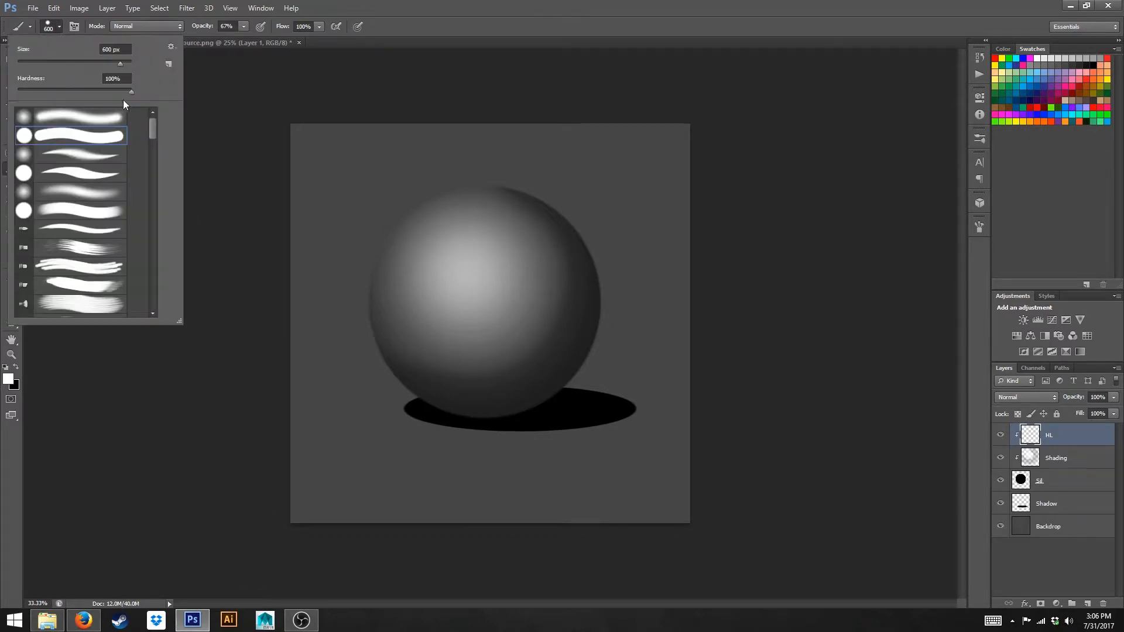
left_click(128, 419)
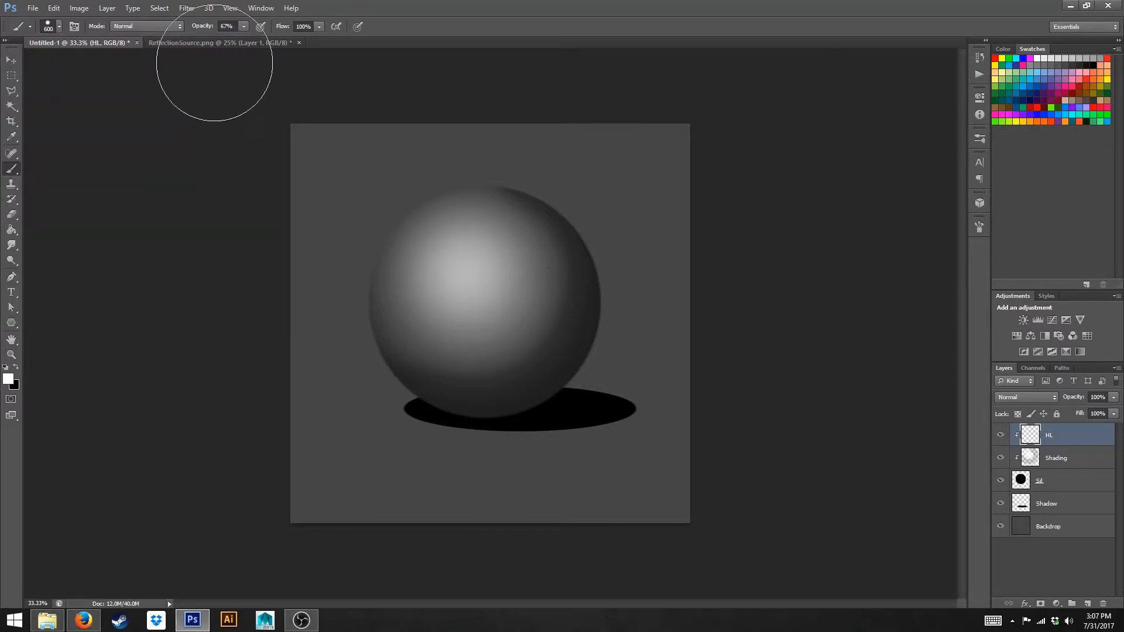
left_click(244, 26)
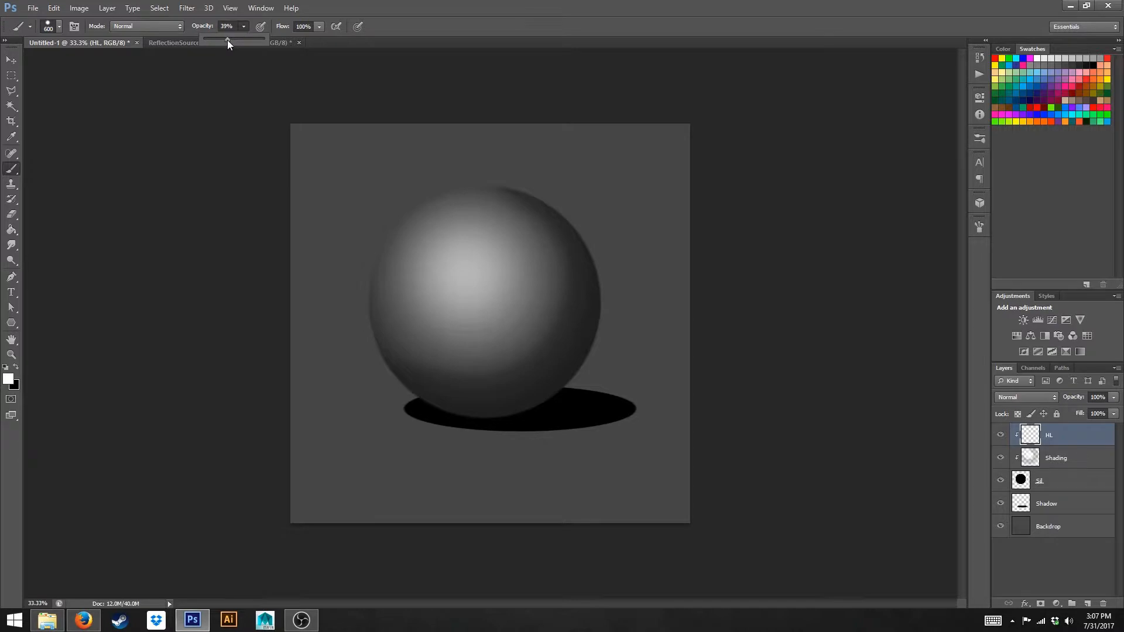
left_click_drag(233, 39, 233, 40)
left_click(193, 211)
key("bracketleft")
key("bracketleft")
key("bracketleft")
key("bracketleft")
key("bracketleft")
key("bracketleft")
key("bracketleft")
left_click(473, 286)
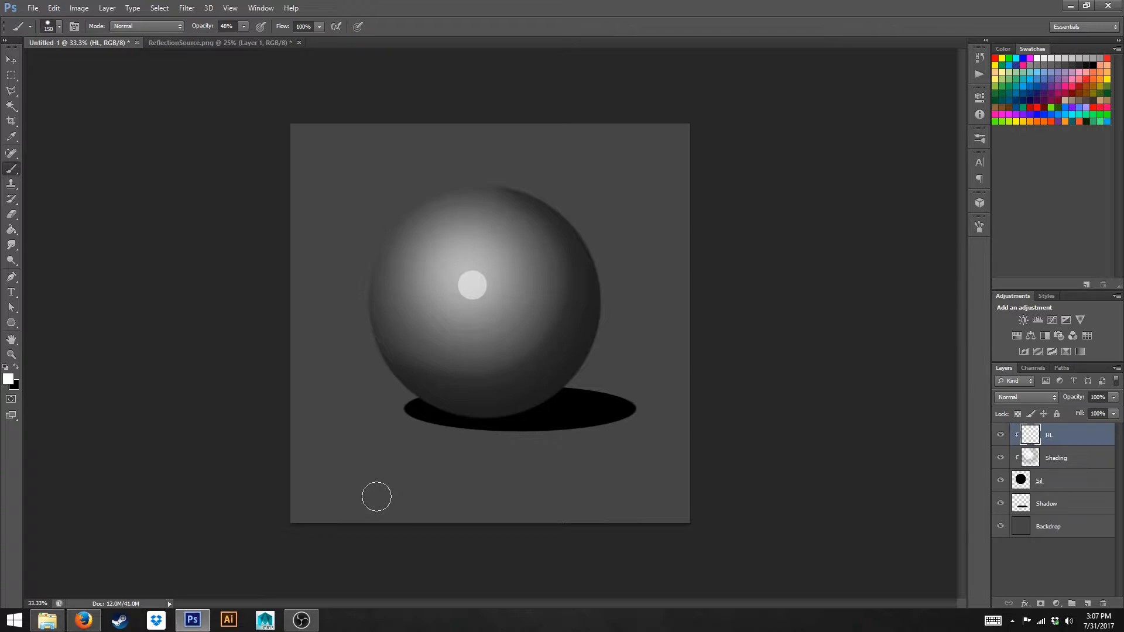
Step: Soften the brush to 0% hardness and lower its opacity to 7%
left_click(59, 26)
left_click_drag(129, 92, 18, 92)
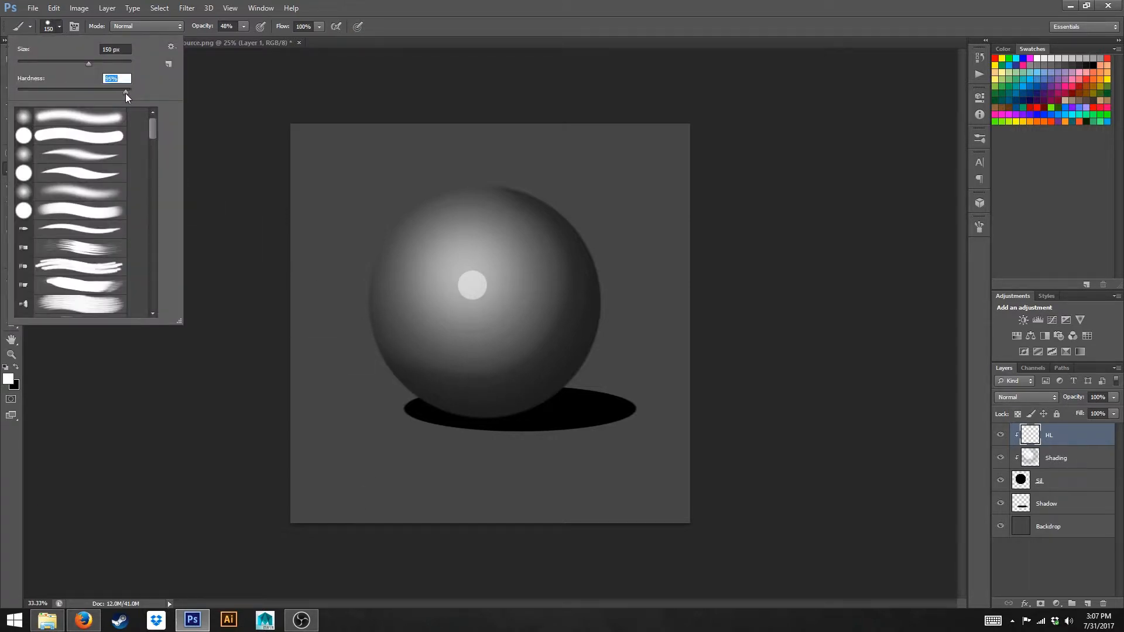
left_click(244, 26)
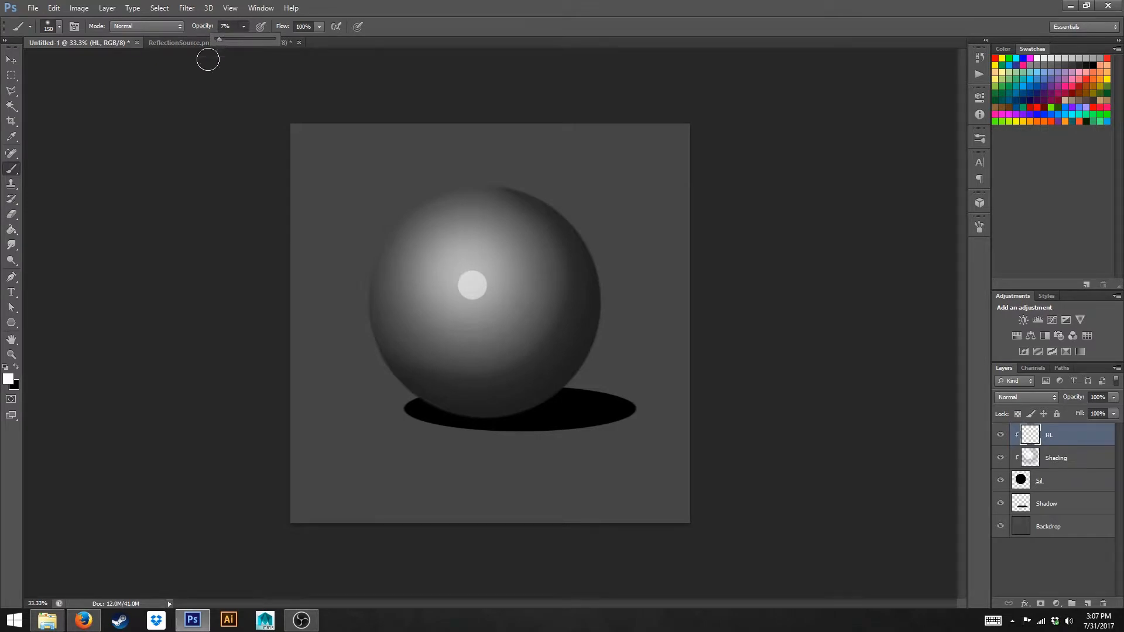
left_click(134, 248)
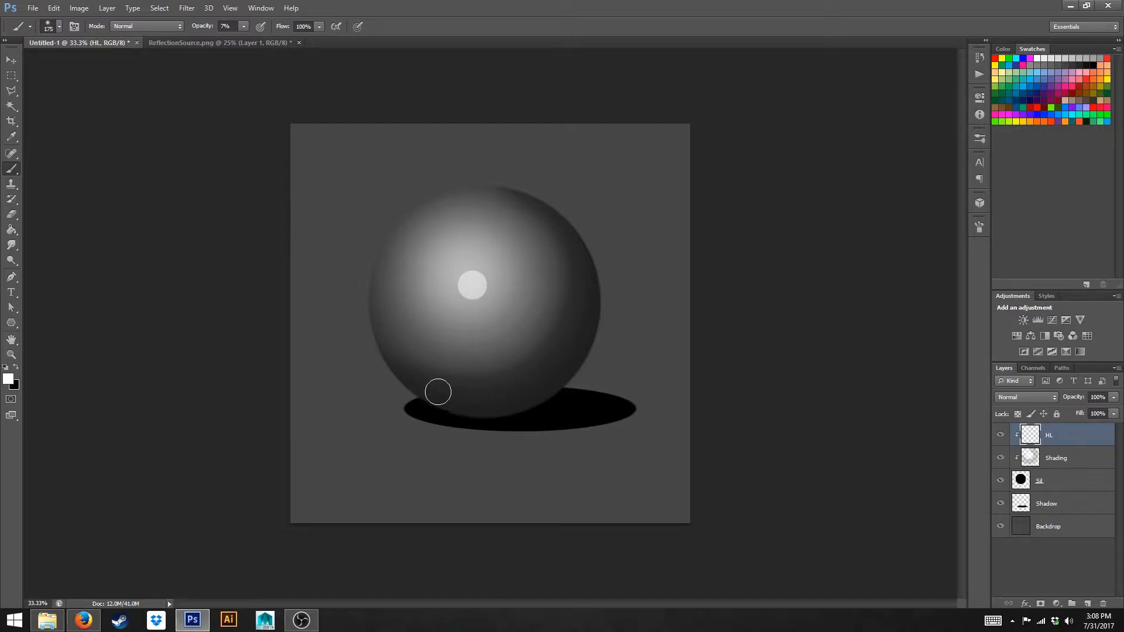
Step: Try a faint white reflected-light stroke along the sphere's lower edge and undo it
mouse_move(443, 395)
left_mouse_down()
mouse_move(500, 401)
mouse_move(542, 378)
left_mouse_up()
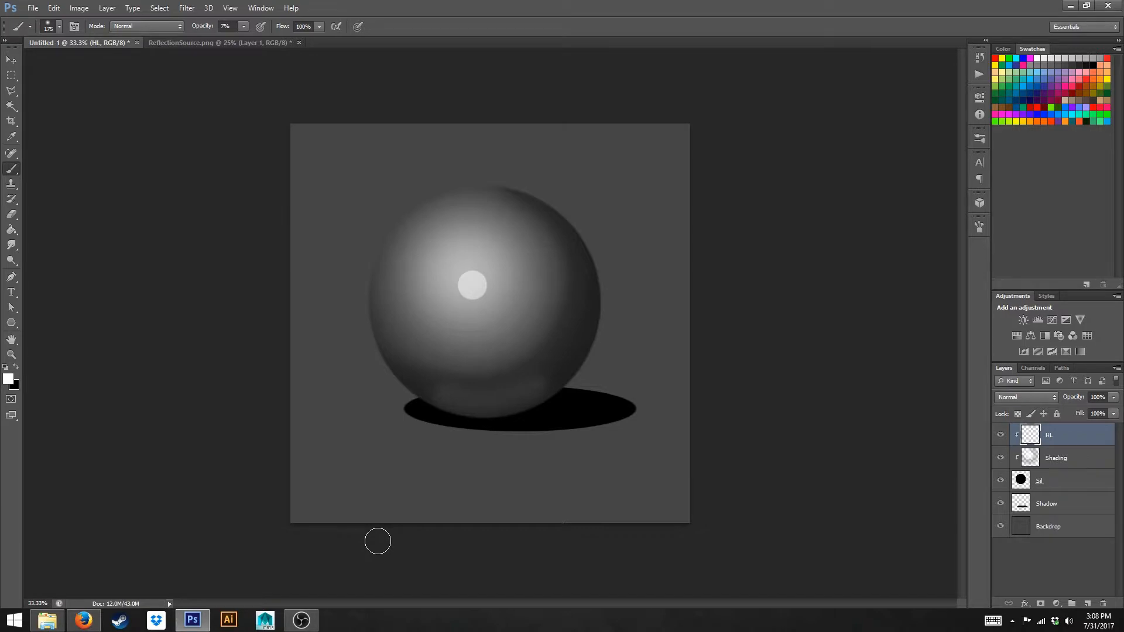
key("ctrl+z")
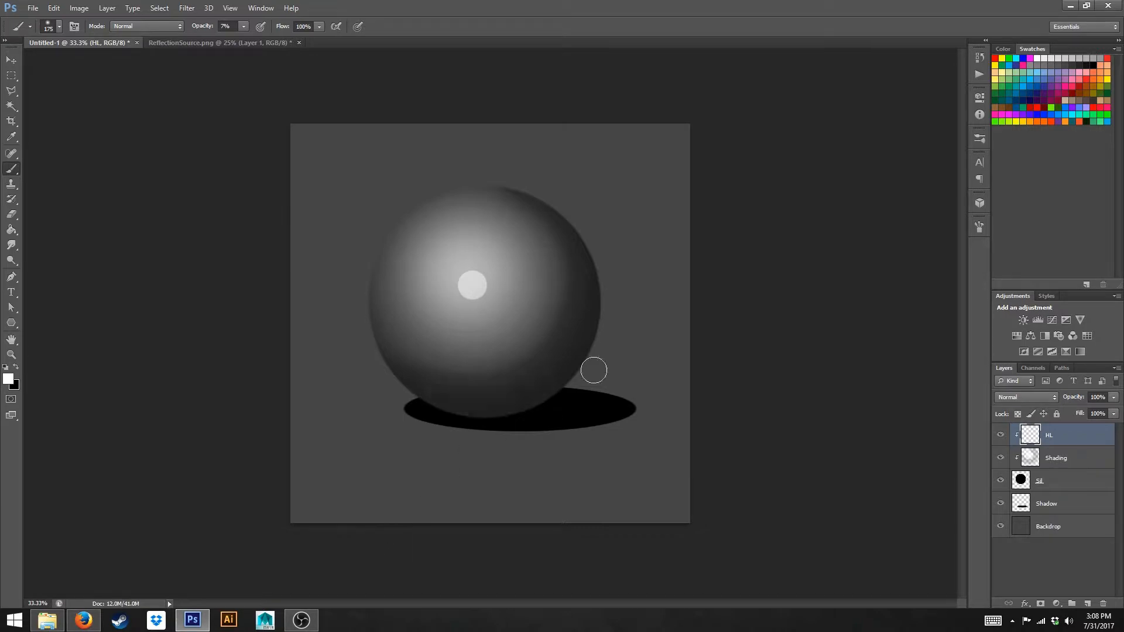
Step: Set the brush's Transfer opacity control to Off and paint soft reflected light along the sphere's lower edge on the HL layer
left_click(978, 227)
left_click(779, 320)
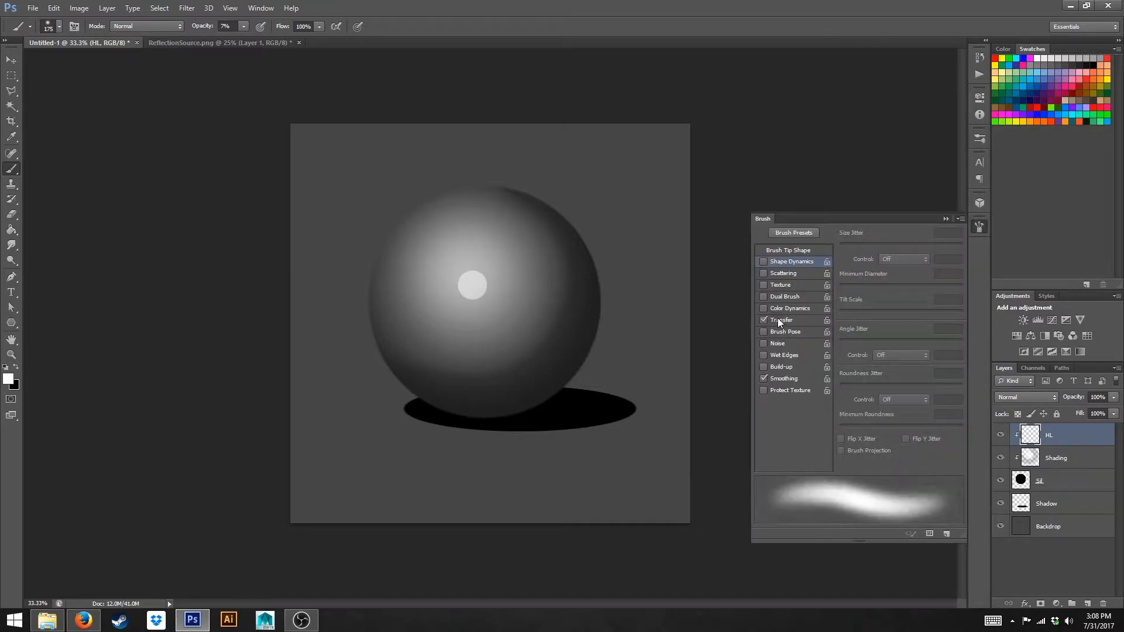
left_click(900, 258)
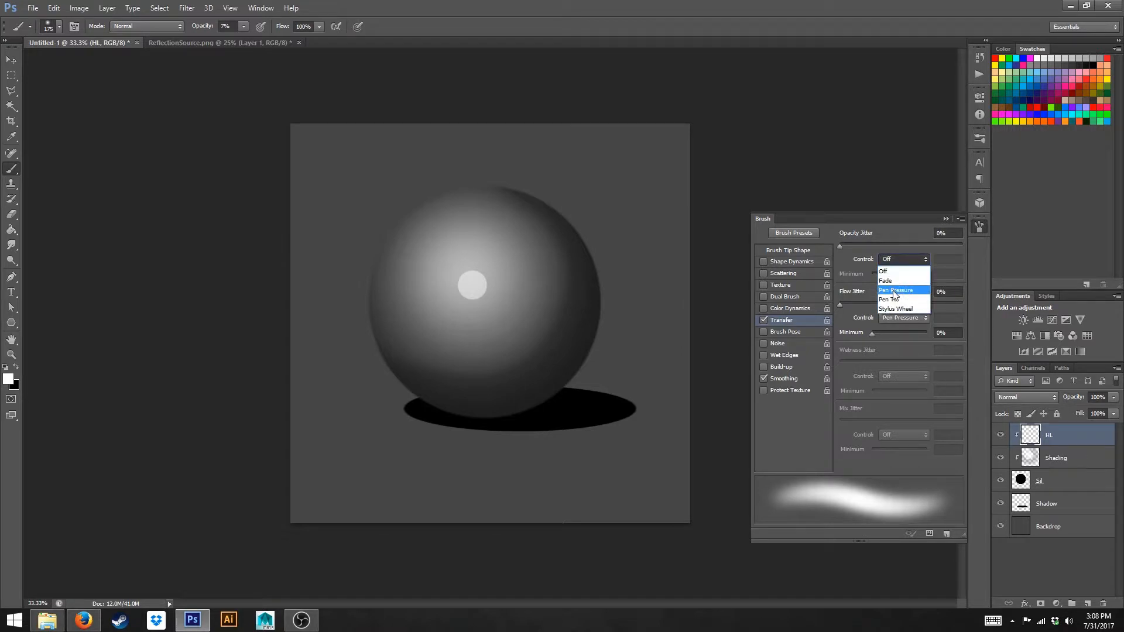
left_click(893, 269)
left_click(945, 219)
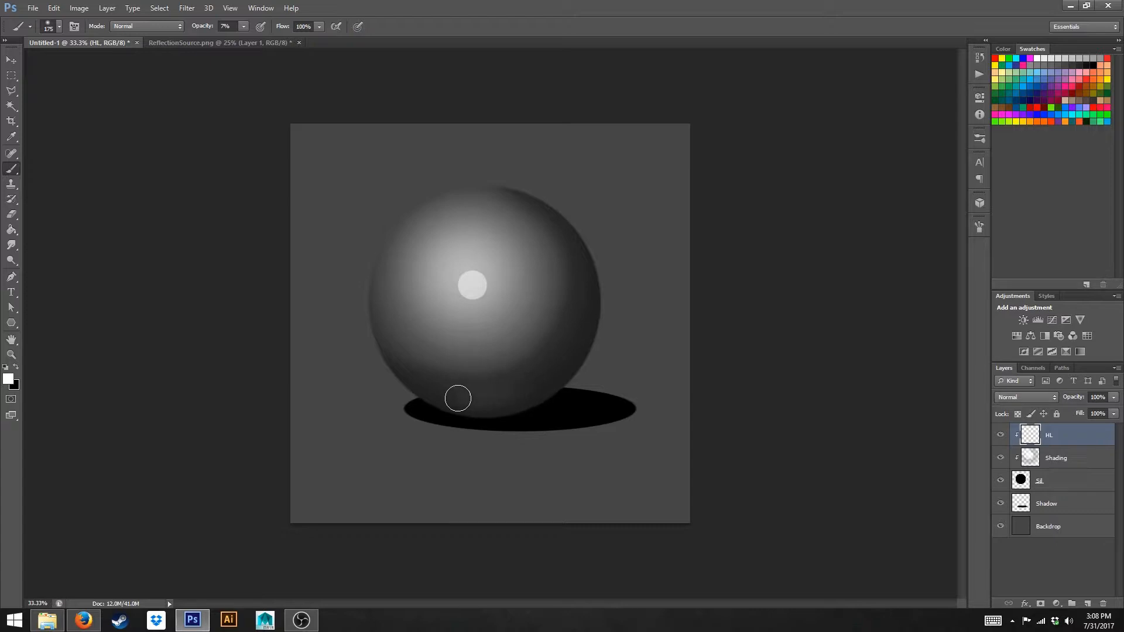
left_click_drag(435, 391, 406, 375)
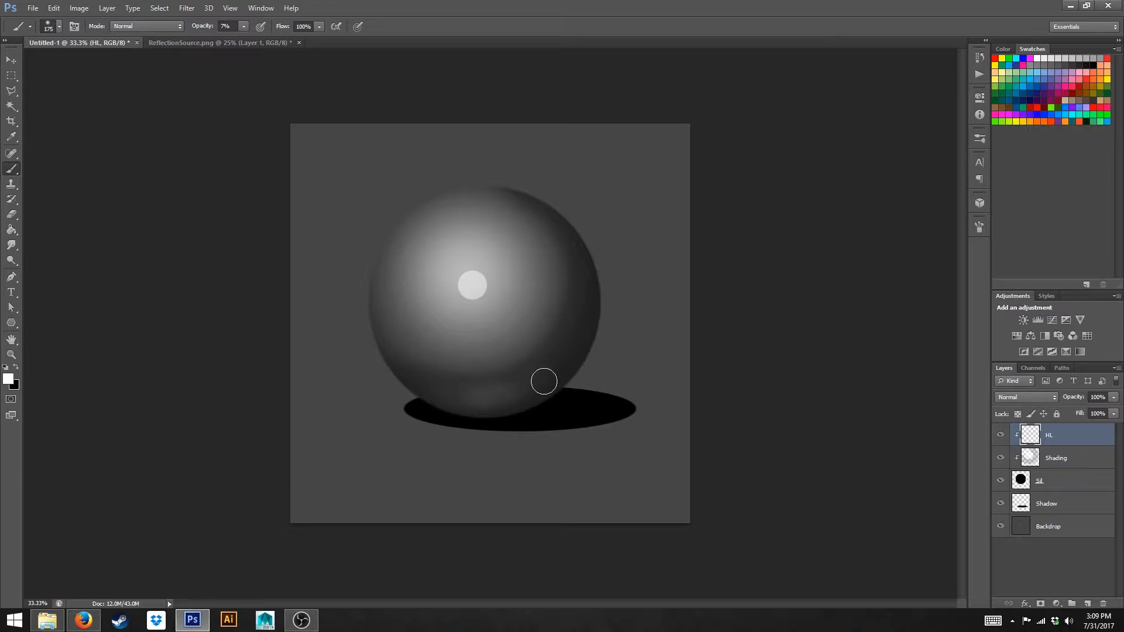
mouse_move(473, 399)
left_mouse_down()
mouse_move(539, 386)
mouse_move(418, 394)
left_mouse_up()
Step: Add a layer named Texture above HL and clip it to the silhouette
left_click(1088, 605)
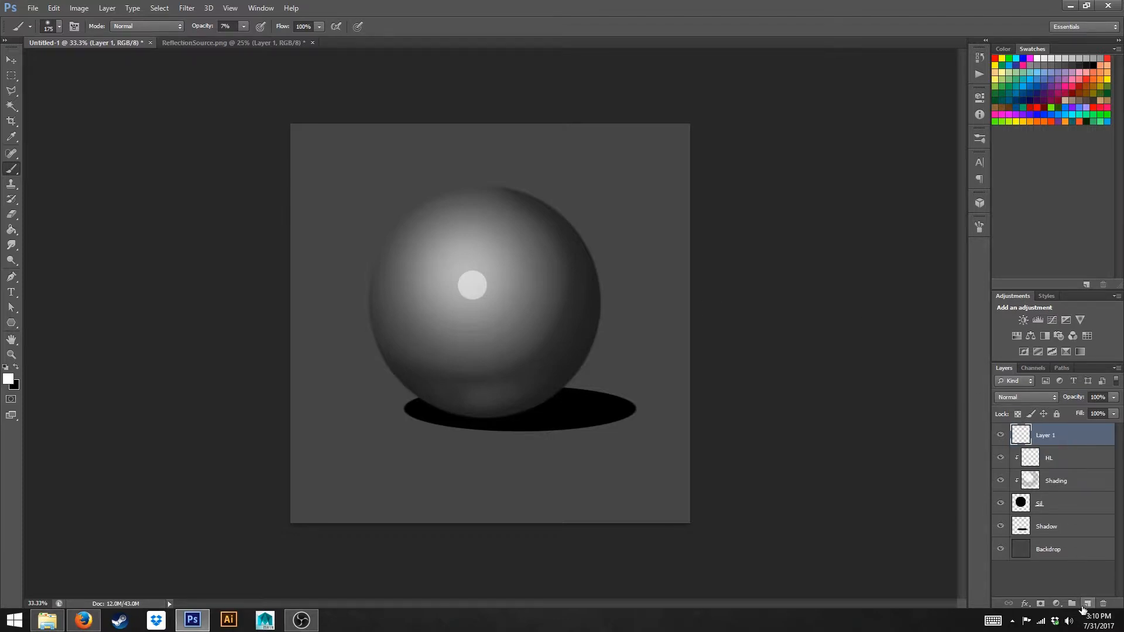
double_click(1046, 438)
type("Texture")
key("Return")
right_click(1047, 436)
left_click(960, 307)
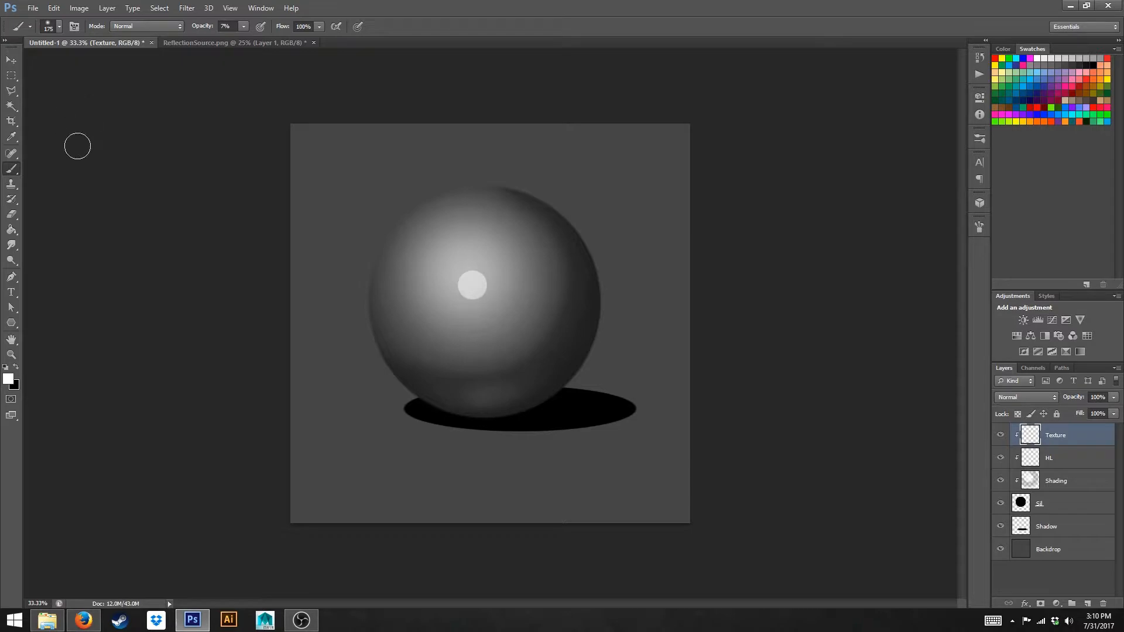
Step: Set the brush opacity to 33%, pick the 1274 px textured brush preset and reduce it to 700 px
left_click(243, 27)
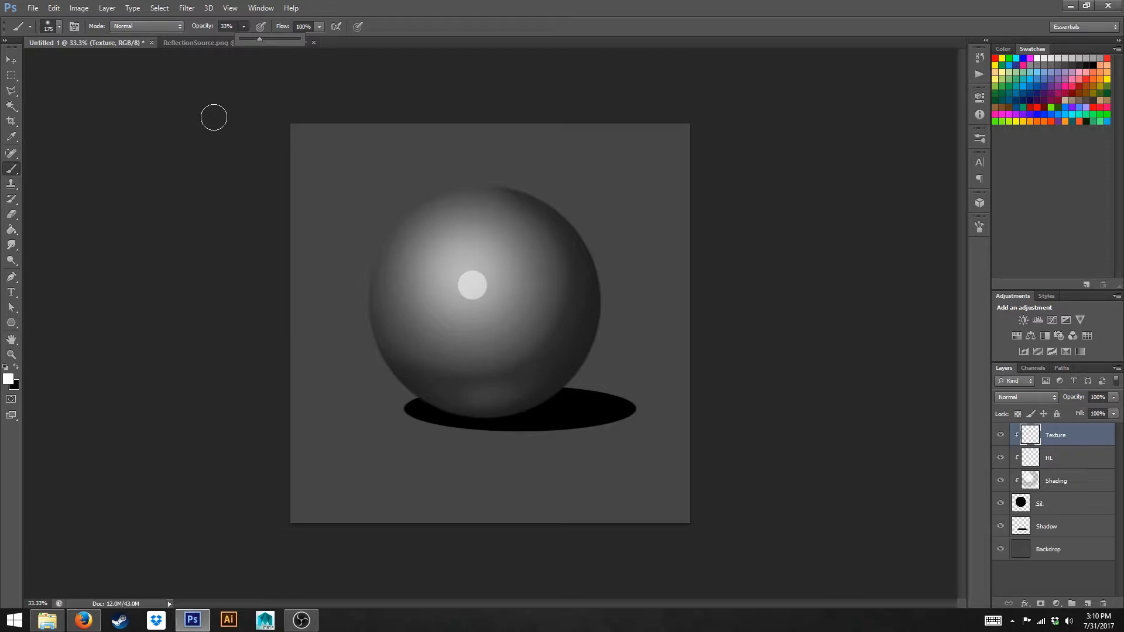
left_click(58, 27)
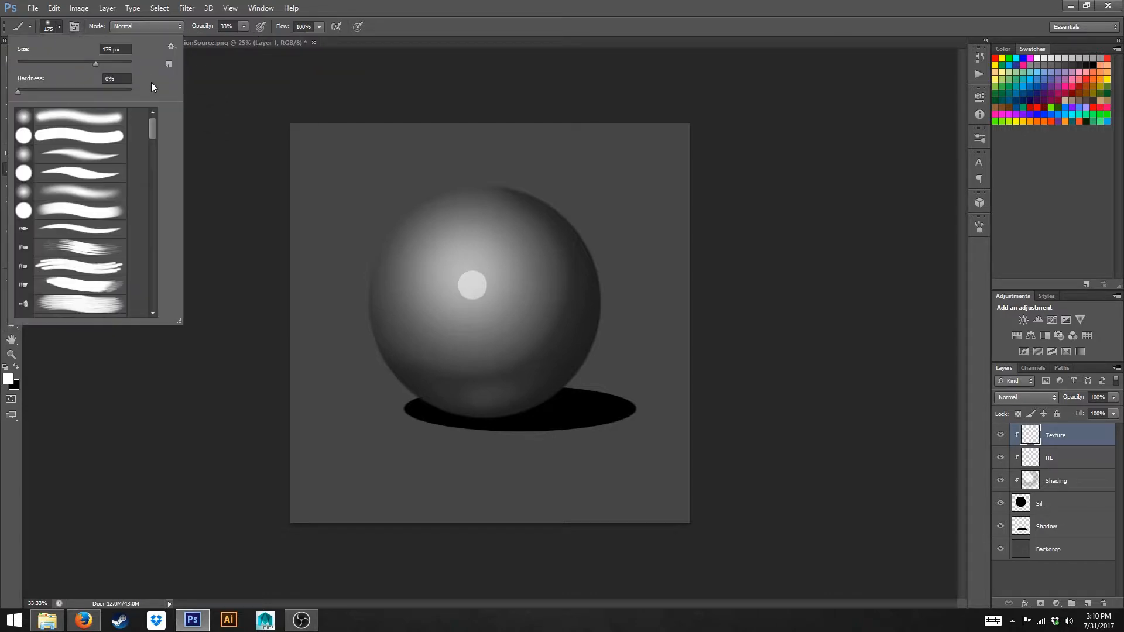
left_click_drag(156, 132, 150, 298)
left_click(100, 308)
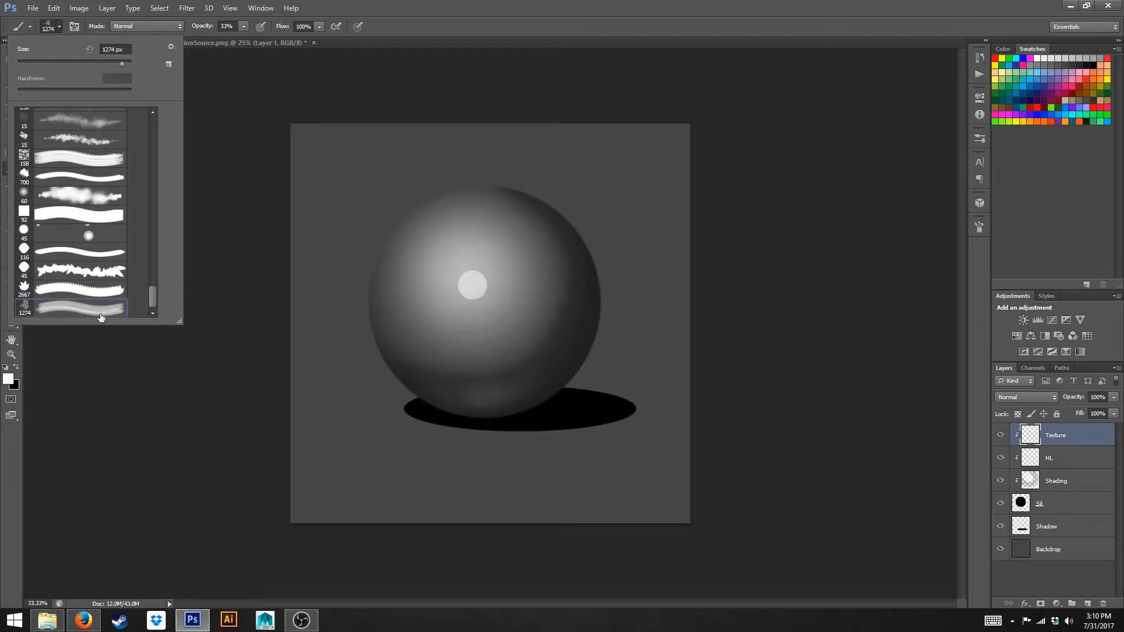
key("Return")
key("bracketleft")
key("bracketleft")
key("bracketleft")
key("bracketleft")
key("bracketleft")
key("bracketleft")
Step: Enable Shape Dynamics, Scattering and Transfer for the textured brush
left_click(979, 226)
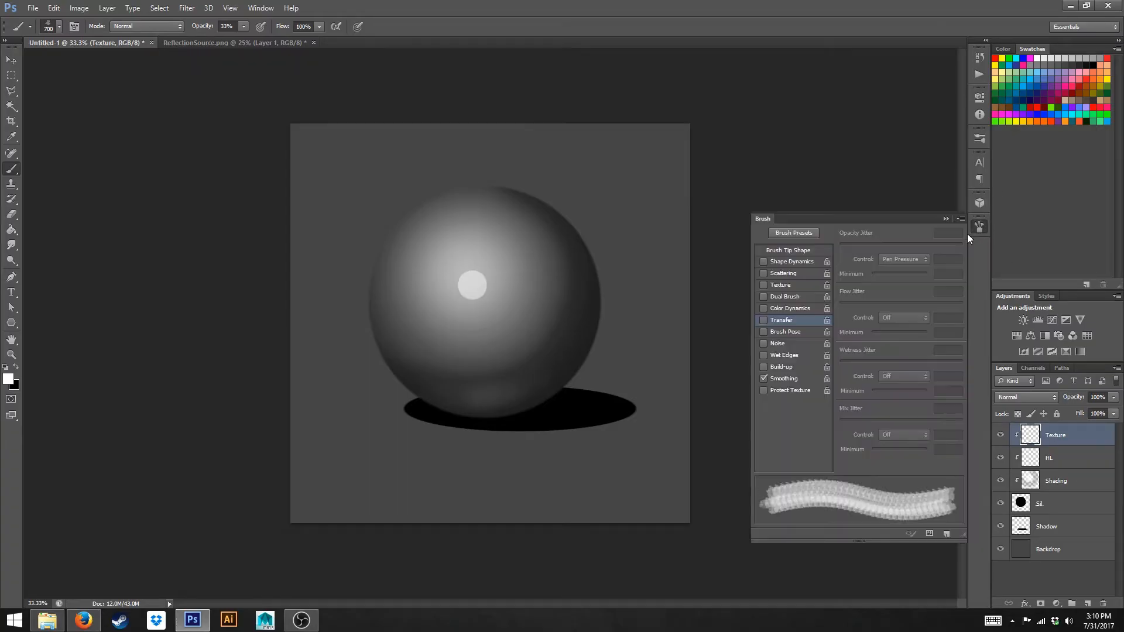
left_click(763, 261)
left_click(763, 273)
left_click(763, 320)
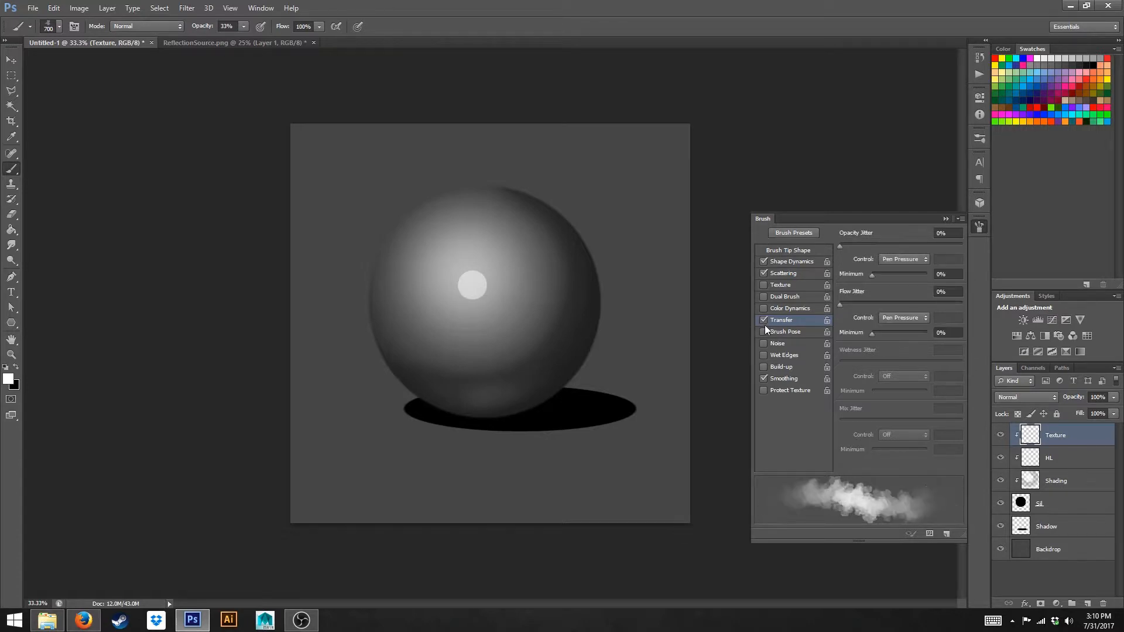
Step: Set the textured brush's Transfer opacity control to Off and its Opacity Jitter to 100%
left_click(895, 261)
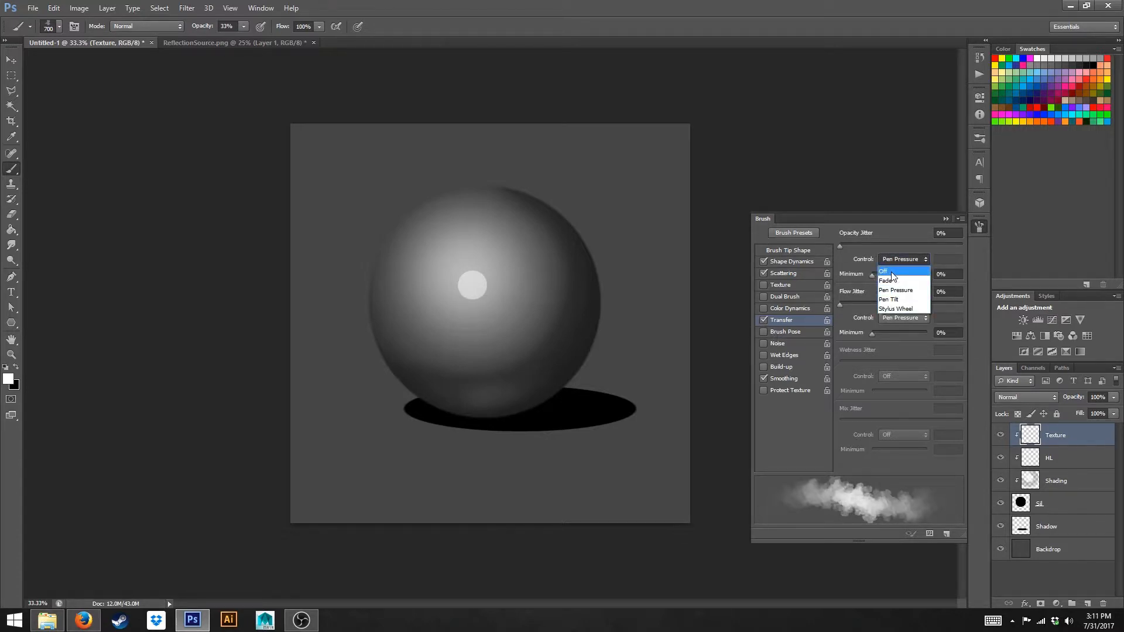
left_click(885, 271)
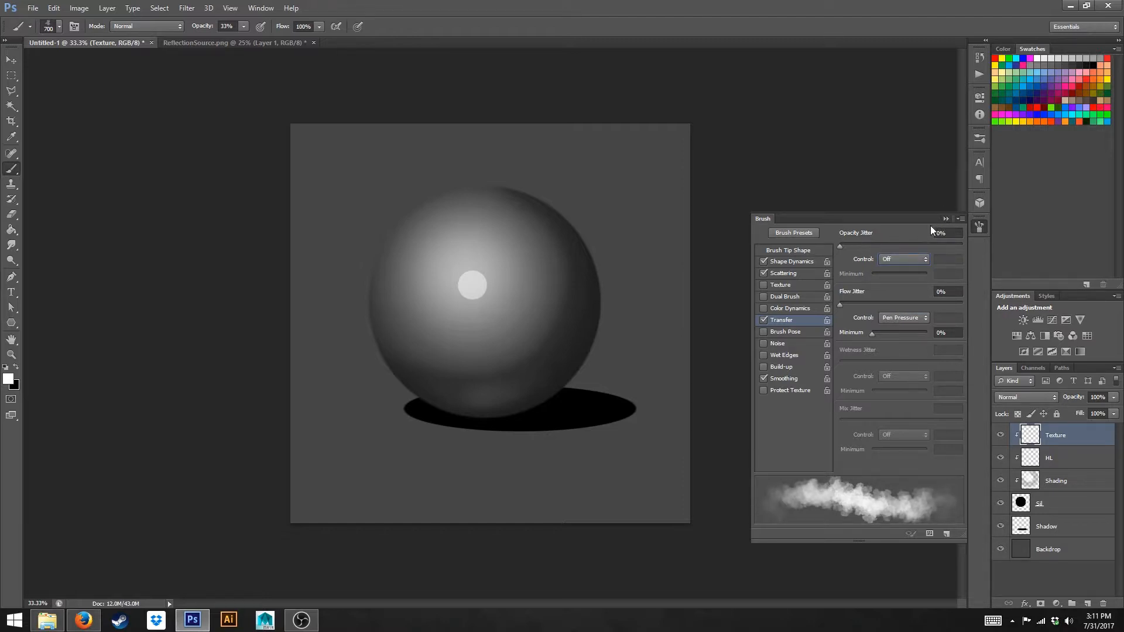
left_click_drag(839, 246, 966, 261)
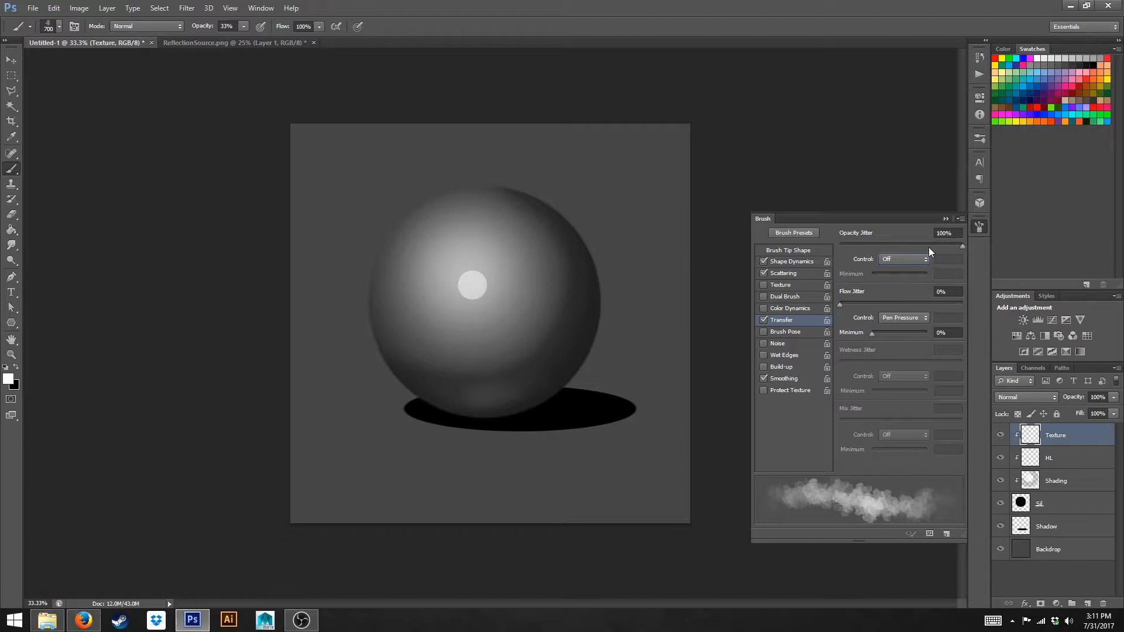
Step: Paint black texture across the sphere on the Texture layer with the 700 px textured brush at 33% opacity
left_click(945, 219)
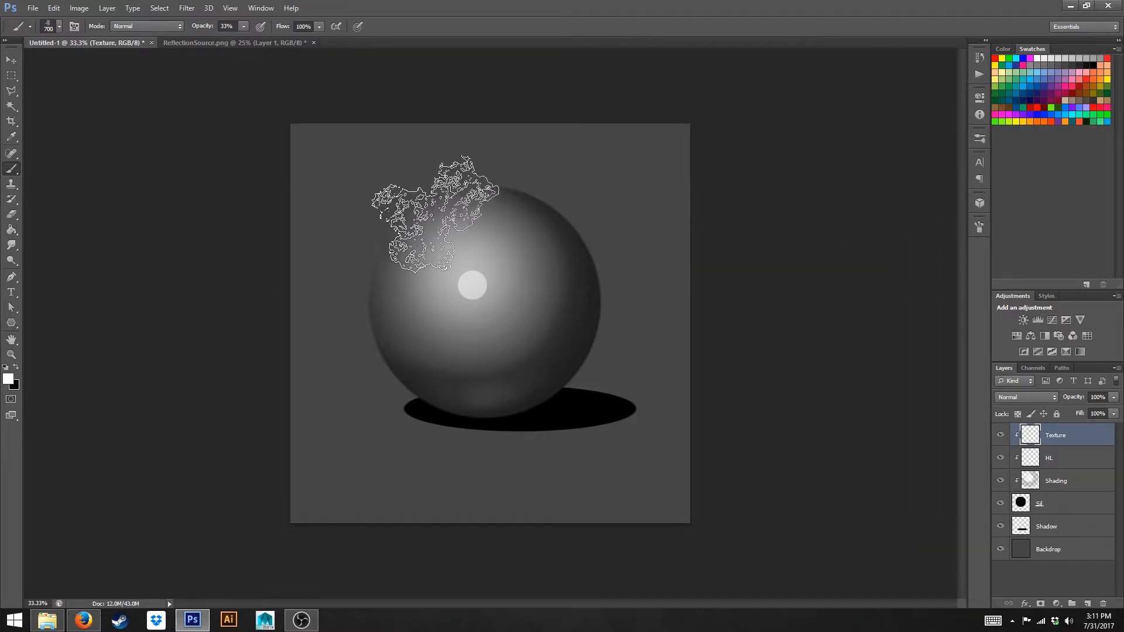
left_click(17, 368)
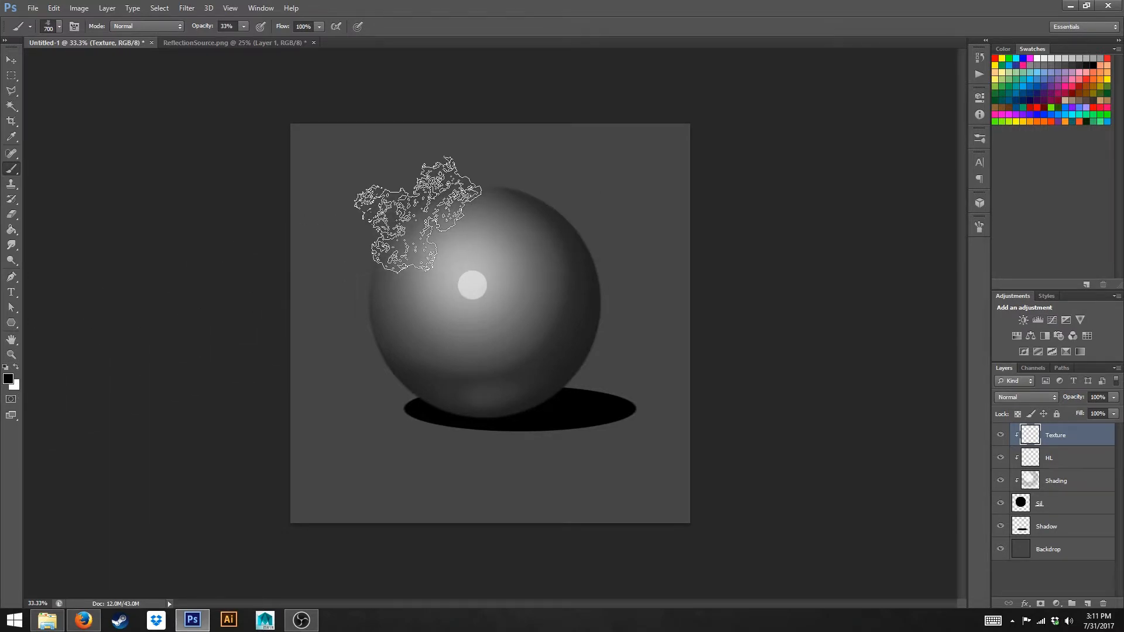
mouse_move(487, 199)
left_mouse_down()
mouse_move(532, 210)
mouse_move(579, 270)
mouse_move(580, 345)
mouse_move(531, 391)
mouse_move(431, 399)
mouse_move(375, 344)
mouse_move(357, 281)
mouse_move(277, 326)
left_mouse_up()
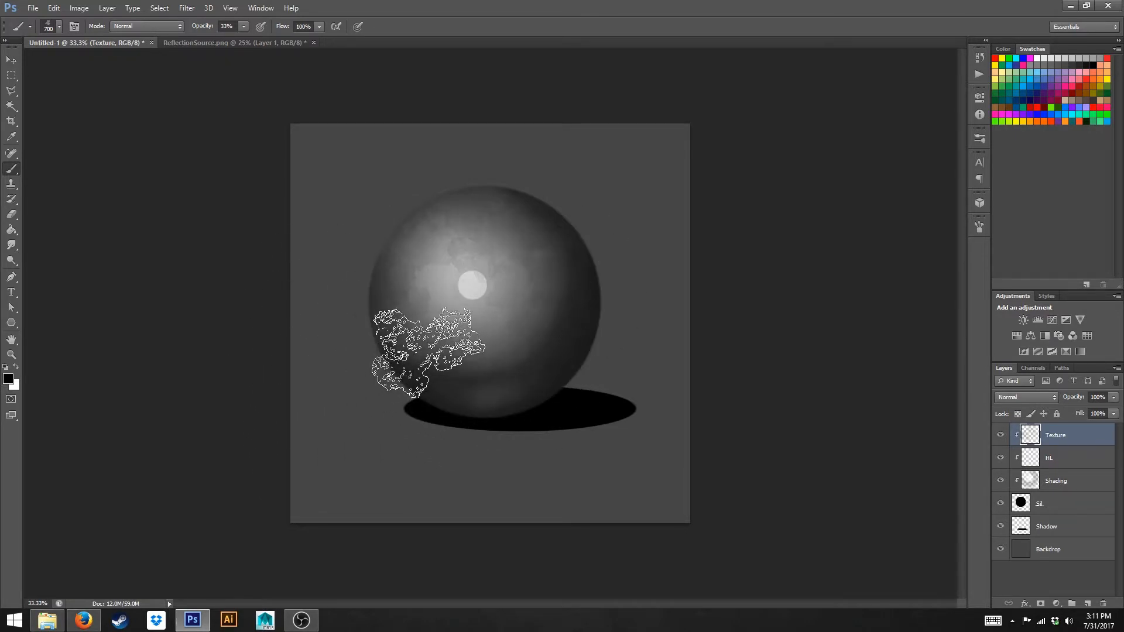
Step: Add darker texture patches to the sphere with the brush opacity raised to 59%, and raise it further to 78%
left_click(243, 26)
left_click_drag(258, 40, 260, 40)
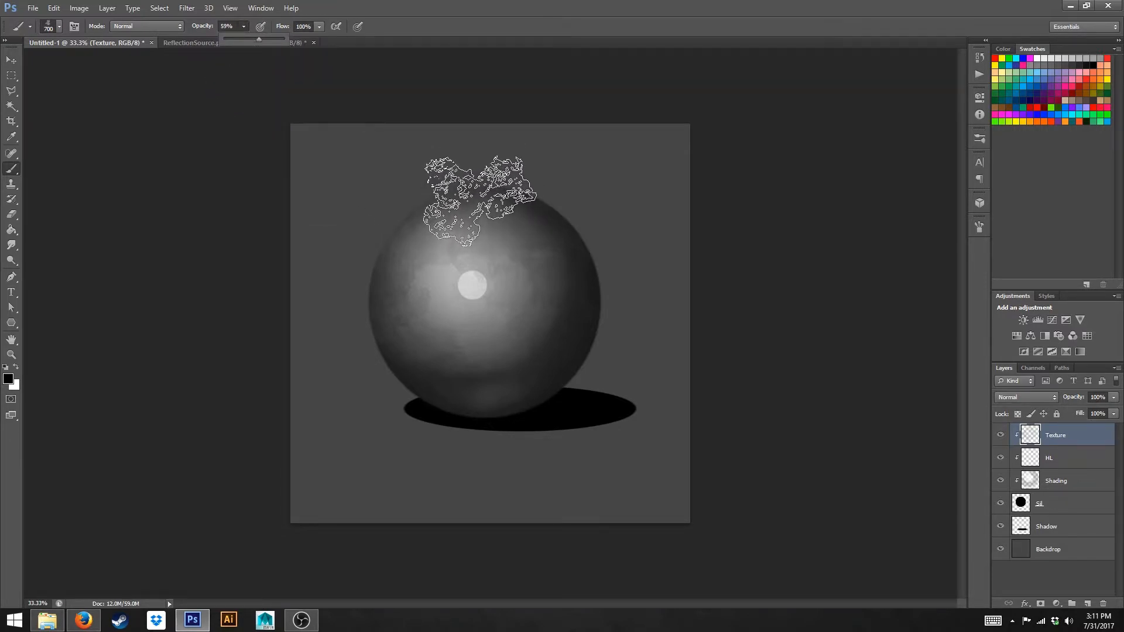
mouse_move(614, 250)
left_mouse_down()
mouse_move(592, 297)
mouse_move(592, 353)
mouse_move(557, 413)
mouse_move(487, 423)
mouse_move(396, 395)
mouse_move(339, 352)
mouse_move(453, 189)
left_mouse_up()
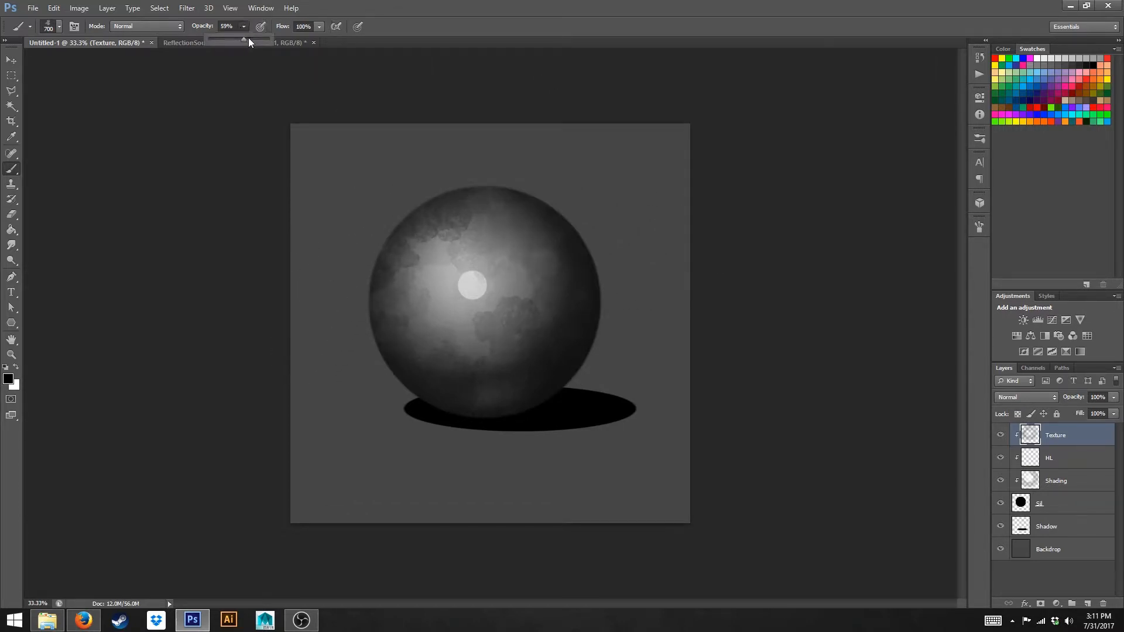
left_click_drag(253, 42, 255, 42)
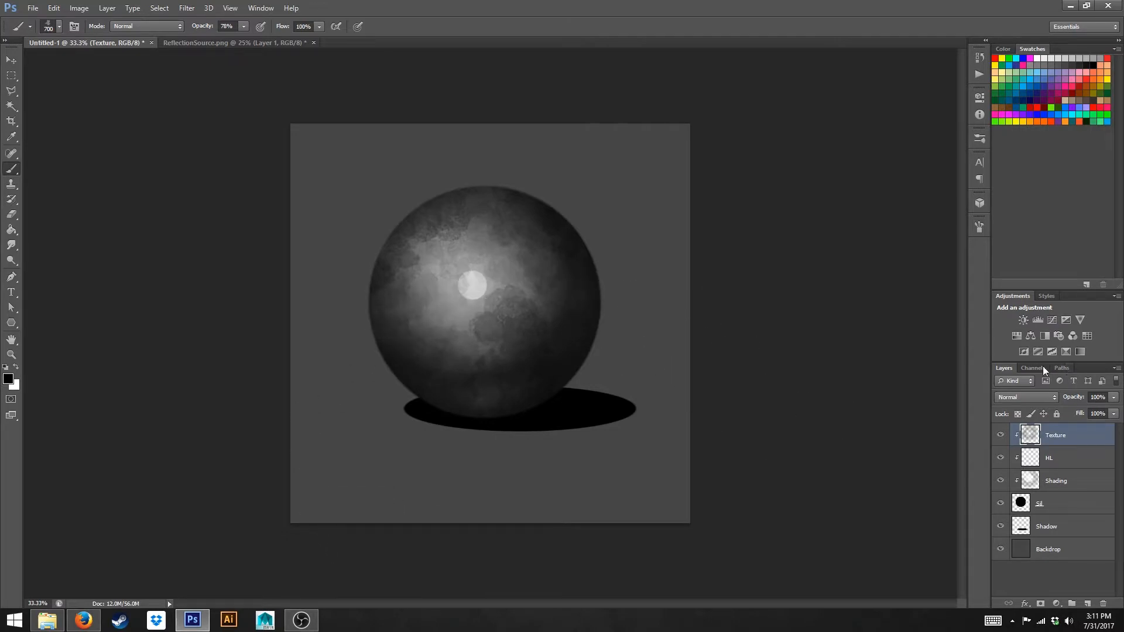
Step: Set the Texture layer's blend mode to Overlay and lower its layer opacity to soften the texture
left_click(1024, 398)
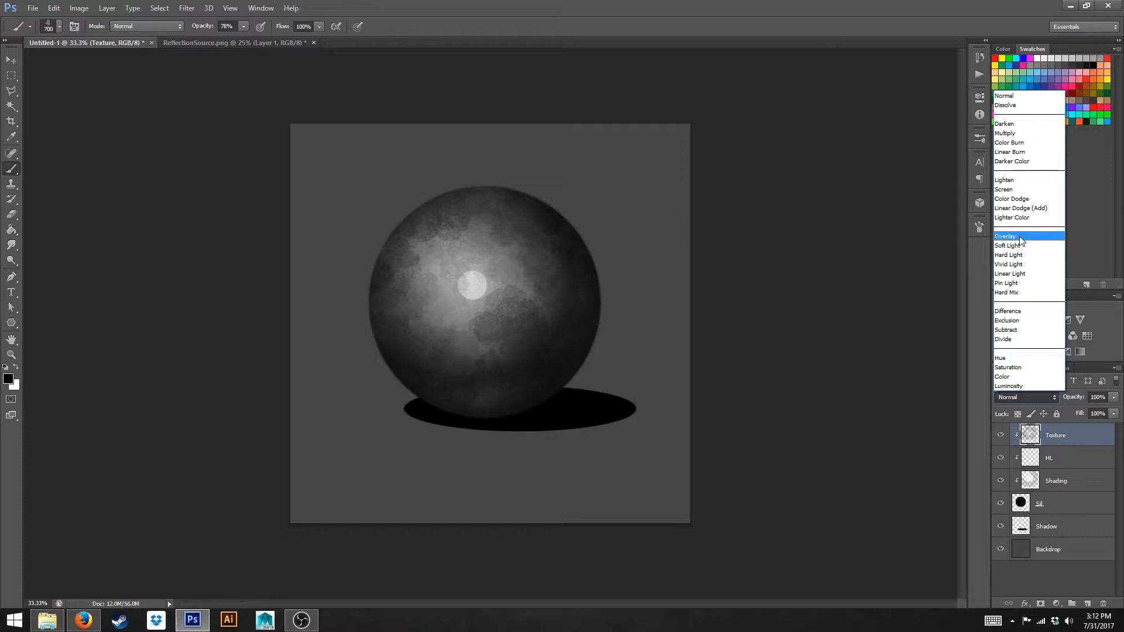
left_click(1020, 237)
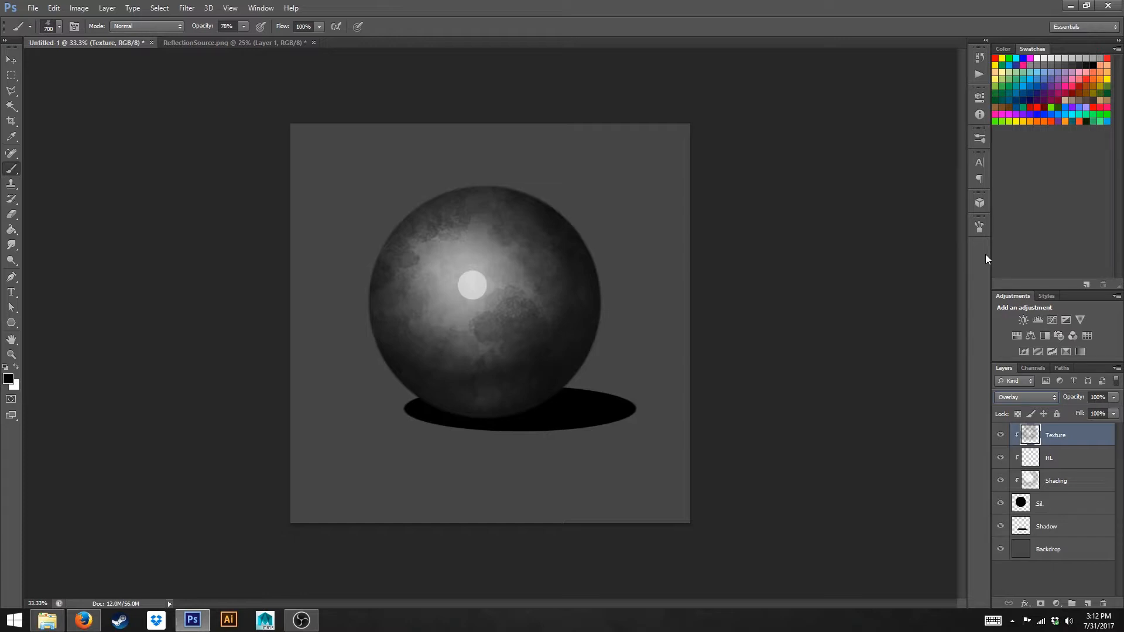
left_click(1115, 401)
left_click_drag(1114, 412, 1098, 413)
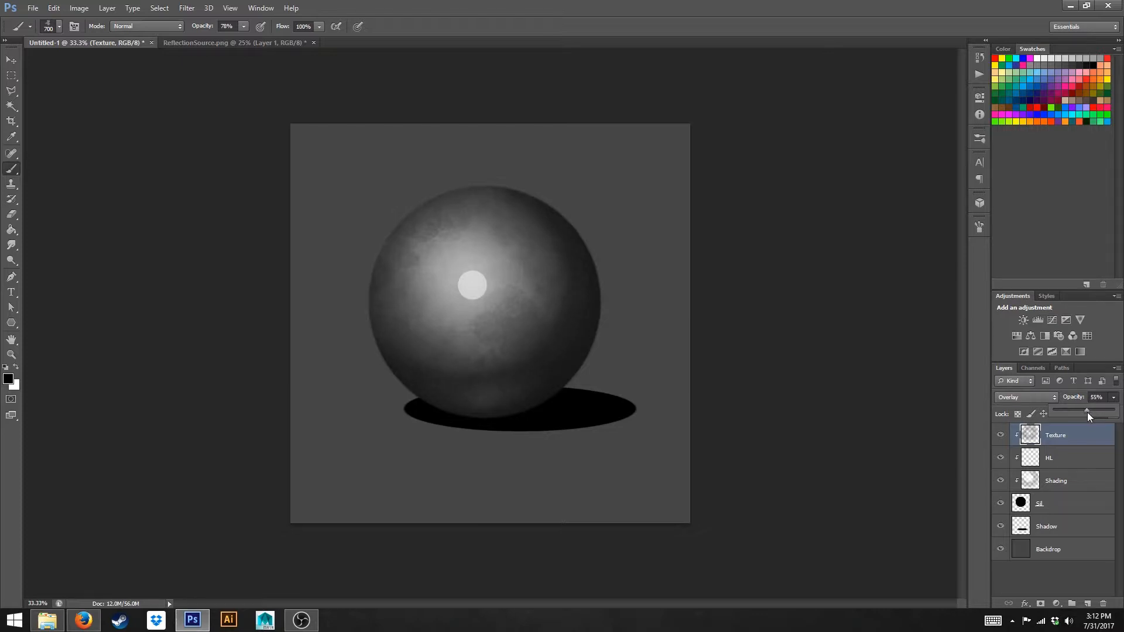
left_click_drag(1079, 413, 1092, 412)
Step: Add a layer named Color above Texture and clip it to the sphere's silhouette
left_click(1089, 606)
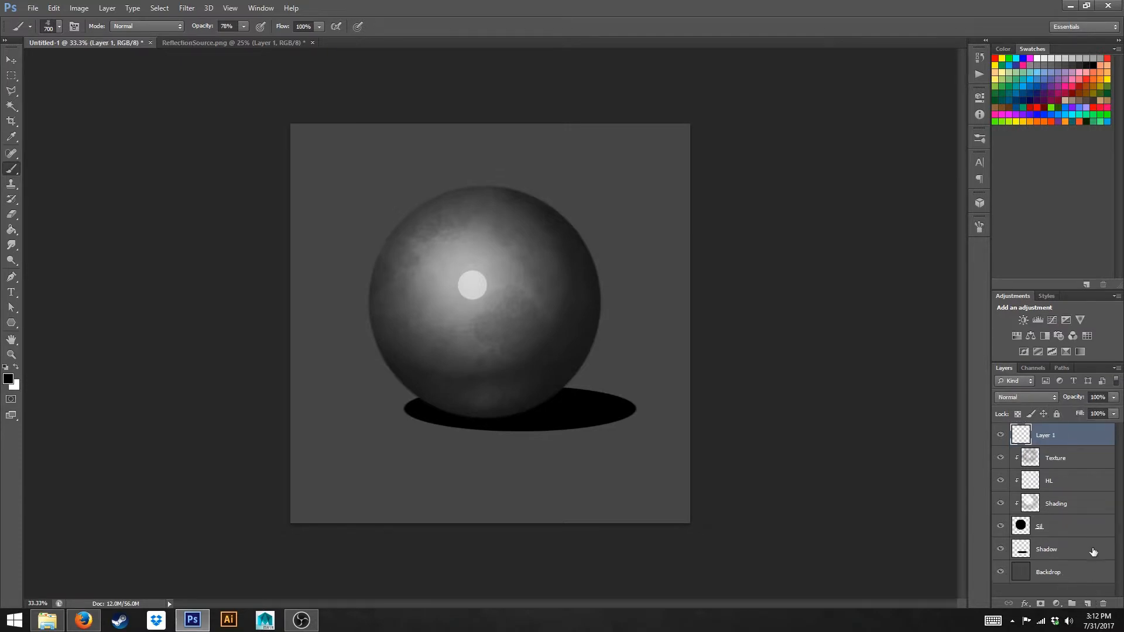
double_click(1050, 437)
type("Color")
key("Return")
right_click(1057, 435)
left_click(977, 307)
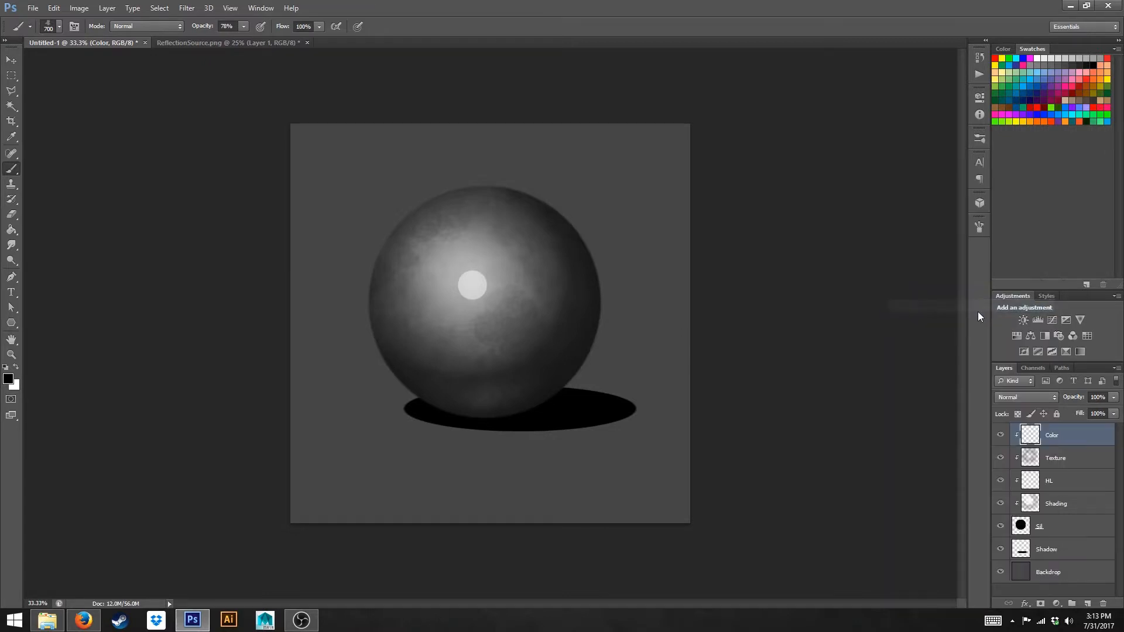
Step: Switch to the hard round brush at 700 px with 100% opacity and choose pure red as the foreground color
left_click(59, 27)
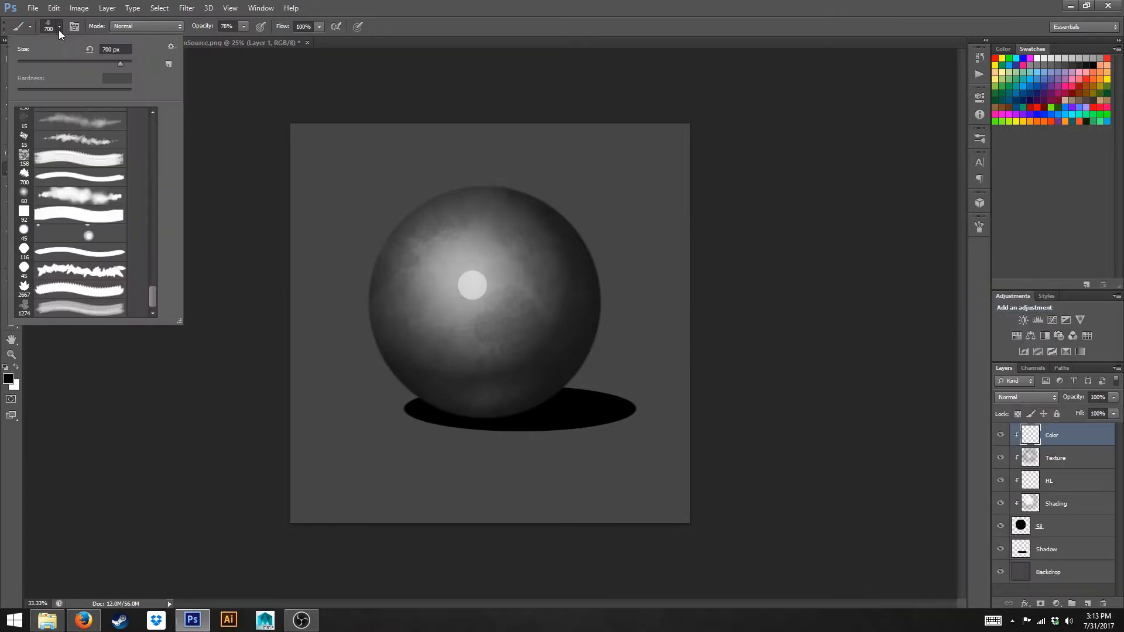
left_click_drag(152, 293, 146, 102)
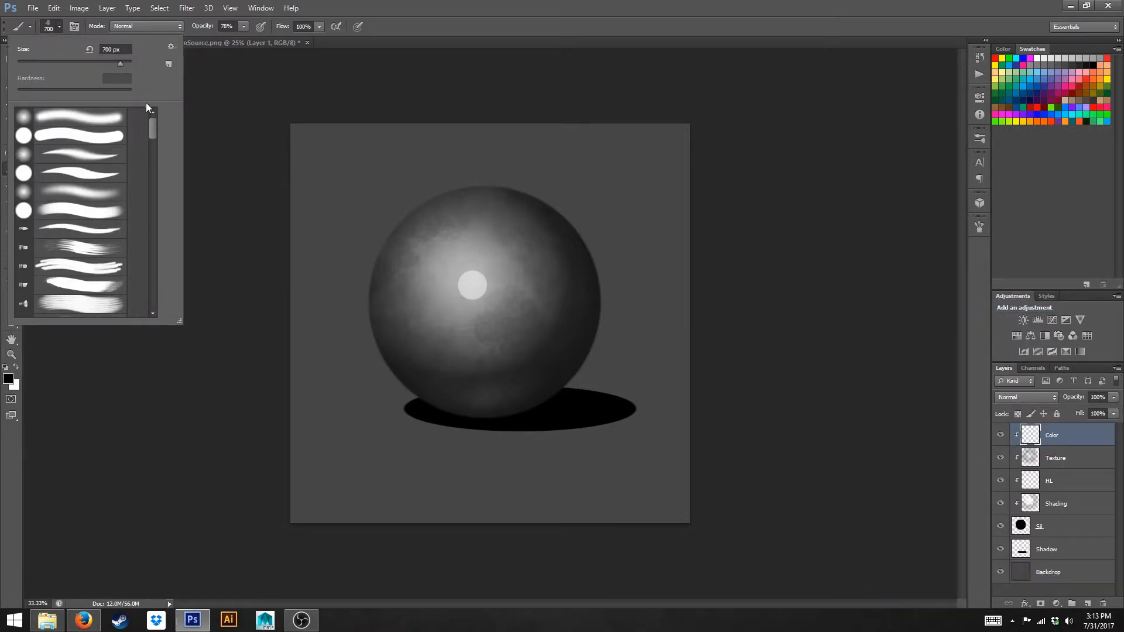
left_click(58, 136)
left_click(105, 425)
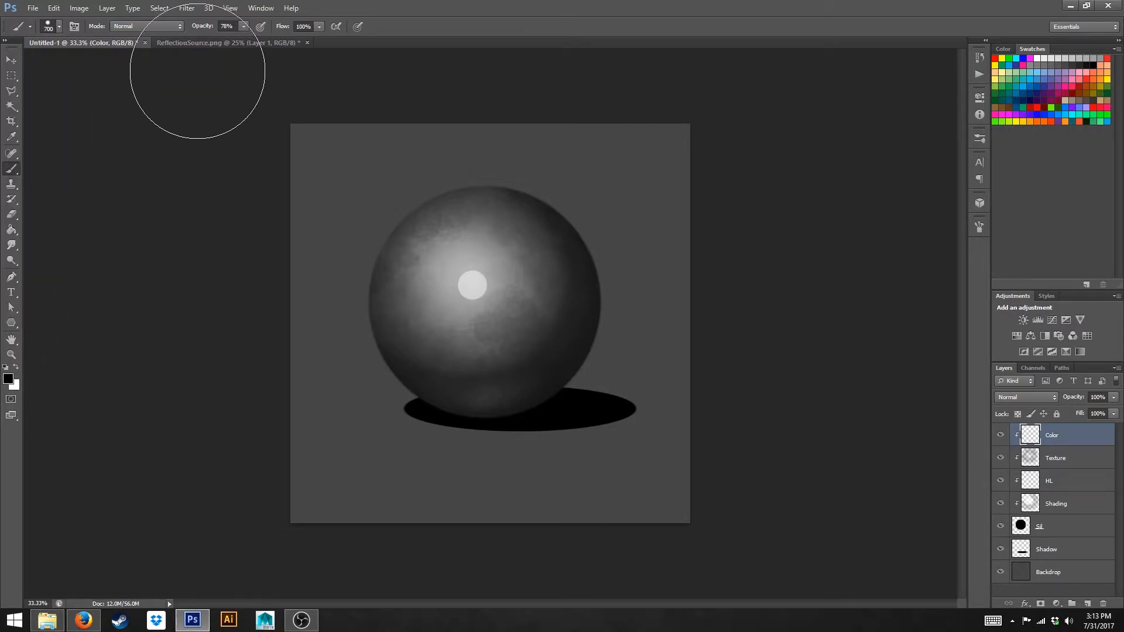
left_click(243, 27)
left_click_drag(244, 38, 270, 36)
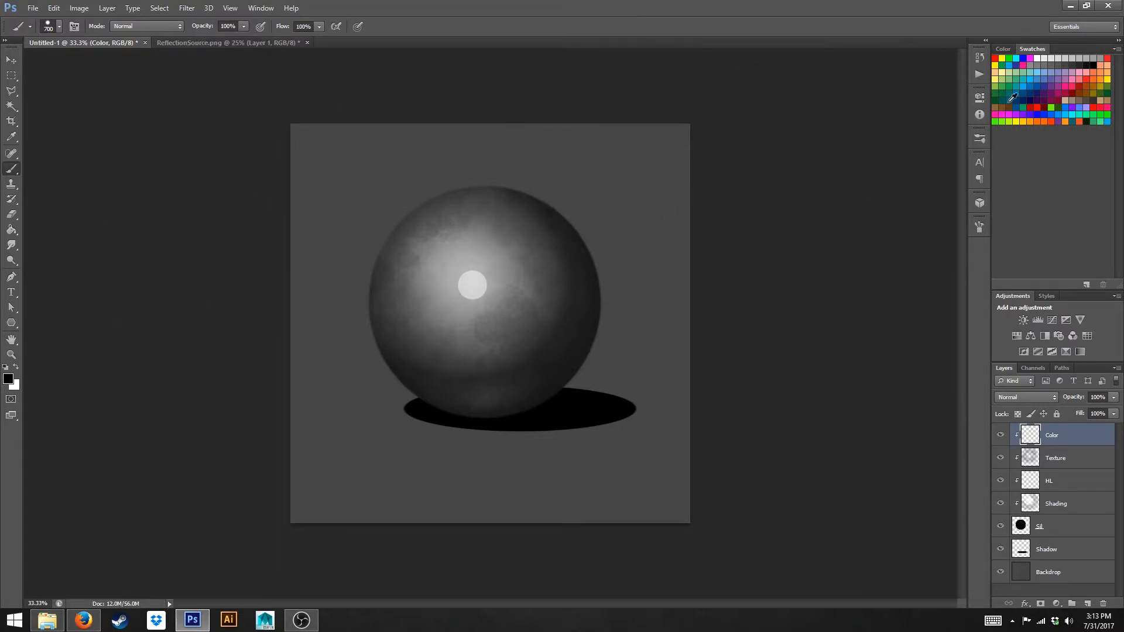
left_click(995, 58)
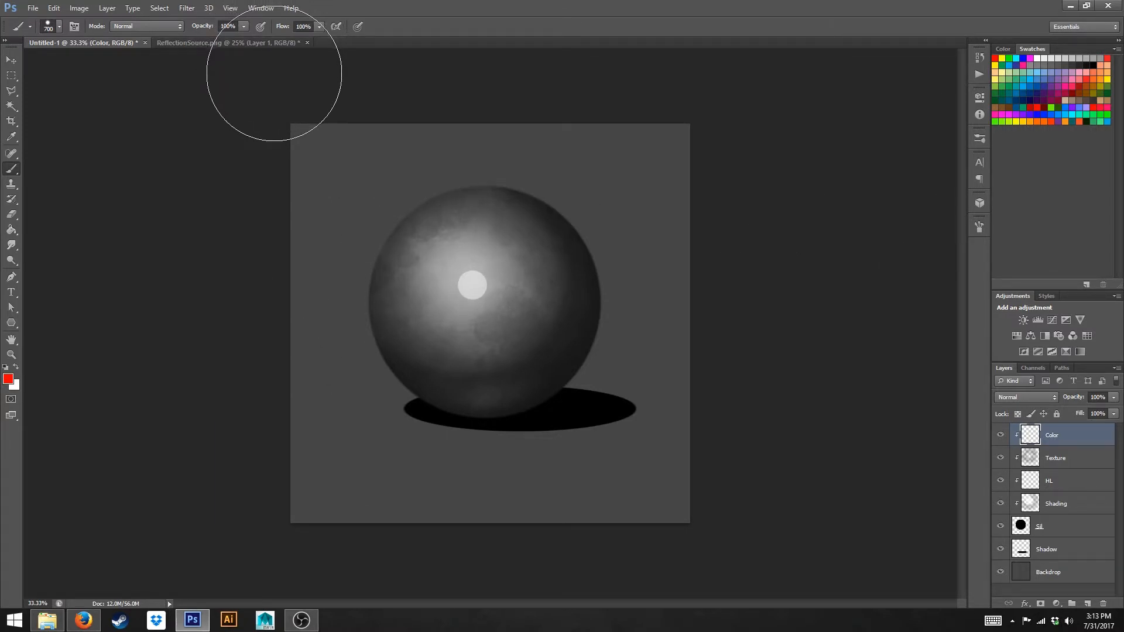
Step: Try covering the sphere in opaque red on the Color layer with Color blending, and undo the attempt
left_click(546, 159)
mouse_move(546, 160)
left_mouse_down()
mouse_move(266, 286)
mouse_move(697, 239)
mouse_move(463, 385)
mouse_move(402, 451)
left_mouse_up()
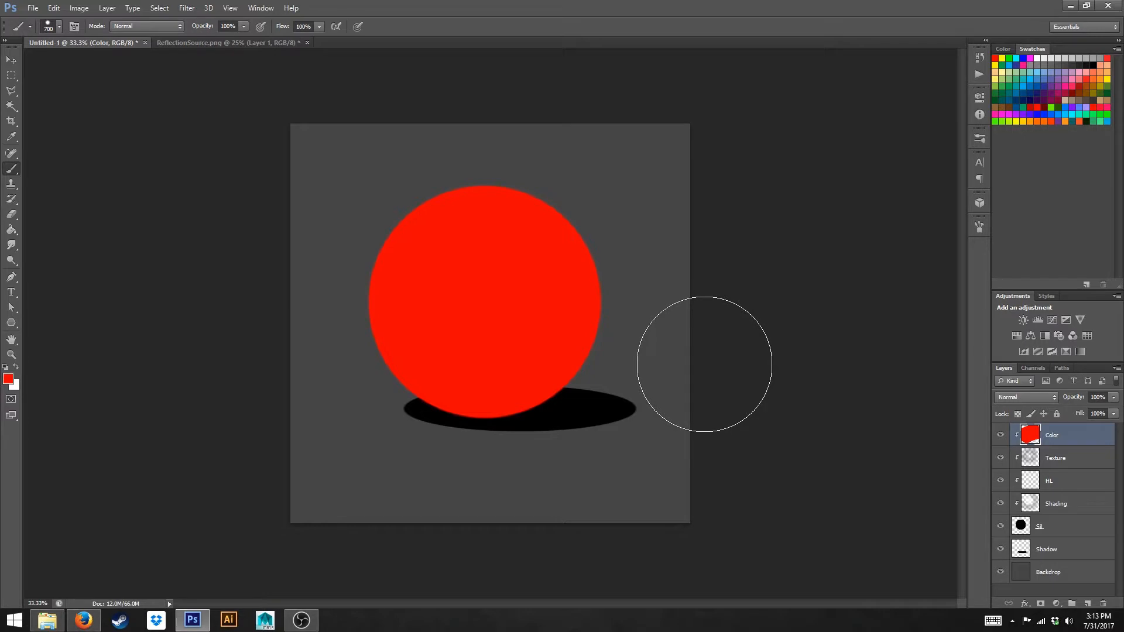
left_click(1014, 397)
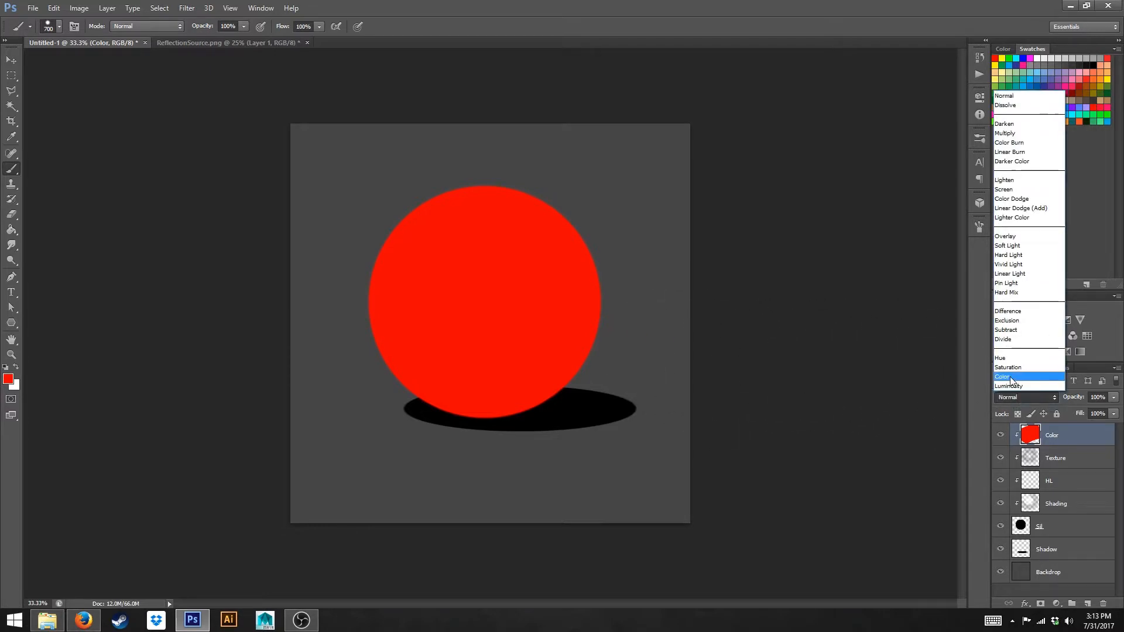
left_click(1011, 379)
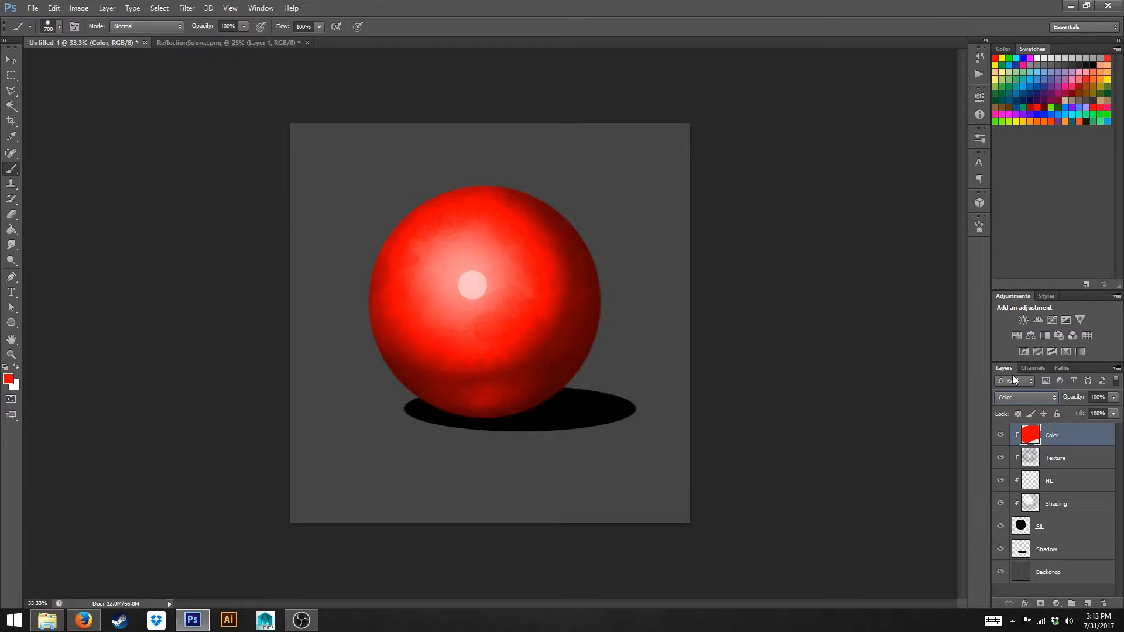
key("ctrl+alt+z")
key("ctrl+alt+z")
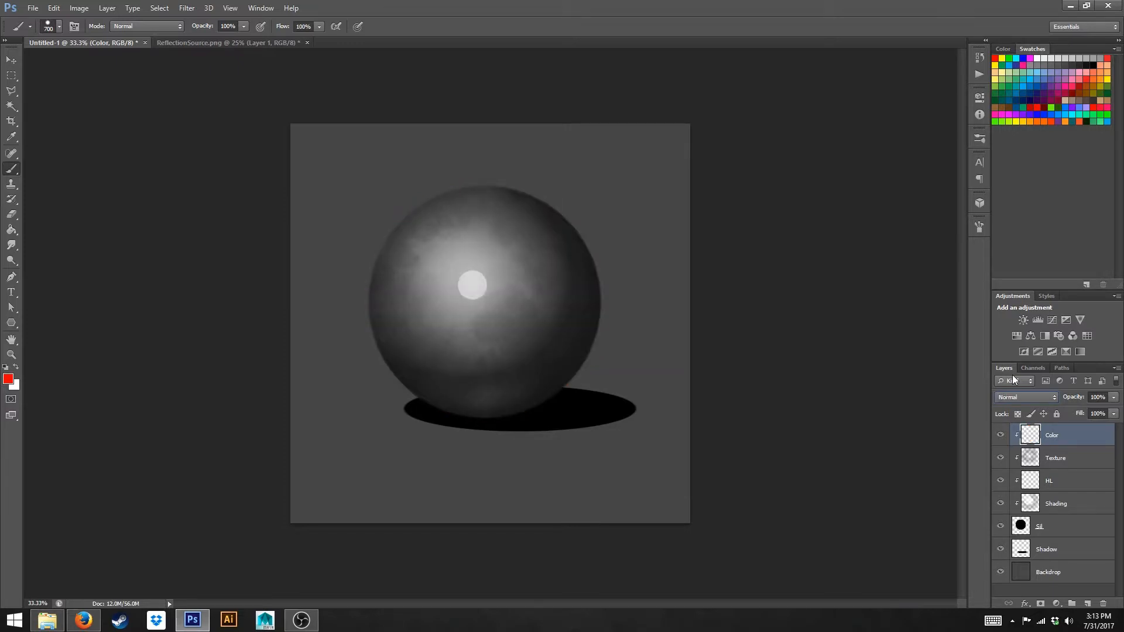
Step: Set the Color layer's blend mode to Color and paint the whole sphere red at 60% brush opacity
left_click(1019, 398)
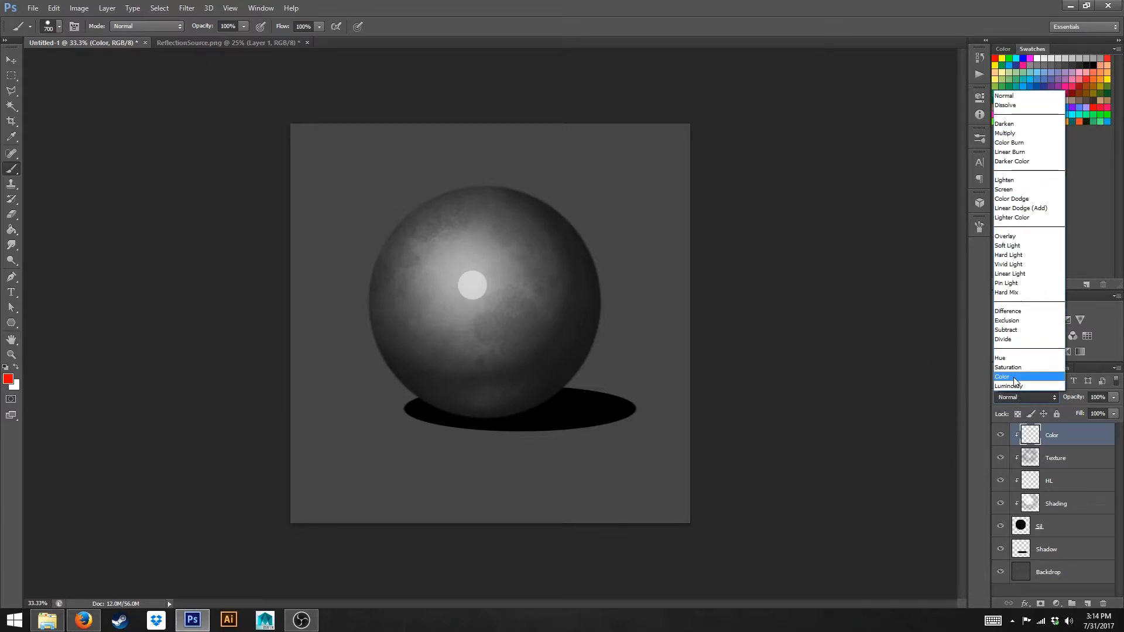
left_click(1015, 378)
left_click(244, 26)
left_click_drag(220, 40, 219, 40)
left_click(180, 212)
mouse_move(520, 188)
left_mouse_down()
mouse_move(322, 294)
mouse_move(577, 281)
mouse_move(467, 441)
left_mouse_up()
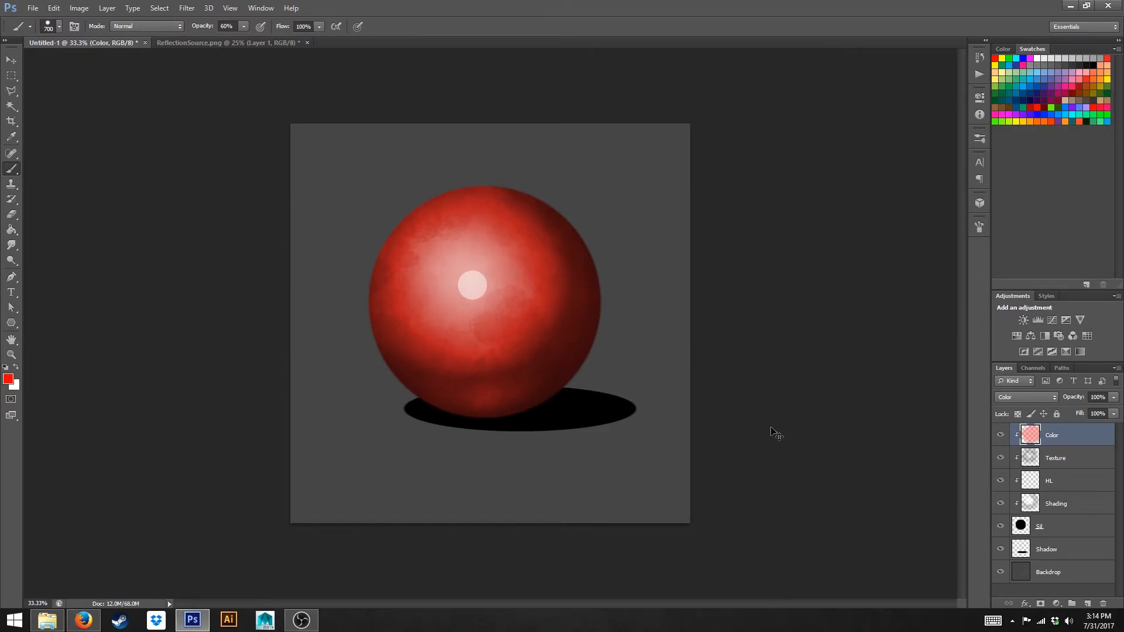
Step: Choose pale yellow as the foreground color, set the brush opacity to 12% and reduce its hardness to the minimum
key("ctrl+plus")
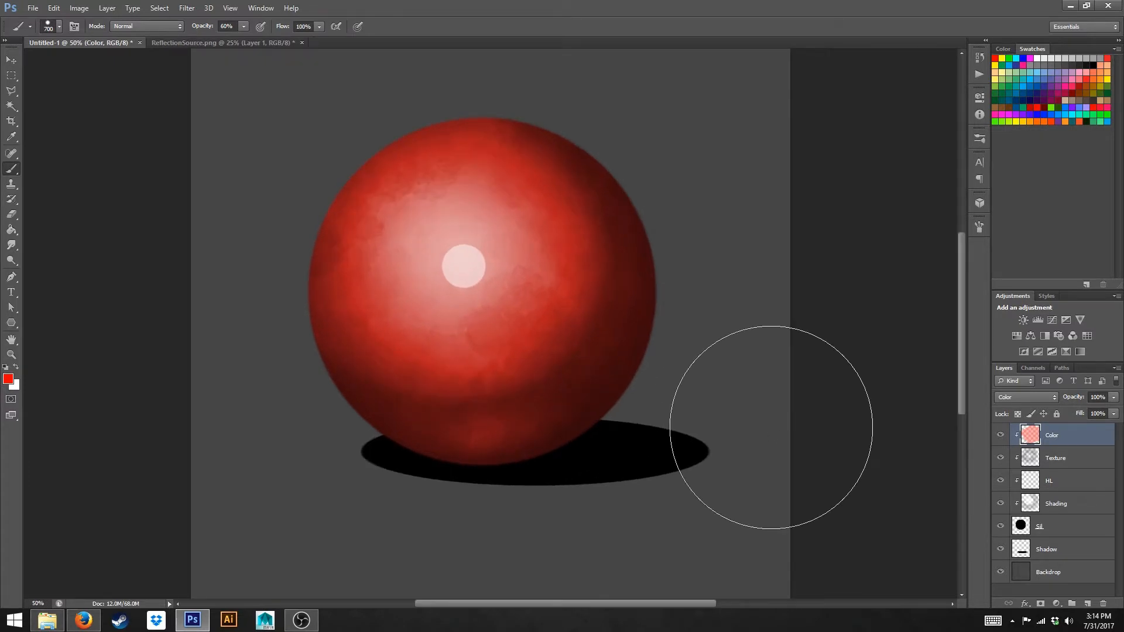
scroll(715, 382, "up", 2)
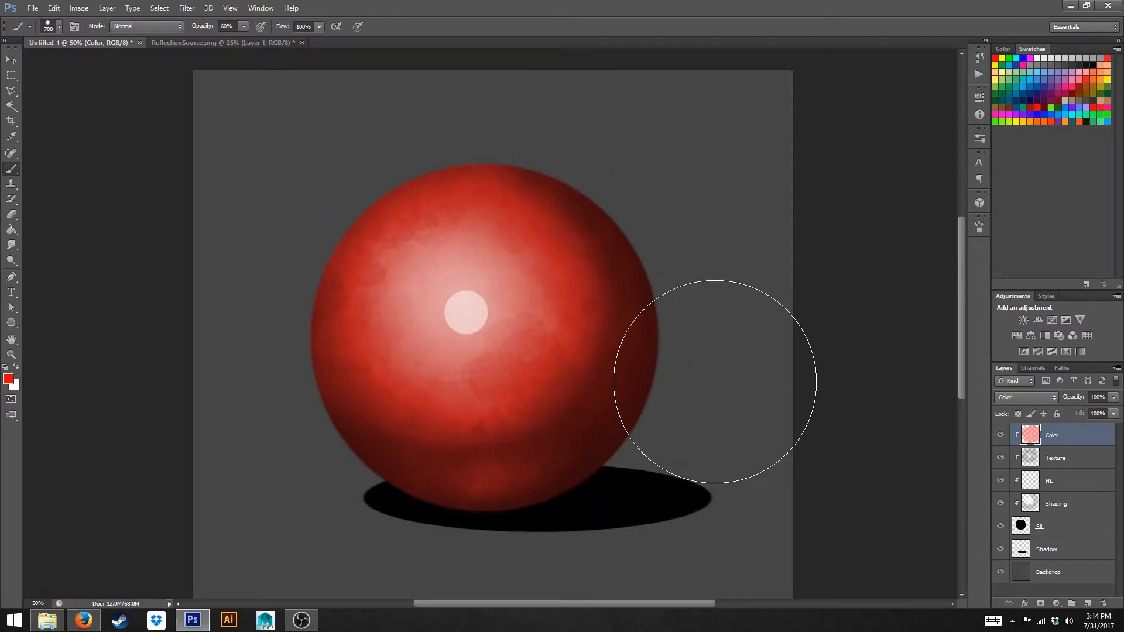
left_click(1005, 69)
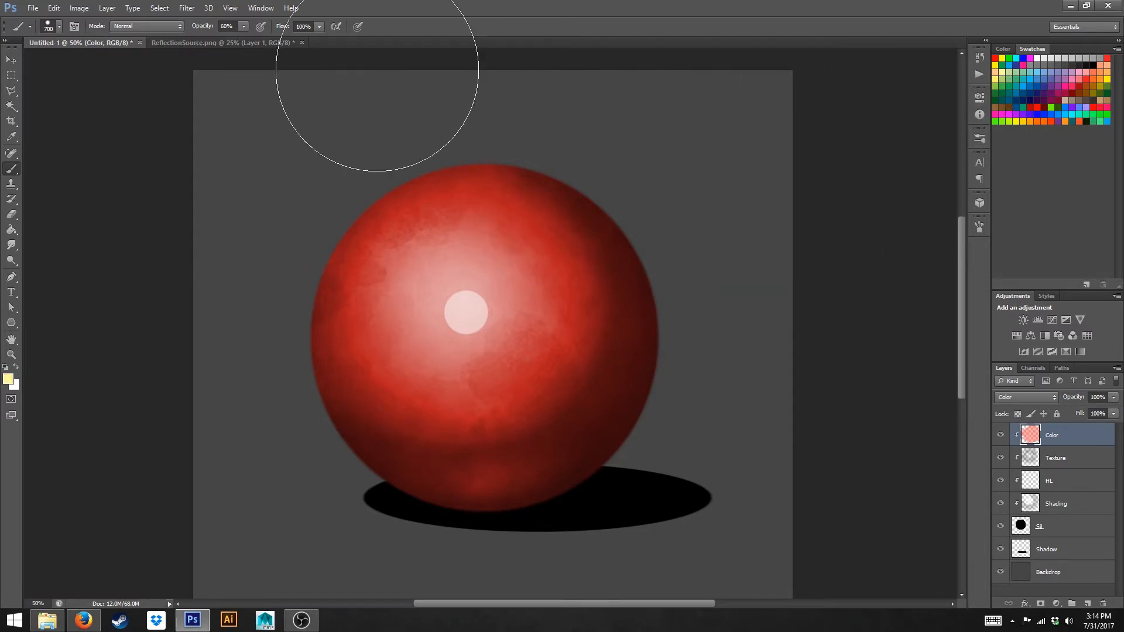
left_click(243, 29)
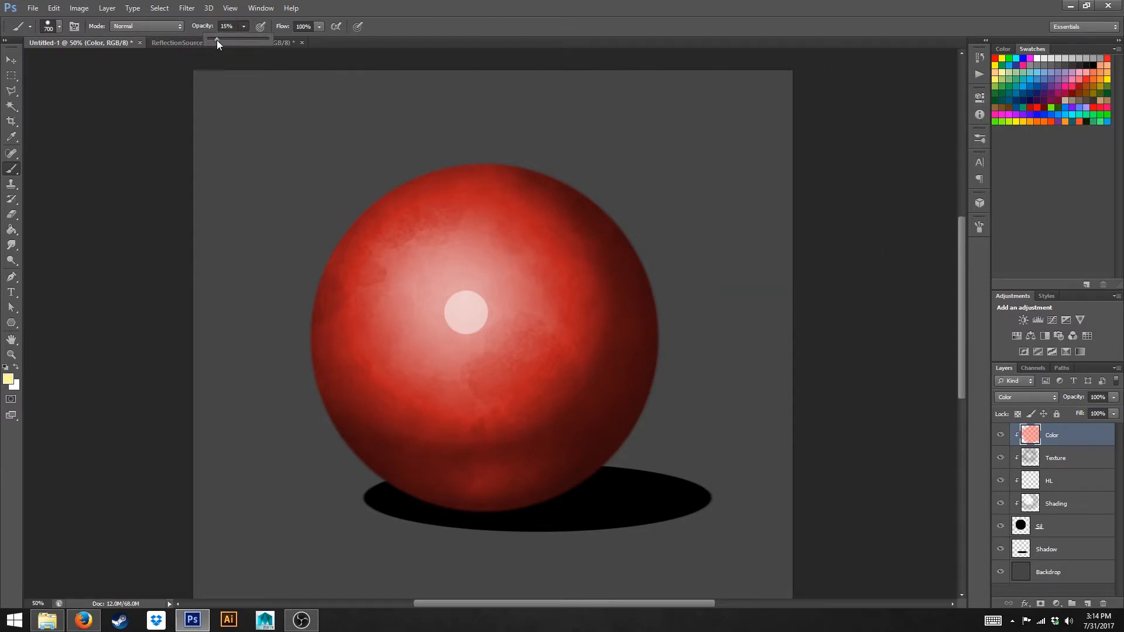
left_click(57, 32)
left_click_drag(130, 92, 3, 94)
left_click(155, 459)
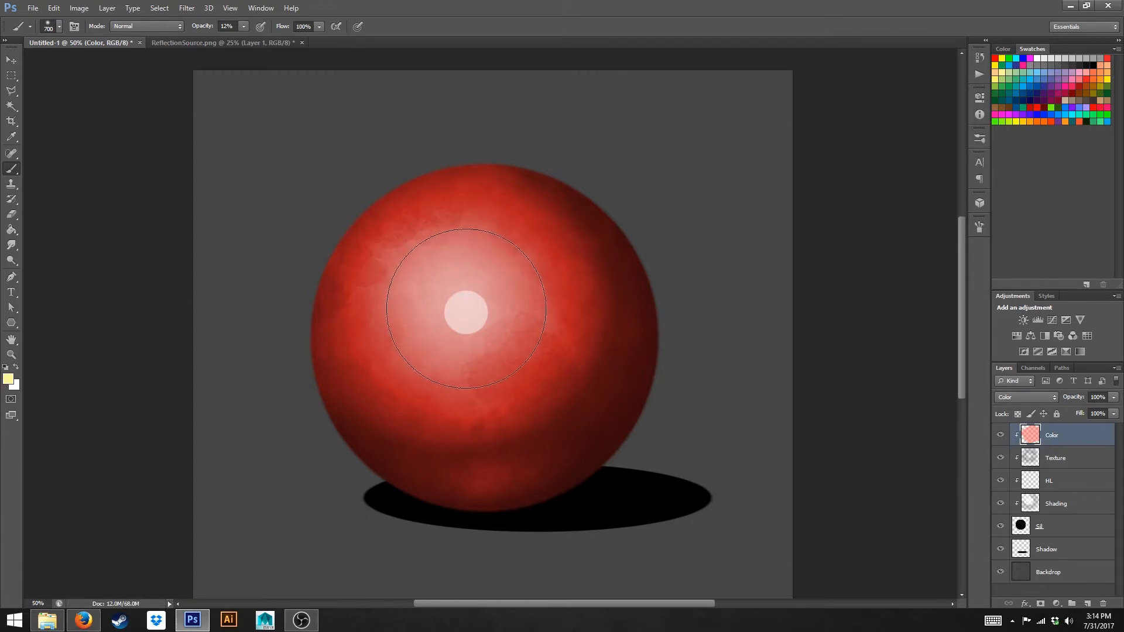
Step: Tint the lit area around the highlight pale yellow, shrinking the brush to 175 px for the highlight itself
key("bracketright")
key("bracketright")
key("bracketright")
key("bracketright")
key("bracketleft")
key("bracketleft")
key("bracketleft")
key("bracketleft")
key("bracketleft")
key("bracketleft")
key("bracketleft")
key("bracketleft")
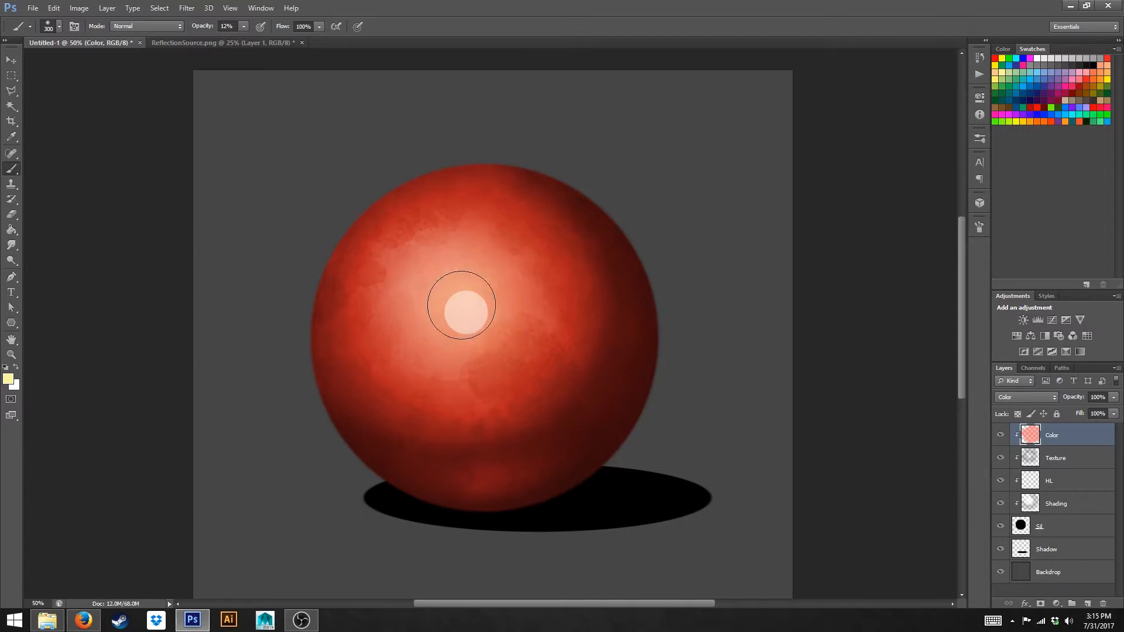
key("bracketleft")
left_click(466, 313)
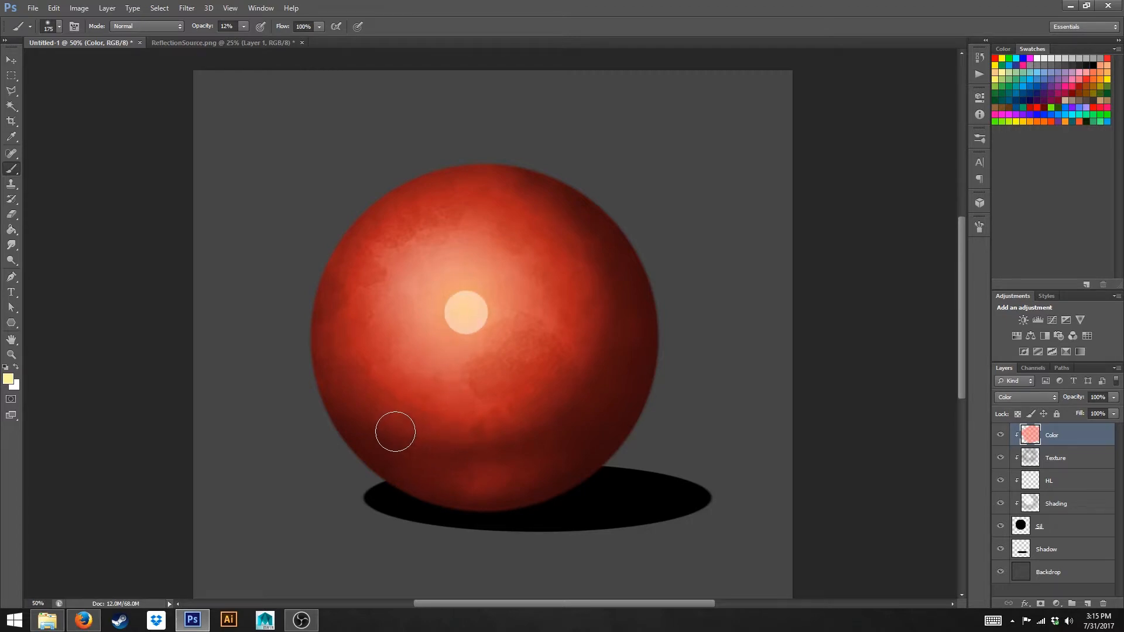
Step: Build up the pale yellow glow around the highlight with progressively larger brush sizes up to 800 px
key("bracketright")
key("bracketright")
key("bracketright")
key("bracketright")
key("bracketright")
key("bracketright")
mouse_move(465, 307)
left_mouse_down()
mouse_move(431, 296)
mouse_move(451, 293)
left_mouse_up()
key("bracketright")
key("bracketright")
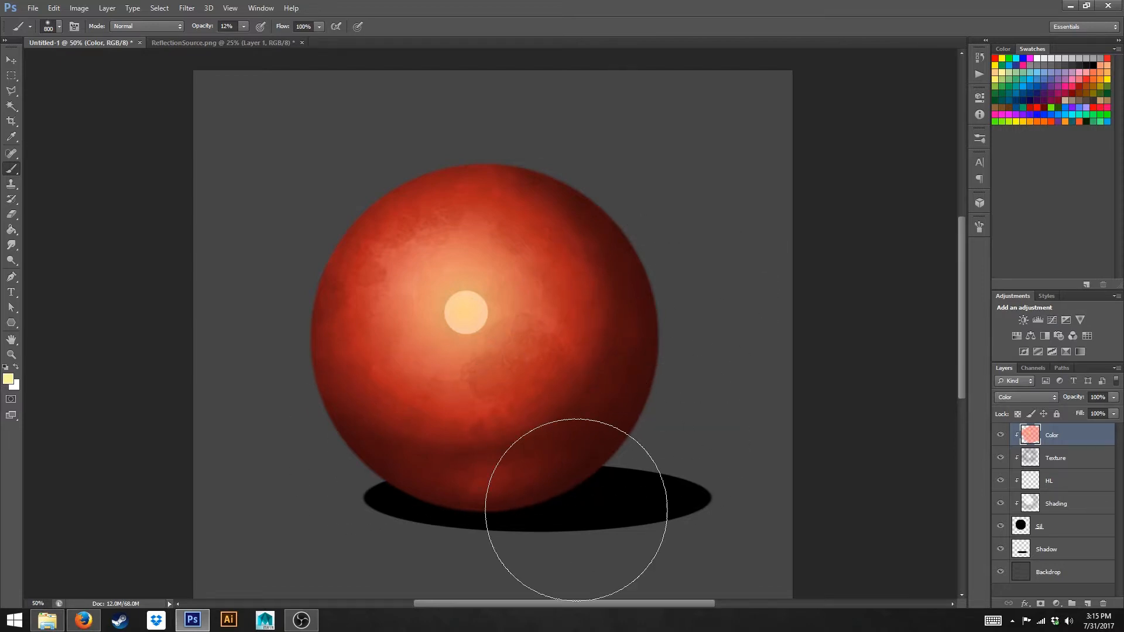
Step: Choose purple as the foreground color and tint the shaded right side and lower-left area of the sphere using a 500 px brush
left_click(1049, 87)
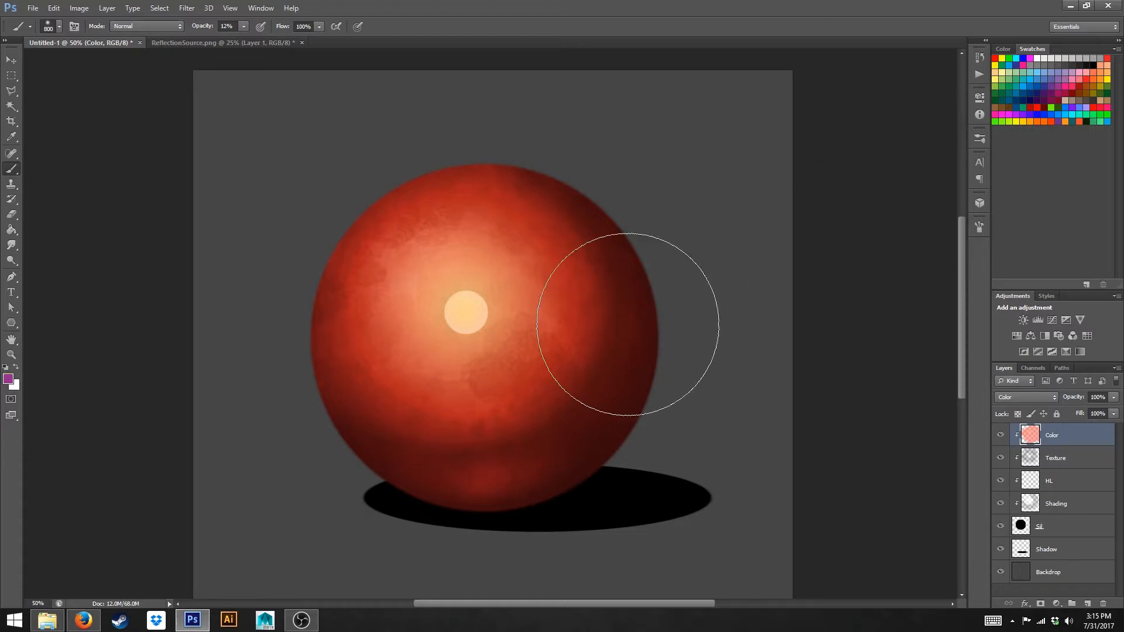
key("bracketleft")
key("bracketleft")
key("bracketleft")
key("bracketleft")
key("bracketleft")
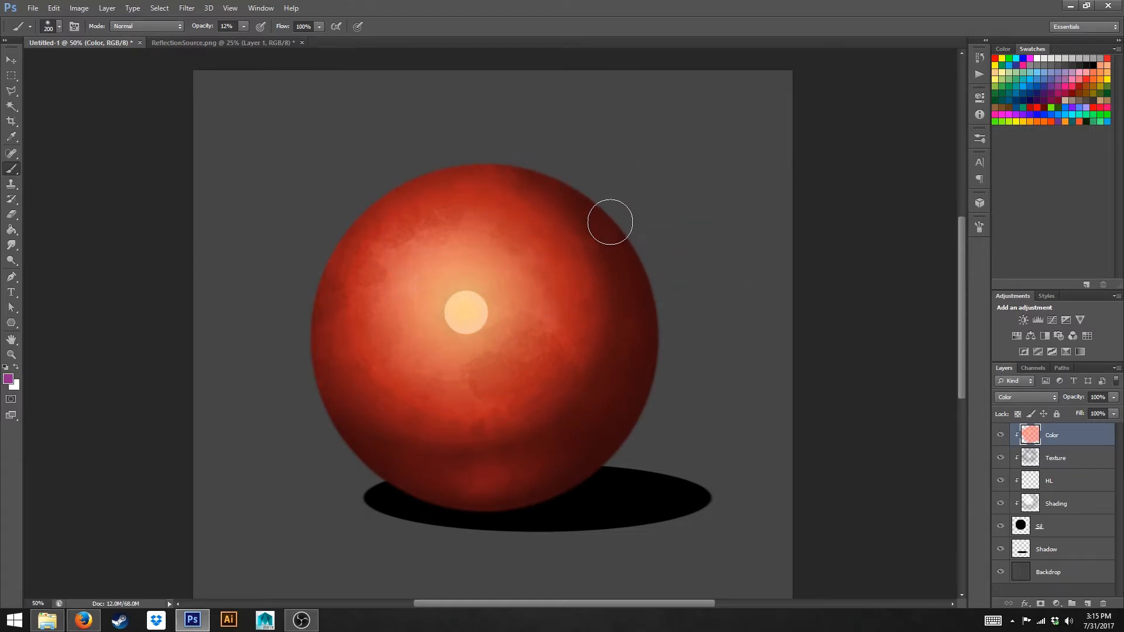
key("bracketright")
key("bracketright")
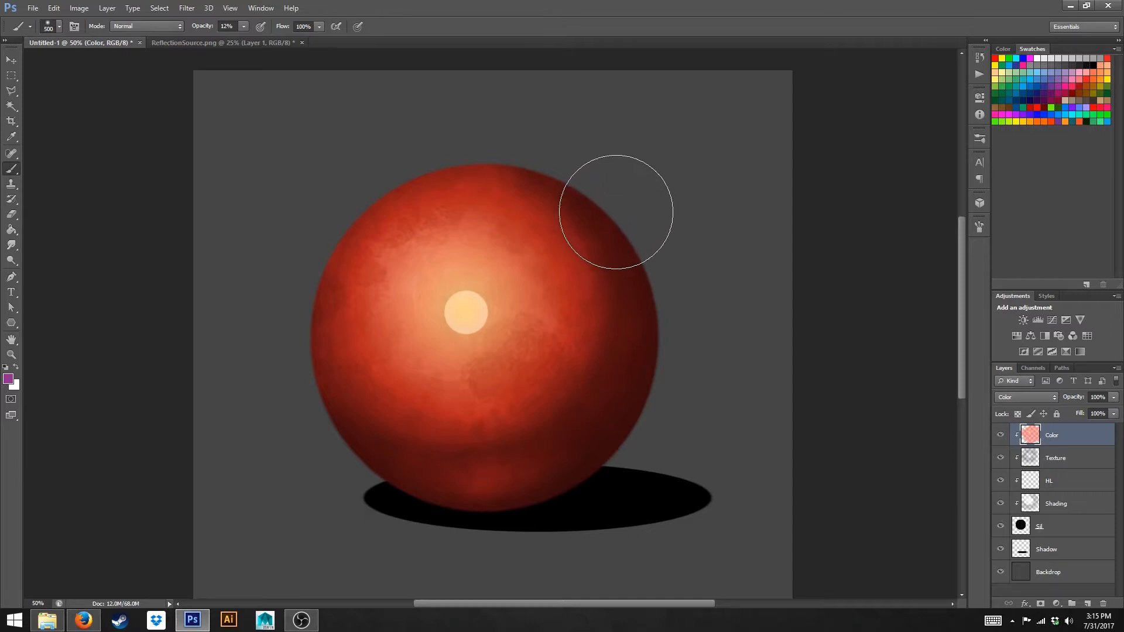
mouse_move(618, 203)
left_mouse_down()
mouse_move(654, 255)
mouse_move(658, 298)
mouse_move(602, 451)
mouse_move(660, 309)
mouse_move(642, 247)
mouse_move(610, 212)
mouse_move(645, 268)
mouse_move(633, 378)
mouse_move(599, 445)
mouse_move(637, 313)
mouse_move(429, 436)
mouse_move(375, 490)
mouse_move(392, 490)
mouse_move(353, 470)
mouse_move(296, 409)
mouse_move(403, 478)
mouse_move(318, 416)
mouse_move(374, 455)
mouse_move(404, 457)
left_mouse_up()
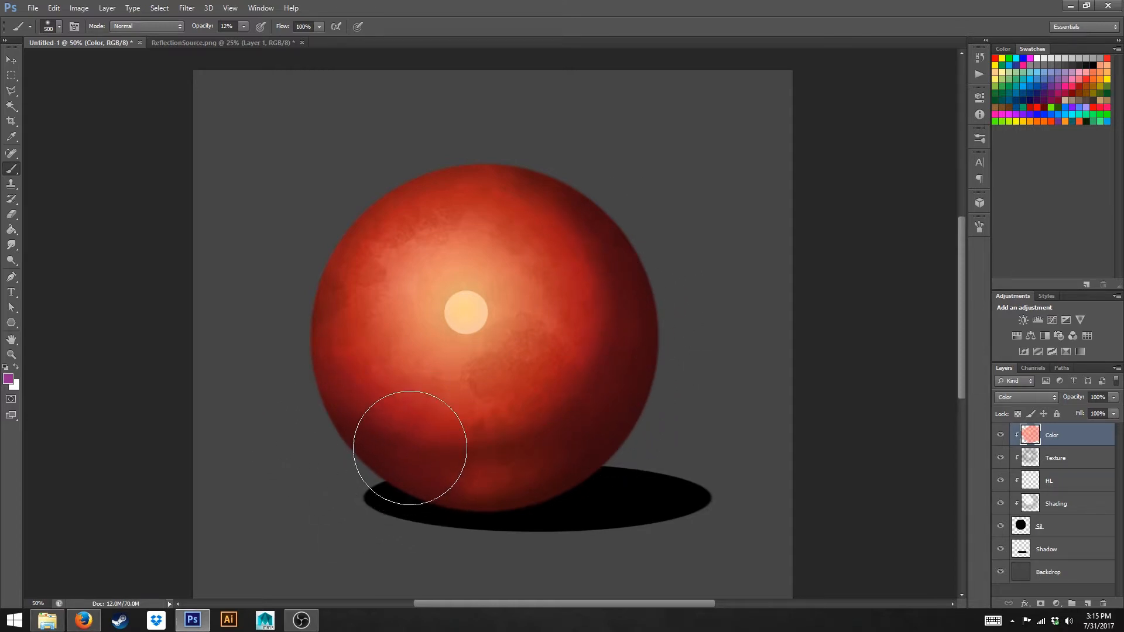
Step: Deepen the purple tint along the sphere's right and lower-left edges with a 300 px brush, reducing the brush to 175 px
key("bracketleft")
key("bracketleft")
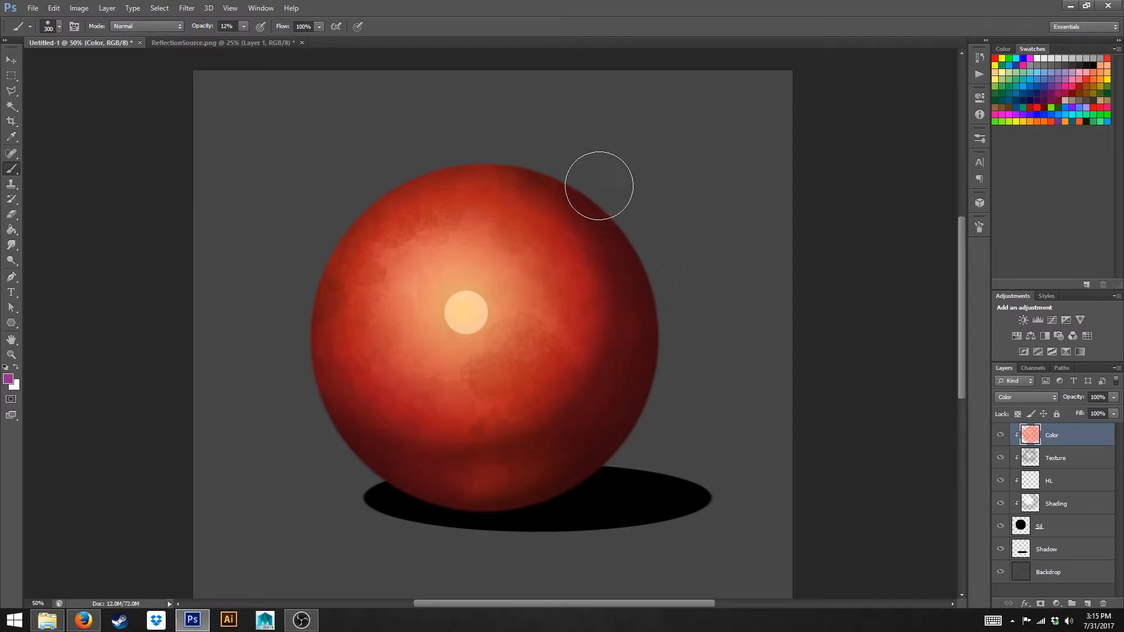
mouse_move(648, 349)
left_mouse_down()
mouse_move(597, 462)
mouse_move(635, 406)
mouse_move(569, 501)
mouse_move(610, 479)
mouse_move(660, 328)
mouse_move(622, 211)
mouse_move(661, 348)
left_mouse_up()
mouse_move(285, 405)
left_mouse_down()
mouse_move(296, 398)
mouse_move(399, 499)
mouse_move(323, 452)
mouse_move(322, 484)
mouse_move(421, 560)
mouse_move(326, 457)
mouse_move(401, 474)
left_mouse_up()
key("bracketleft")
key("bracketleft")
key("bracketleft")
Step: Colorize the Shadow layer dark blue with Hue/Saturation, using hue 215, saturation 33 and a slightly raised lightness
left_click(1060, 554)
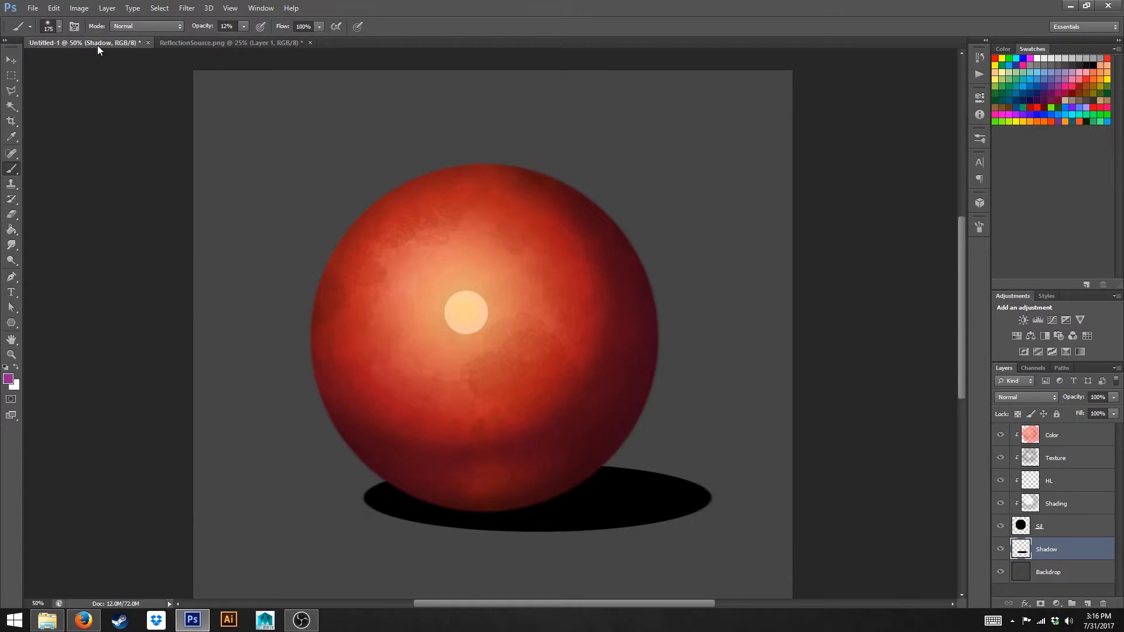
left_click(81, 9)
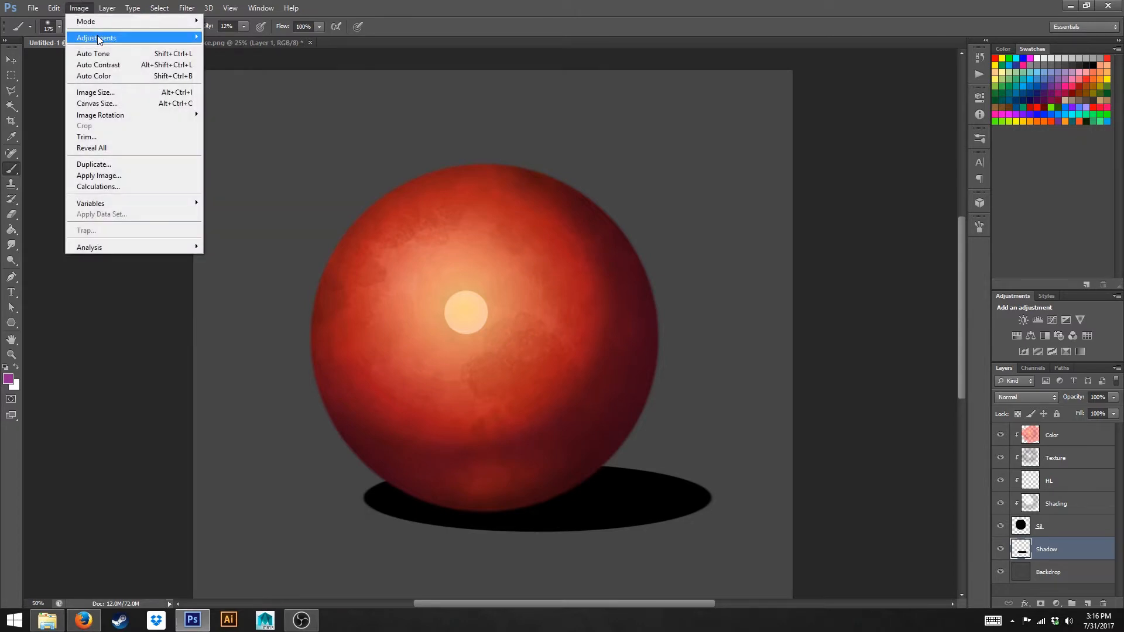
mouse_move(117, 37)
left_click(257, 98)
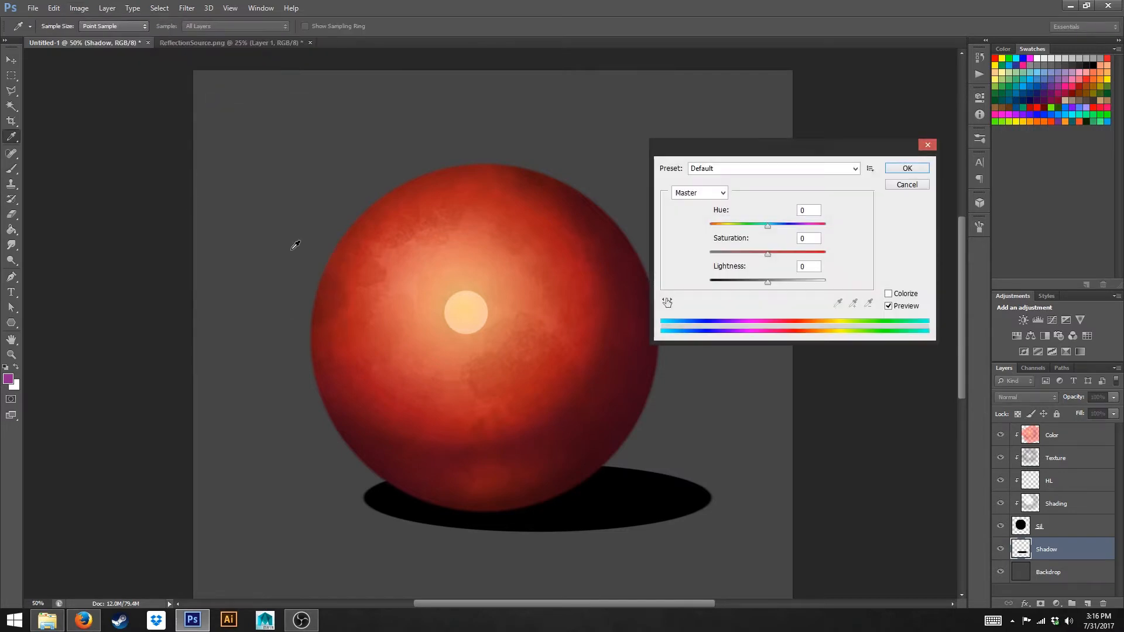
left_click(889, 293)
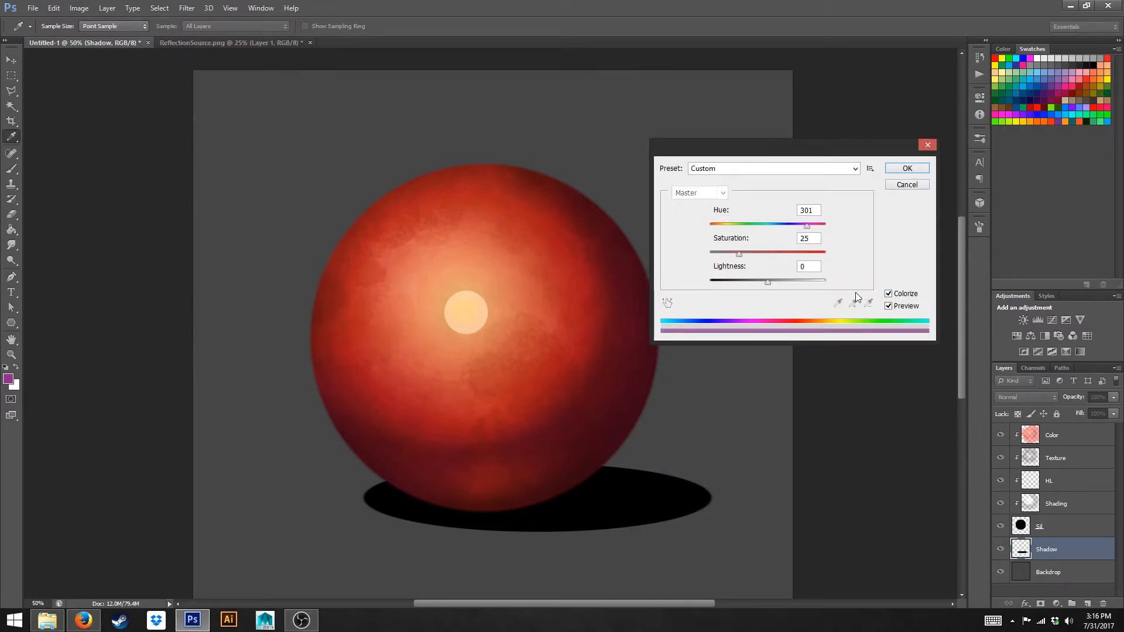
left_click_drag(768, 283, 773, 284)
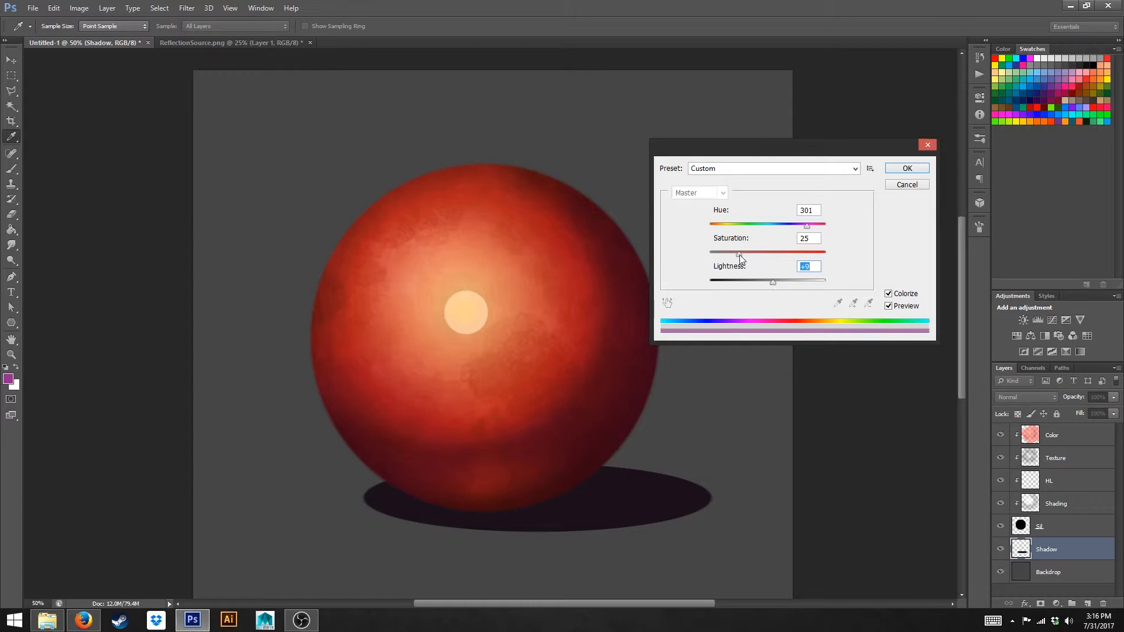
left_click_drag(807, 226, 791, 228)
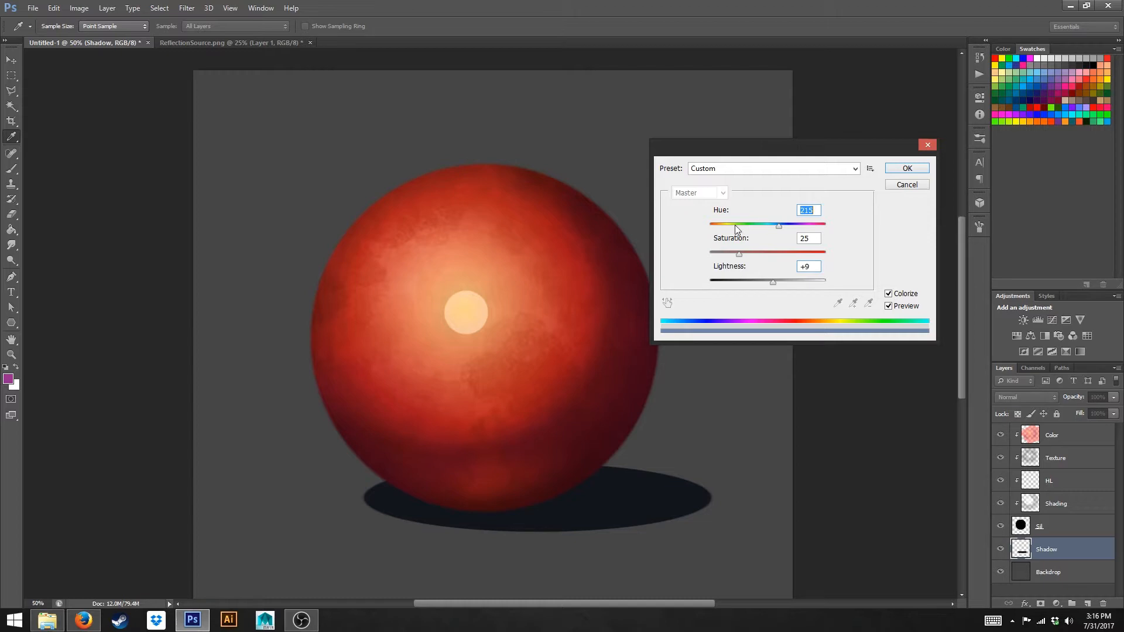
left_click_drag(739, 254, 748, 257)
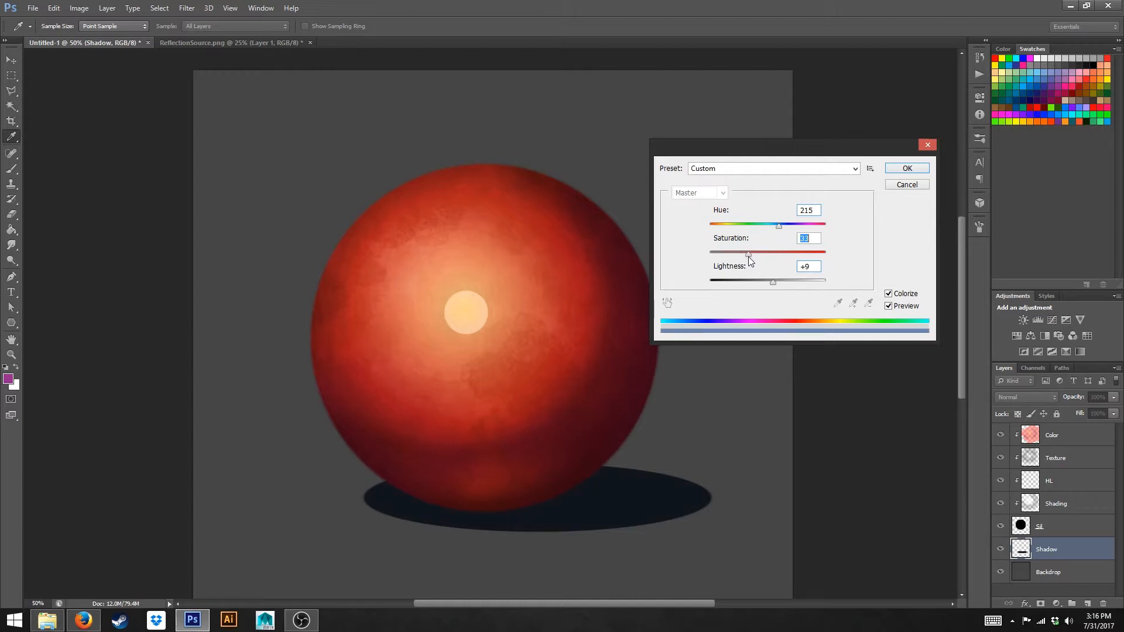
left_click(773, 283)
left_click_drag(773, 283, 772, 283)
left_click(891, 172)
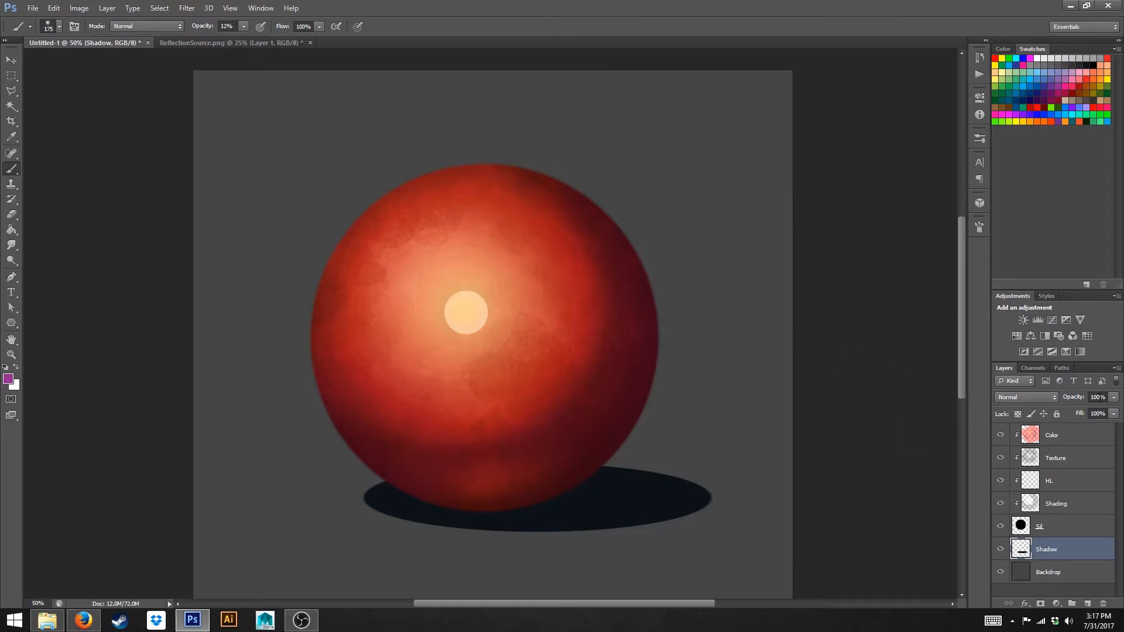
Step: Lower the Shadow layer's opacity to 84%
left_click(1114, 397)
left_click_drag(1113, 412, 1104, 414)
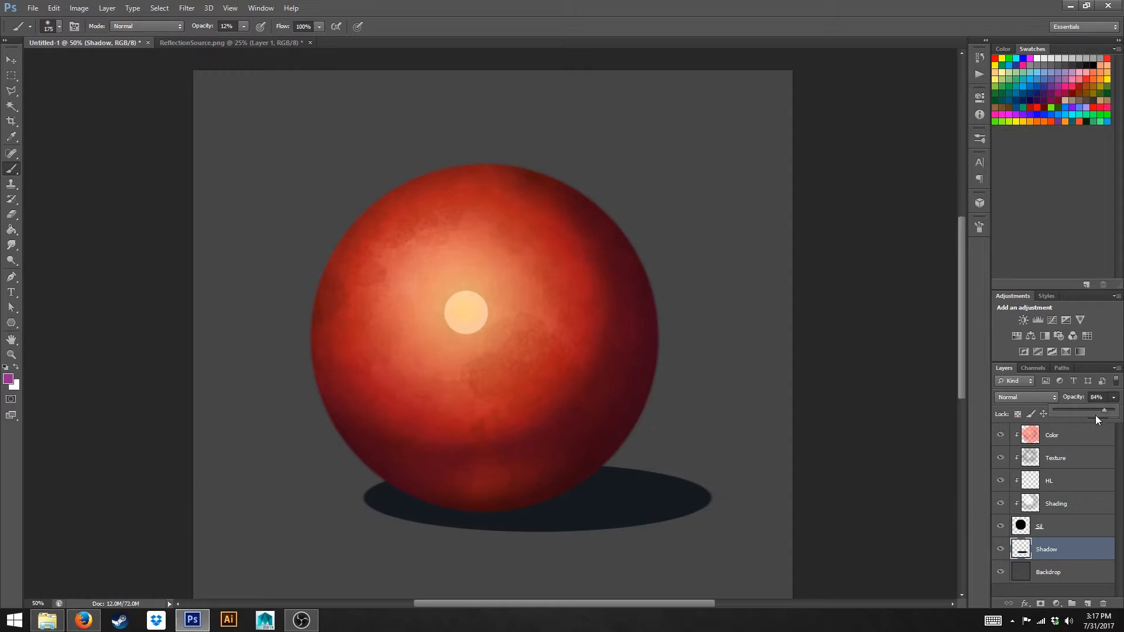
left_click(923, 496)
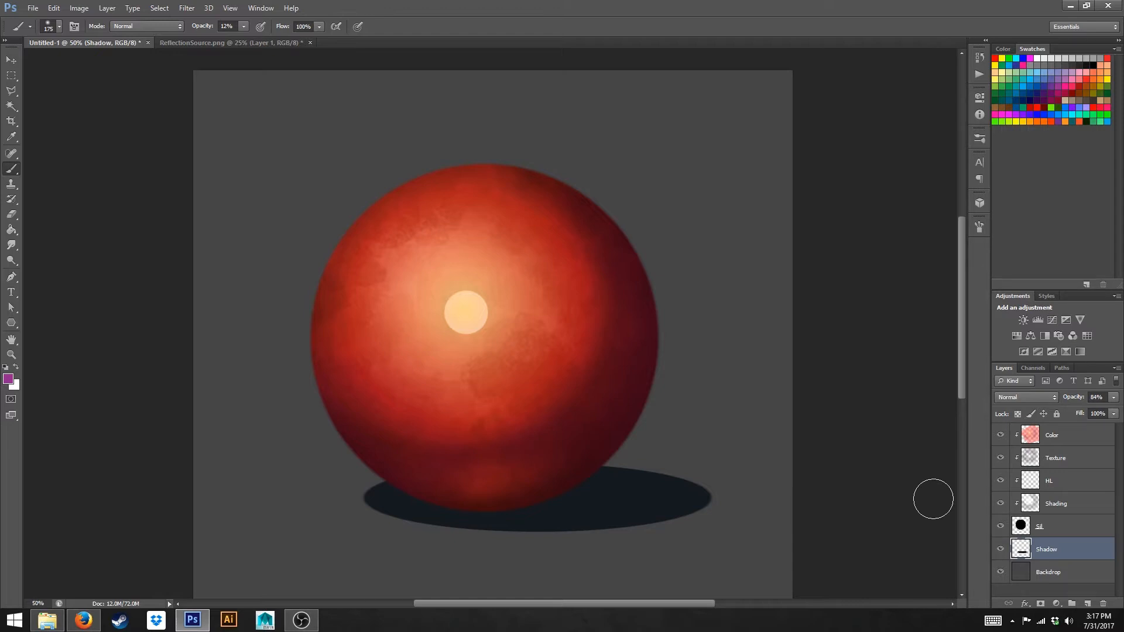
Step: Add a layer above Color, clip it to the layers below and name it Reflection1
left_click(1063, 437)
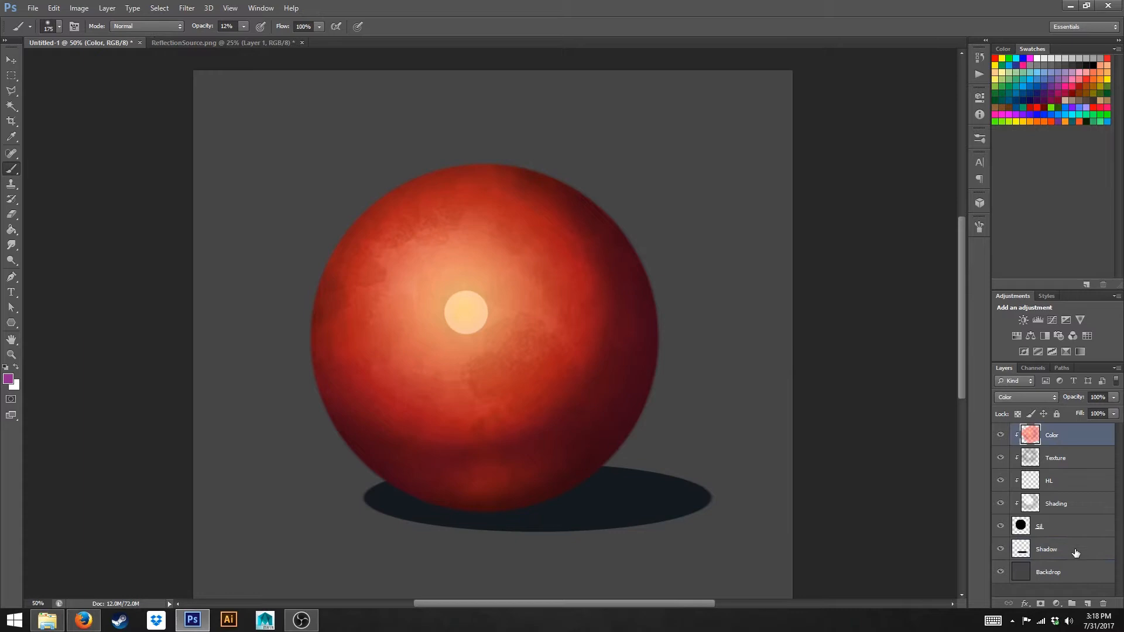
left_click(1087, 604)
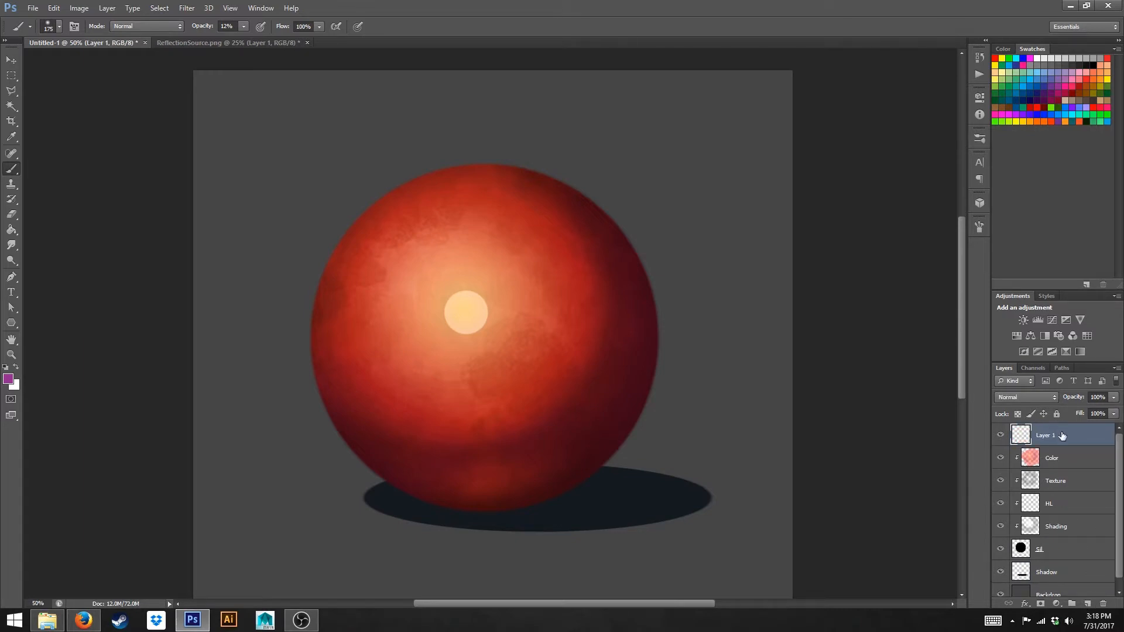
right_click(1062, 434)
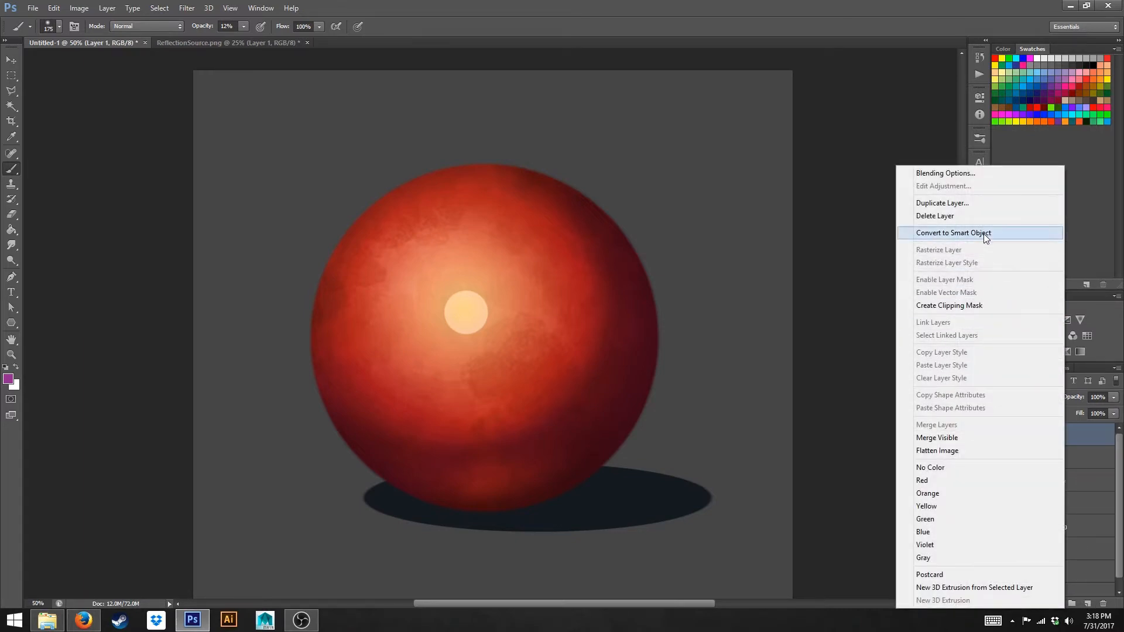
left_click(962, 306)
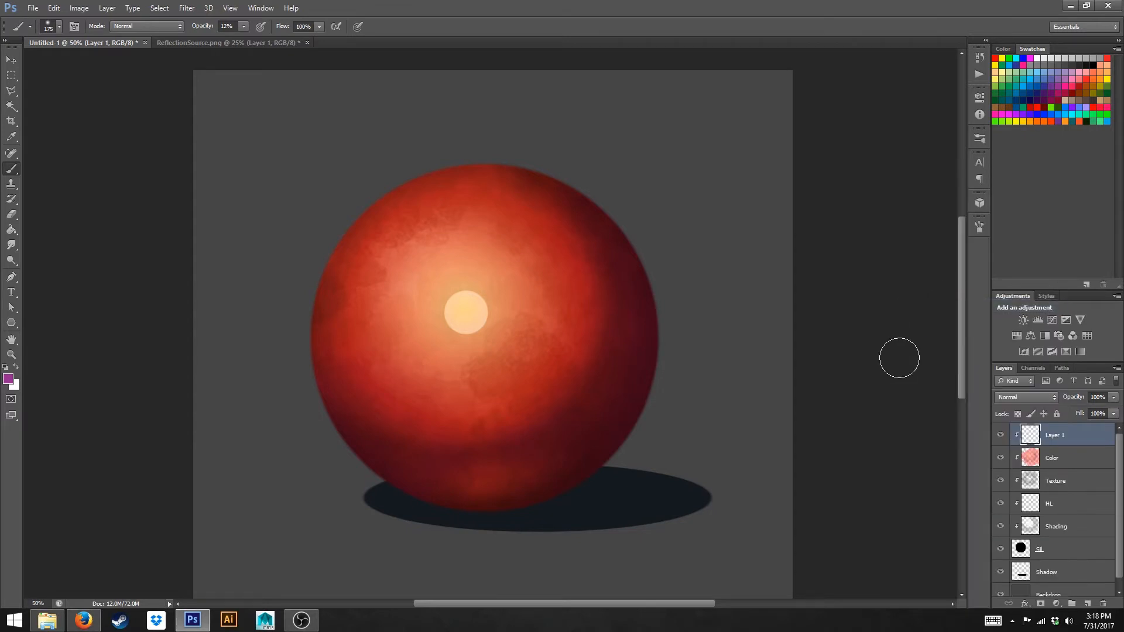
double_click(1055, 435)
type("Reflection1")
key("Return")
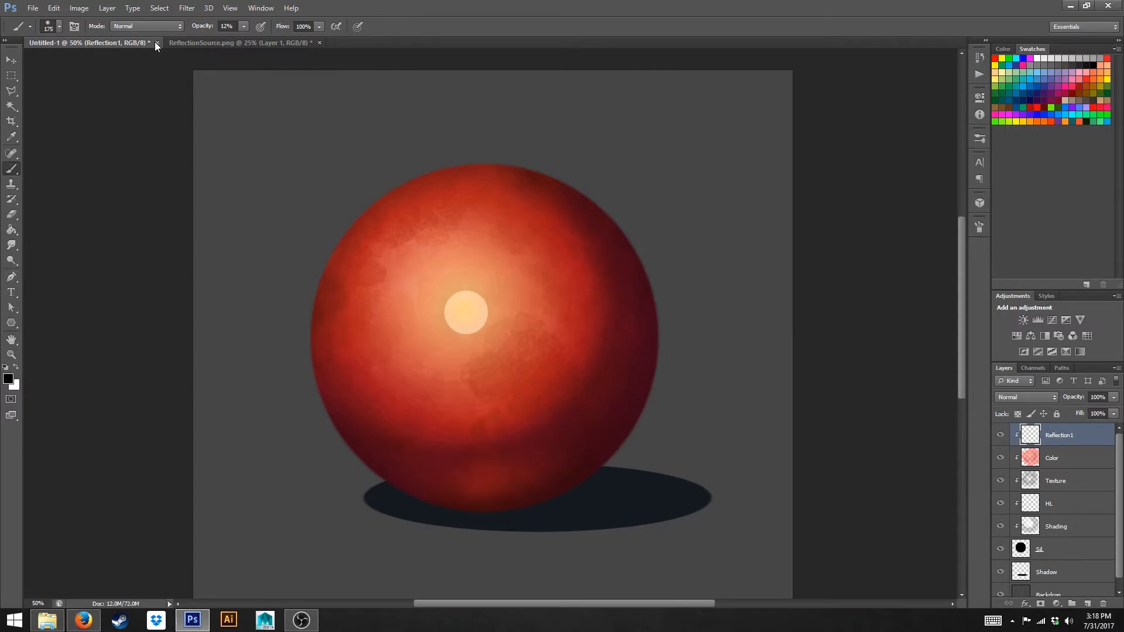
Step: Set up a black brush with 100% opacity, nearly full hardness and a size of 45 px
left_click(244, 26)
left_click_drag(259, 39, 300, 39)
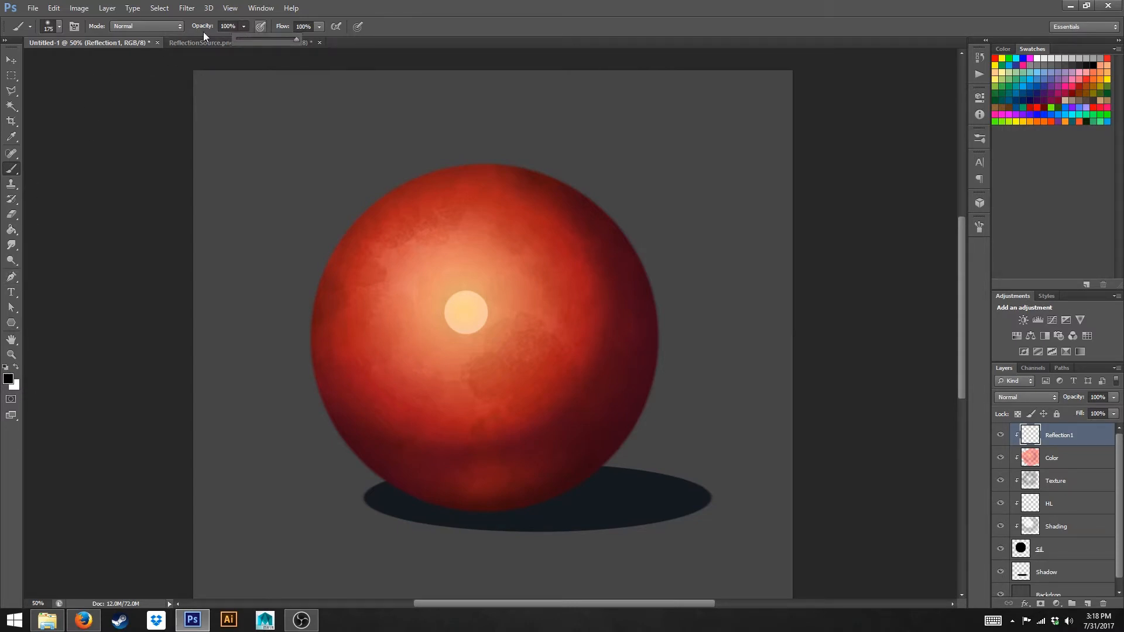
left_click(59, 26)
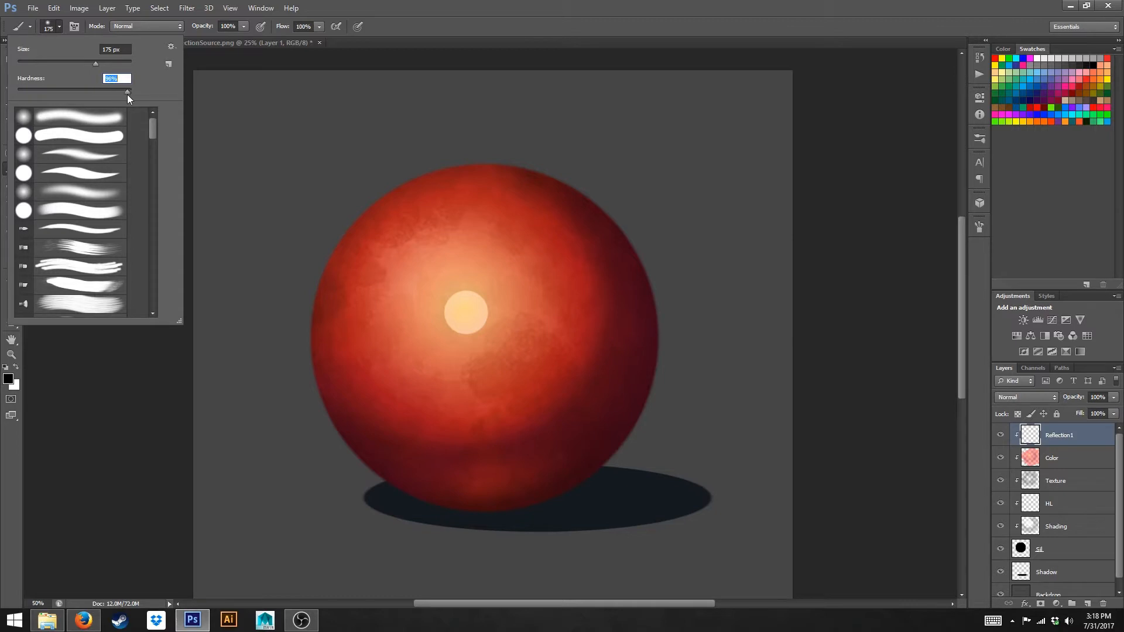
left_click(114, 437)
key("bracketleft")
key("bracketleft")
key("bracketleft")
key("bracketleft")
key("bracketleft")
key("bracketleft")
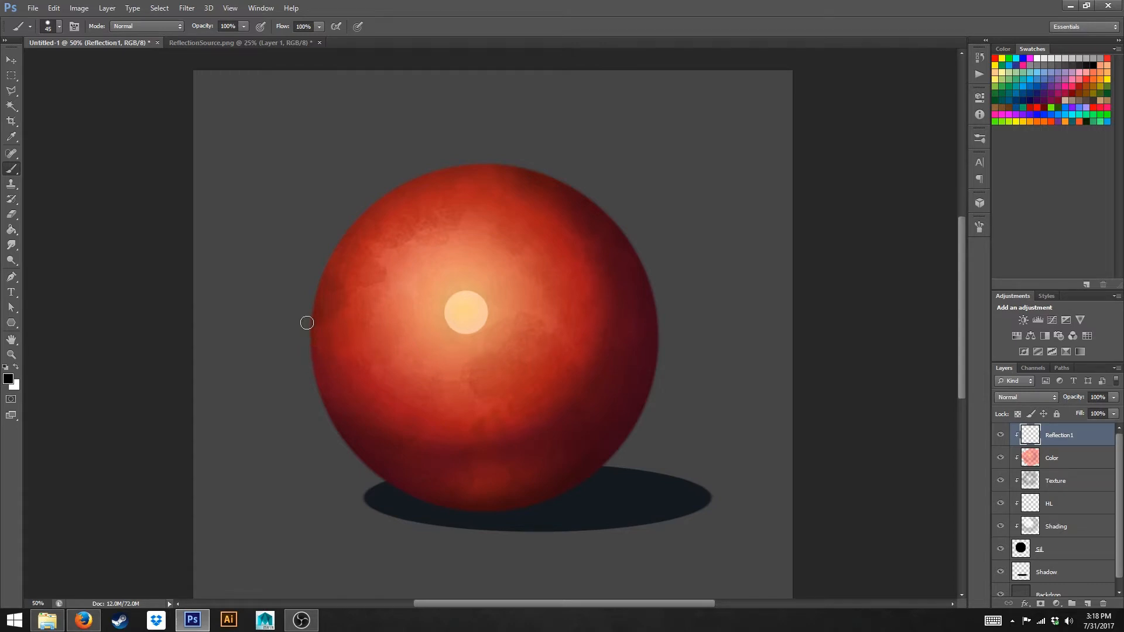
Step: Paint a black reflection shape on Reflection1: a horizontal band across the sphere with curves branching up and down, filled solid toward both side edges
left_click_drag(306, 364, 710, 378)
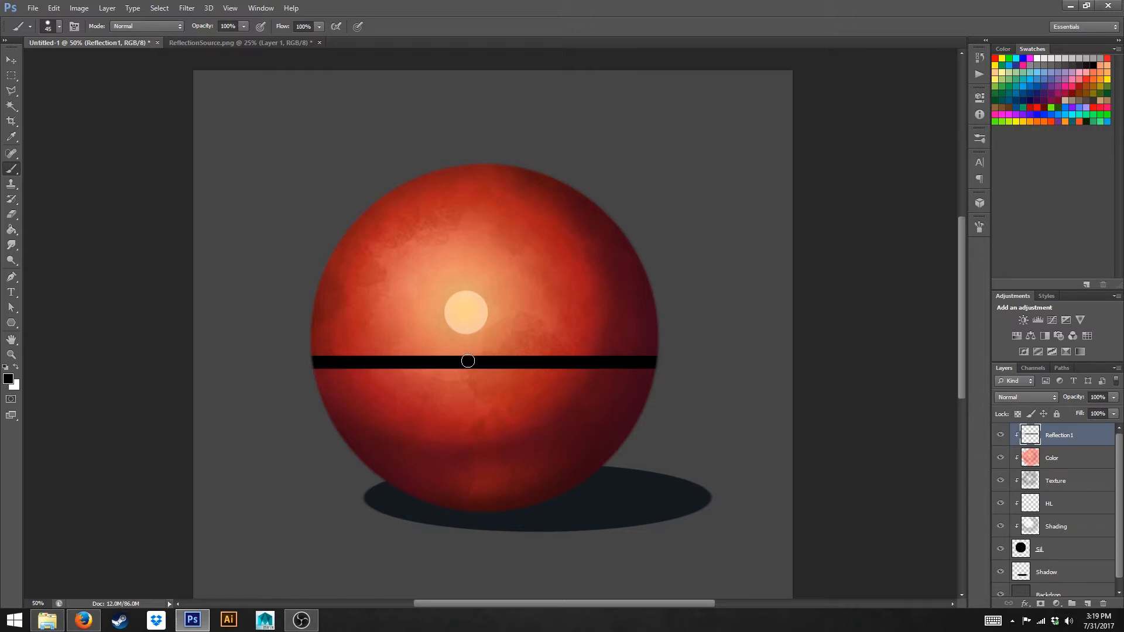
mouse_move(461, 362)
left_mouse_down()
mouse_move(381, 341)
mouse_move(340, 303)
mouse_move(332, 270)
mouse_move(346, 228)
mouse_move(389, 194)
left_mouse_up()
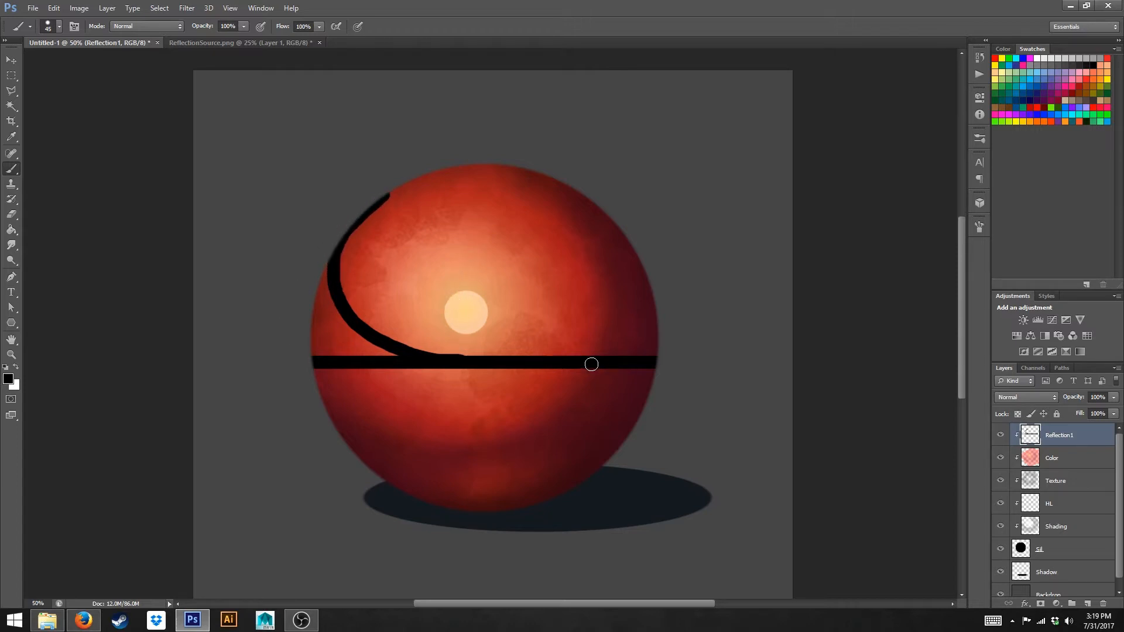
mouse_move(551, 362)
left_mouse_down()
mouse_move(605, 339)
mouse_move(627, 313)
mouse_move(632, 247)
left_mouse_up()
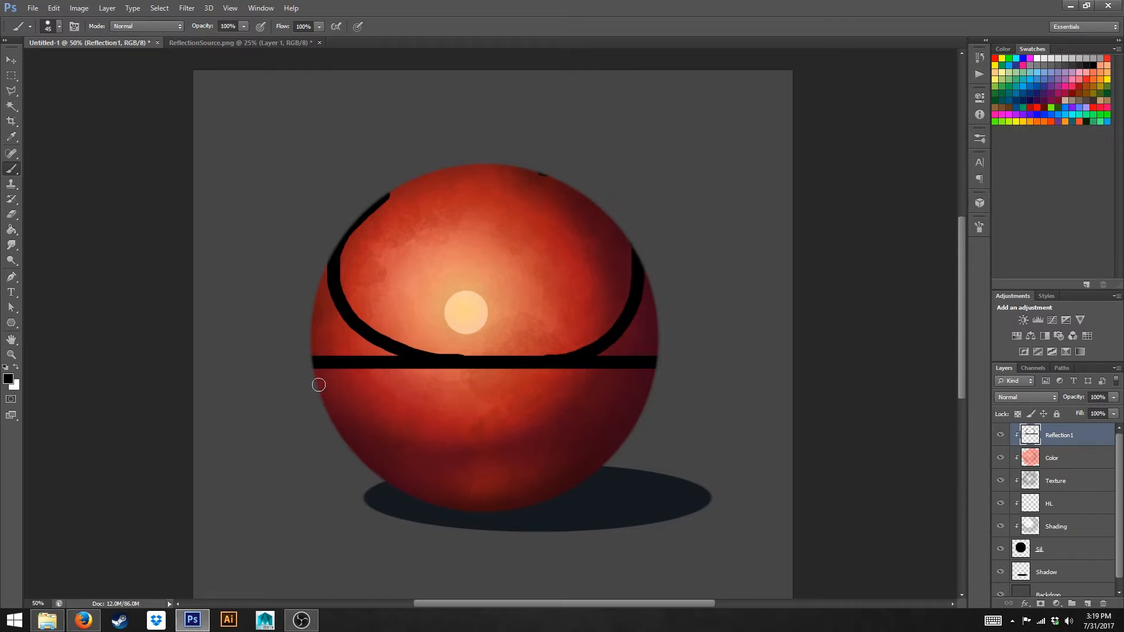
mouse_move(452, 362)
left_mouse_down()
mouse_move(394, 379)
mouse_move(374, 405)
mouse_move(365, 440)
mouse_move(377, 475)
left_mouse_up()
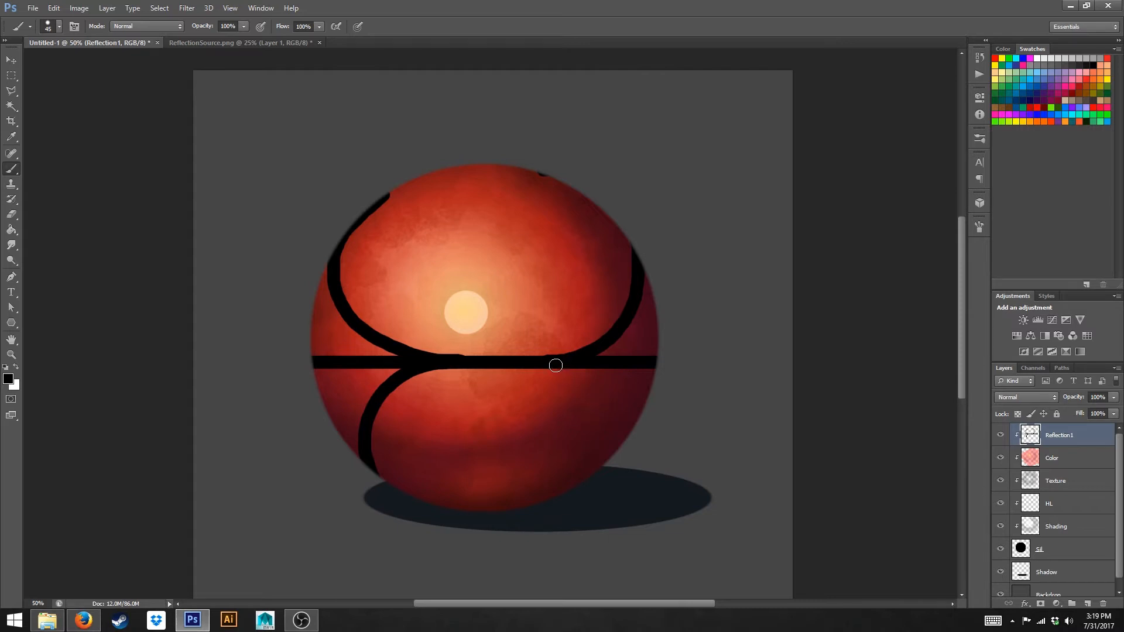
mouse_move(551, 363)
left_mouse_down()
mouse_move(600, 386)
mouse_move(612, 411)
mouse_move(613, 446)
mouse_move(594, 476)
left_mouse_up()
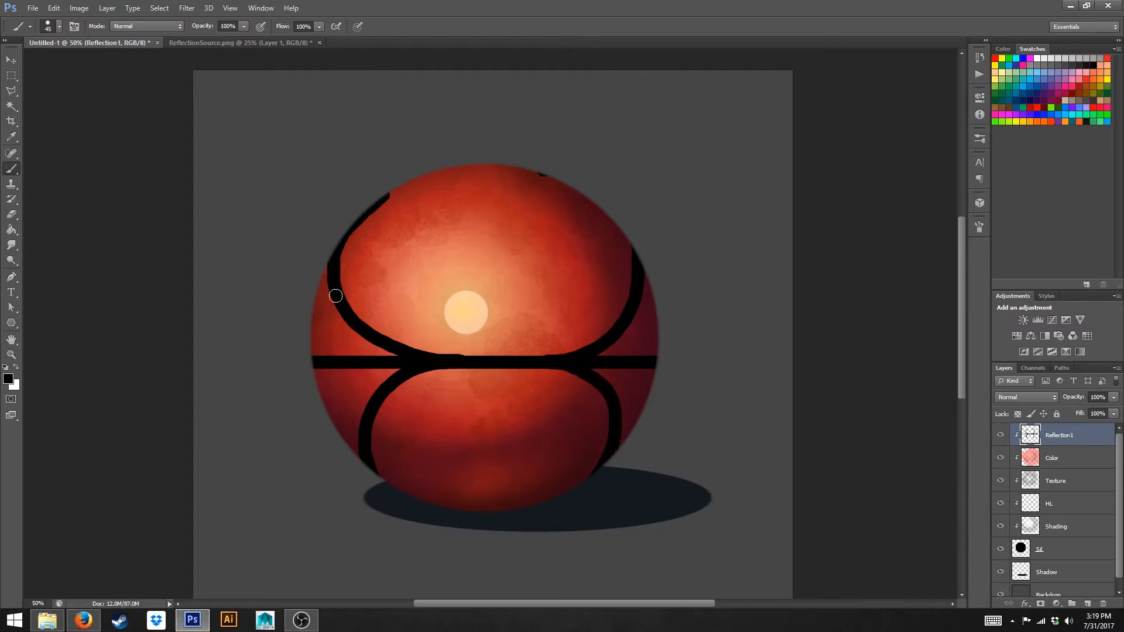
mouse_move(329, 254)
left_mouse_down()
mouse_move(326, 408)
mouse_move(336, 316)
mouse_move(367, 356)
mouse_move(399, 353)
mouse_move(405, 365)
mouse_move(390, 377)
mouse_move(371, 363)
mouse_move(314, 362)
mouse_move(358, 382)
mouse_move(361, 431)
left_mouse_up()
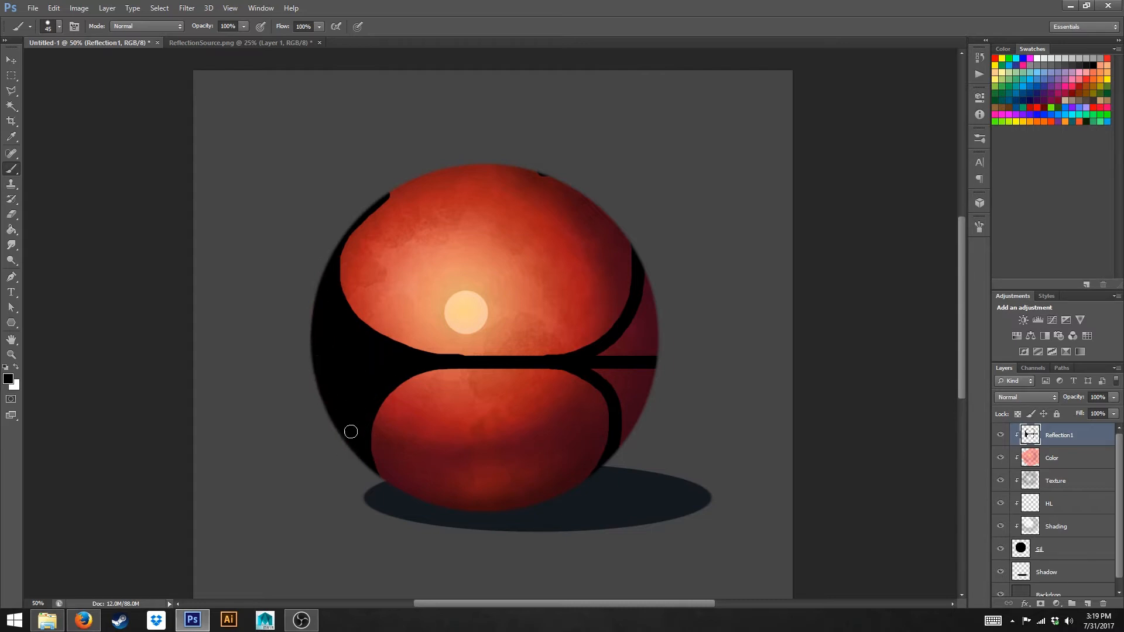
mouse_move(607, 357)
left_mouse_down()
mouse_move(654, 290)
mouse_move(640, 334)
mouse_move(640, 343)
mouse_move(663, 313)
mouse_move(653, 344)
mouse_move(639, 335)
mouse_move(606, 367)
mouse_move(632, 413)
mouse_move(656, 369)
left_mouse_up()
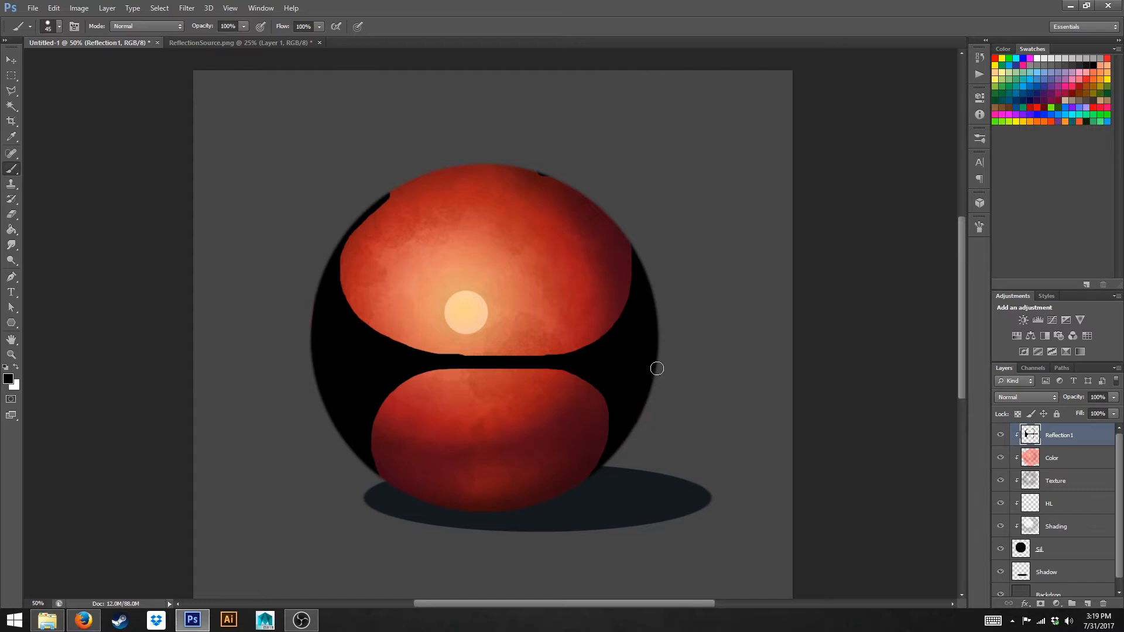
Step: Erase the stray black marks along the sphere's upper edge with an 80 px eraser
left_click(12, 215)
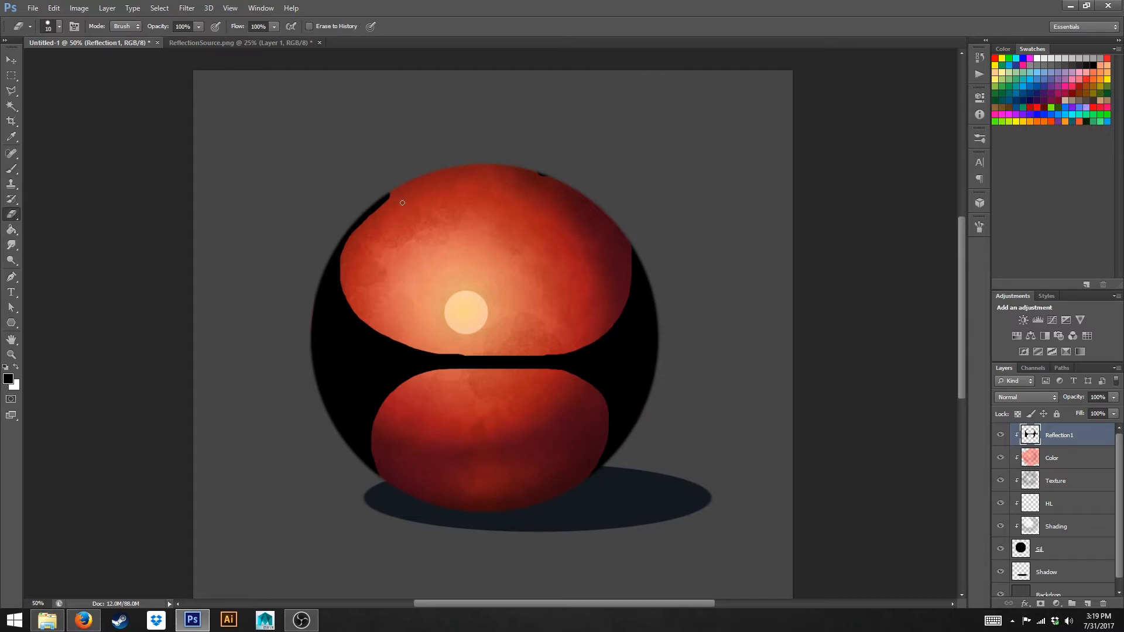
key("bracketright")
key("bracketright")
key("bracketright")
key("bracketright")
key("bracketright")
key("bracketright")
key("bracketright")
left_click_drag(370, 222, 416, 185)
left_click(545, 172)
Step: Erase along the lower edge of the upper red area with a 20 px eraser, reshaping the black band into a rounded curve
key("ctrl+minus")
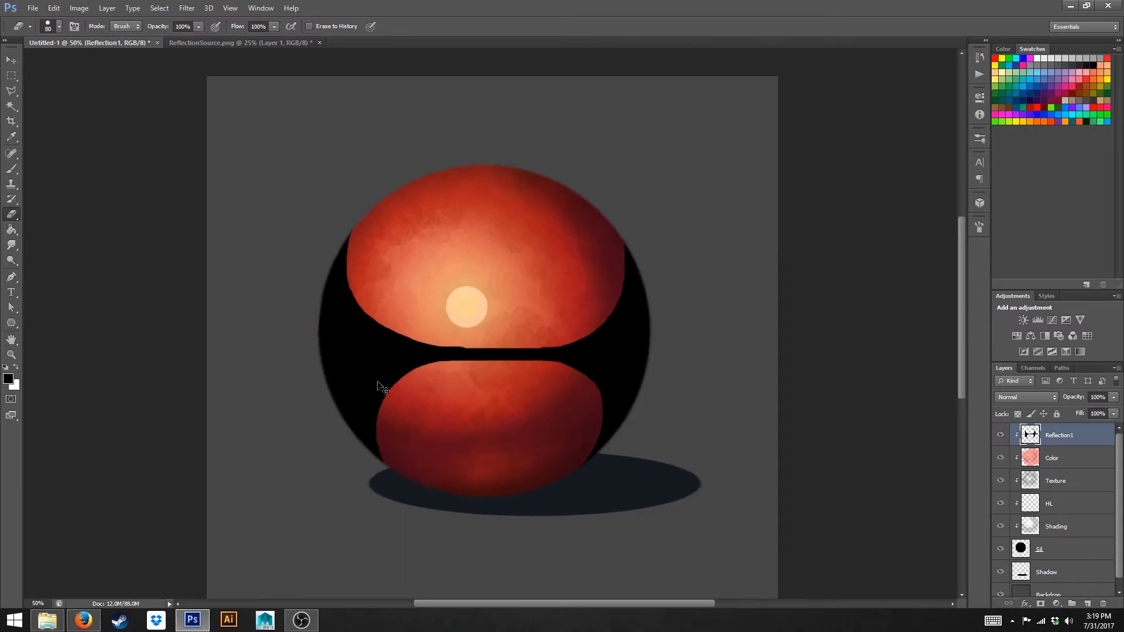
key("ctrl+plus")
key("ctrl+plus")
key("ctrl+plus")
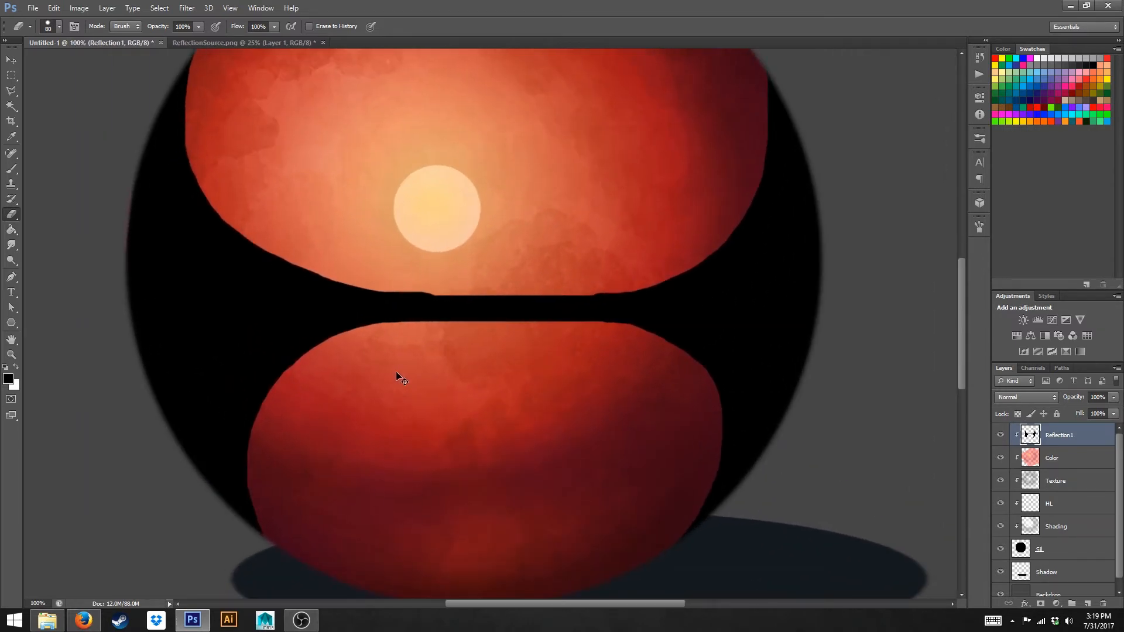
left_click_drag(450, 190, 562, 274)
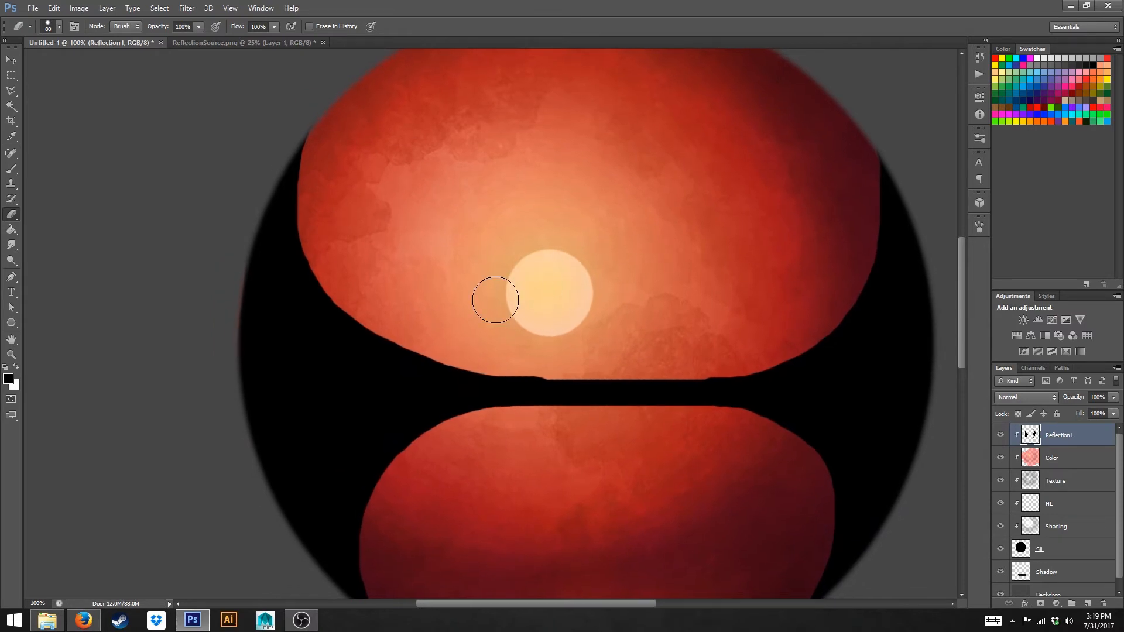
key("bracketleft")
key("bracketleft")
key("bracketleft")
mouse_move(302, 197)
left_mouse_down()
mouse_move(312, 275)
mouse_move(371, 339)
mouse_move(497, 378)
mouse_move(649, 382)
left_mouse_up()
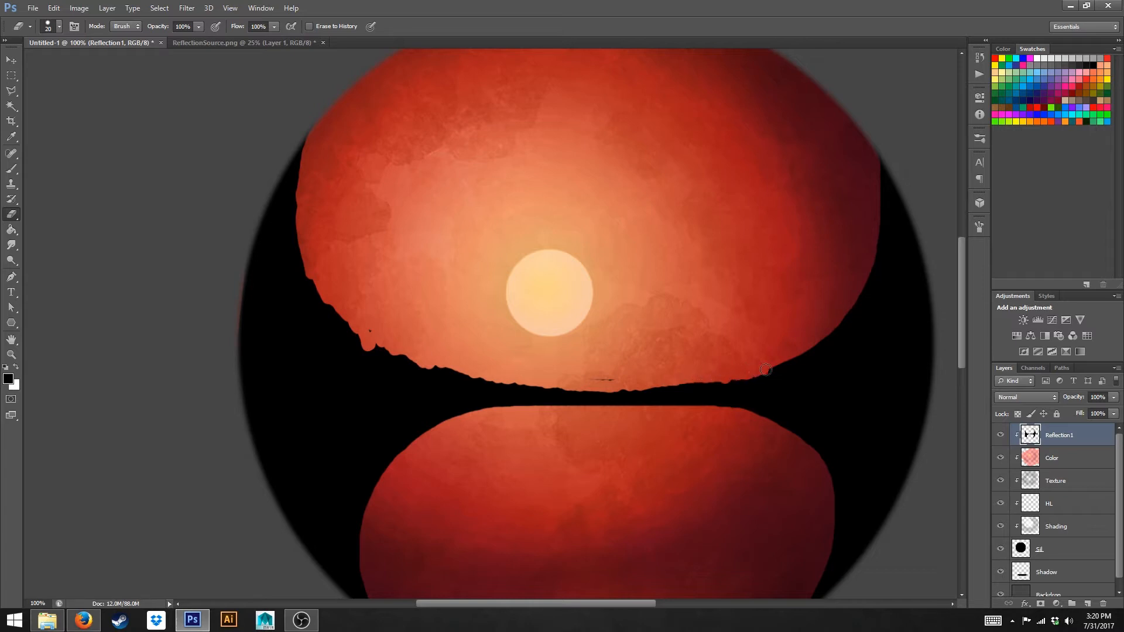
mouse_move(778, 365)
left_mouse_down()
mouse_move(839, 332)
mouse_move(880, 272)
mouse_move(892, 181)
mouse_move(878, 149)
mouse_move(883, 206)
mouse_move(862, 281)
left_mouse_up()
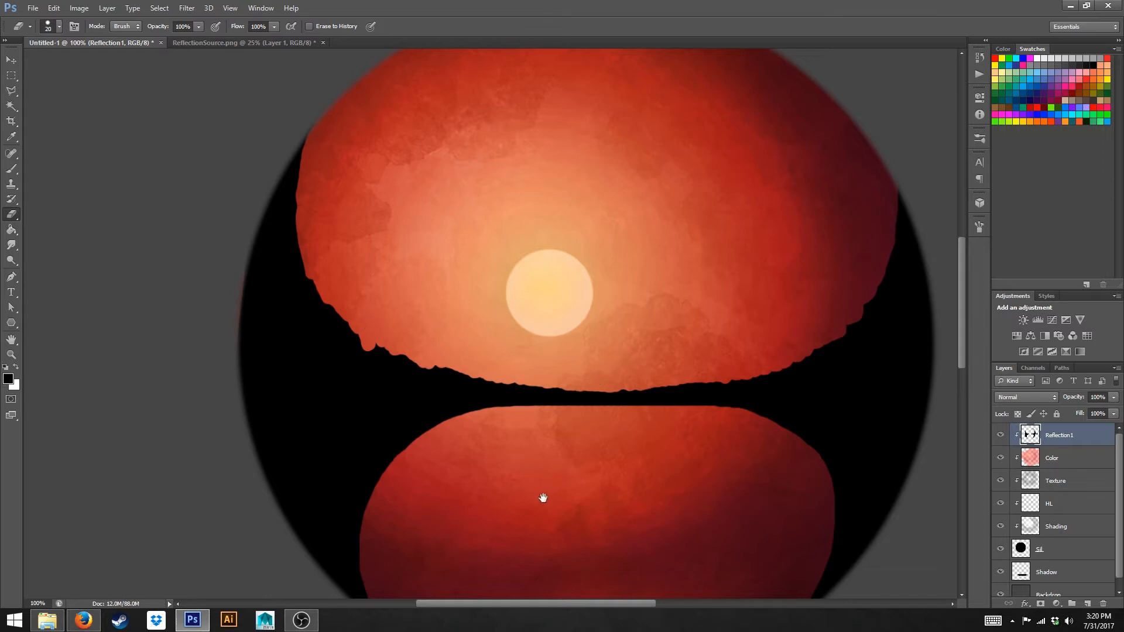
Step: Erase along the lower red area's outline to widen and round it, thinning the black band at the sphere's centre
left_click_drag(545, 497, 500, 392)
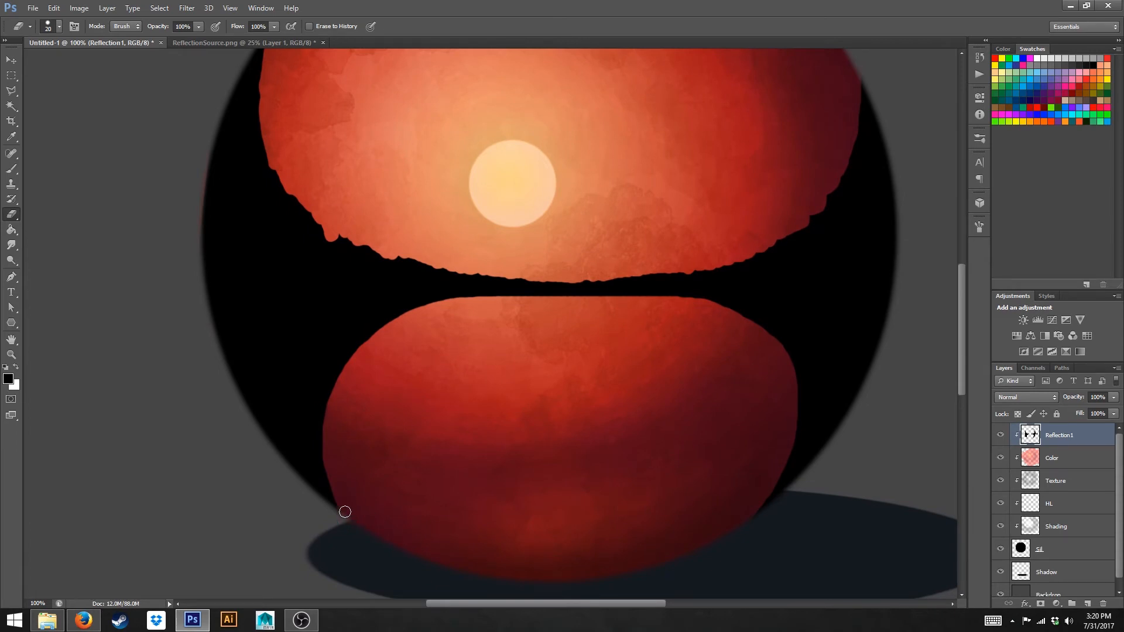
mouse_move(336, 508)
left_mouse_down()
mouse_move(309, 448)
mouse_move(343, 356)
mouse_move(412, 311)
mouse_move(555, 292)
mouse_move(686, 297)
mouse_move(775, 339)
mouse_move(795, 372)
mouse_move(800, 432)
mouse_move(761, 502)
left_mouse_up()
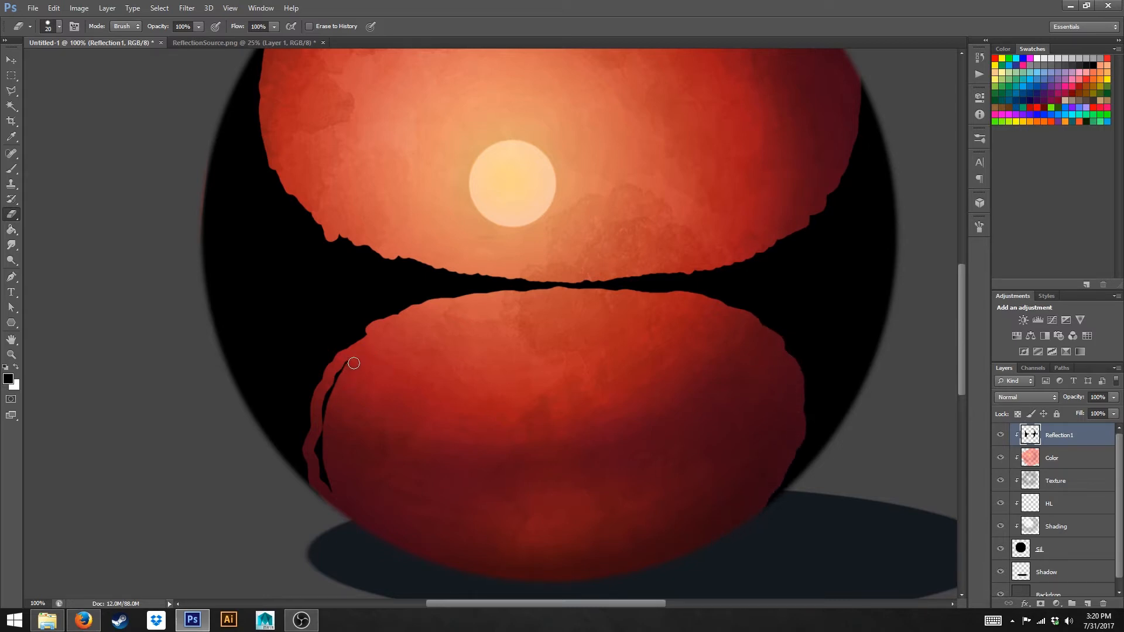
mouse_move(348, 359)
left_mouse_down()
mouse_move(322, 403)
mouse_move(336, 434)
left_mouse_up()
Step: Set the eraser to 13% opacity with a soft tip and a size of 1200 px
key("ctrl+minus")
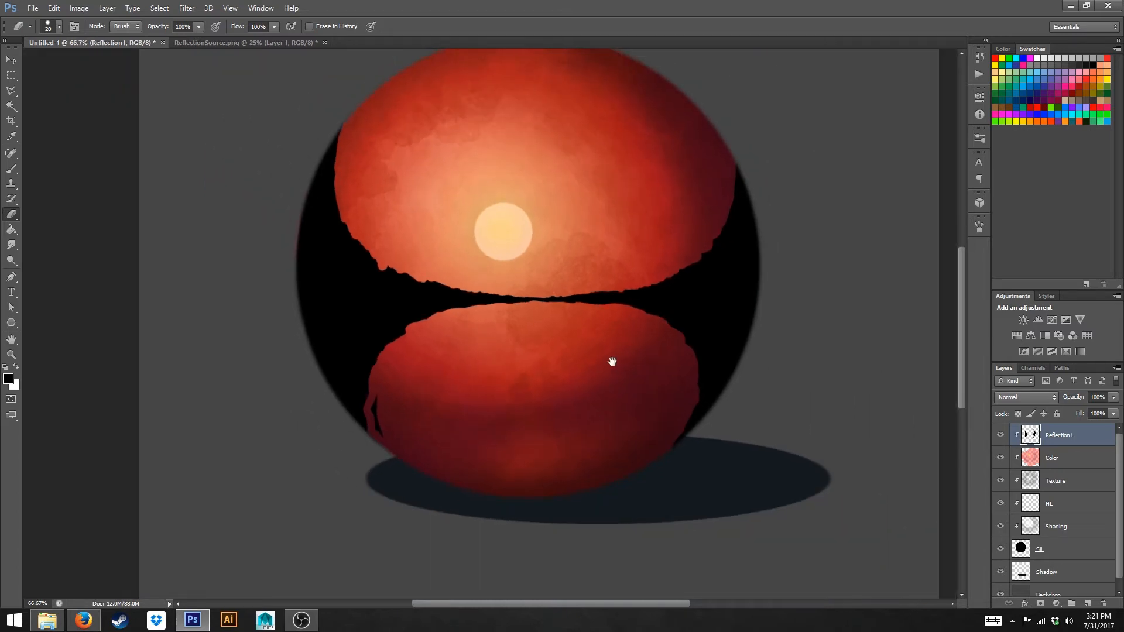
left_click_drag(610, 361, 544, 406)
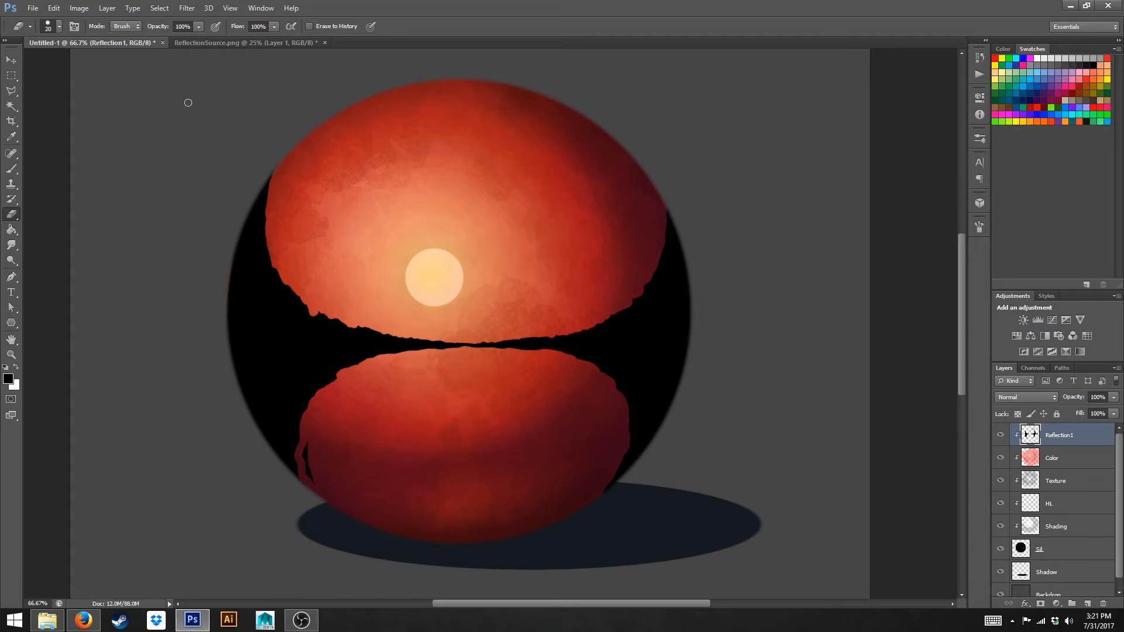
left_click(198, 28)
left_click_drag(149, 39, 146, 41)
left_click(59, 27)
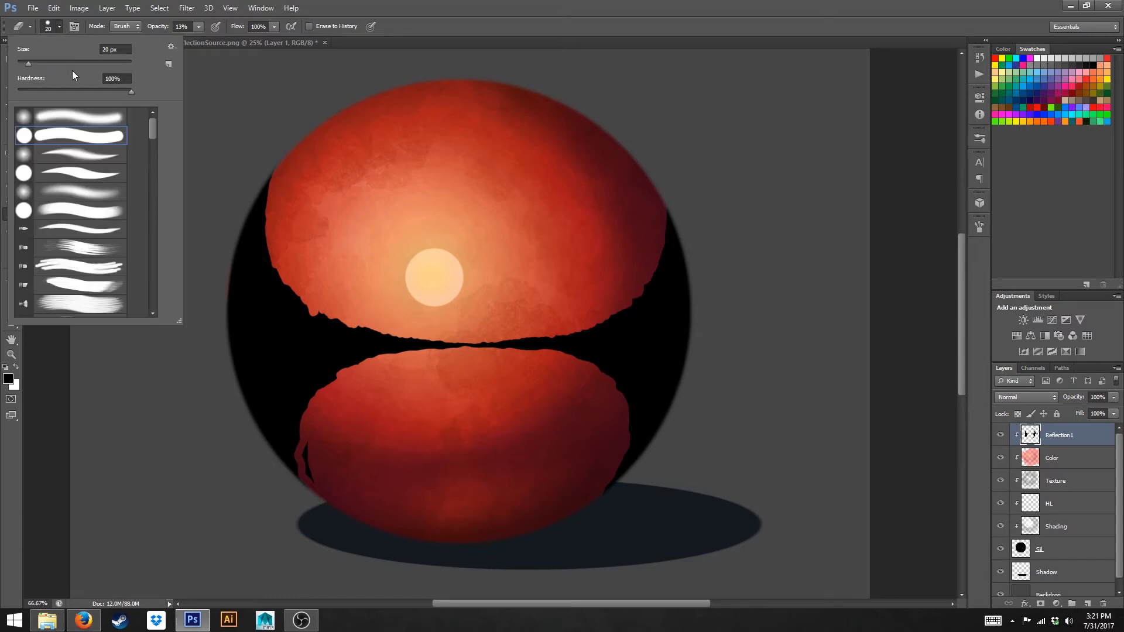
left_click(96, 378)
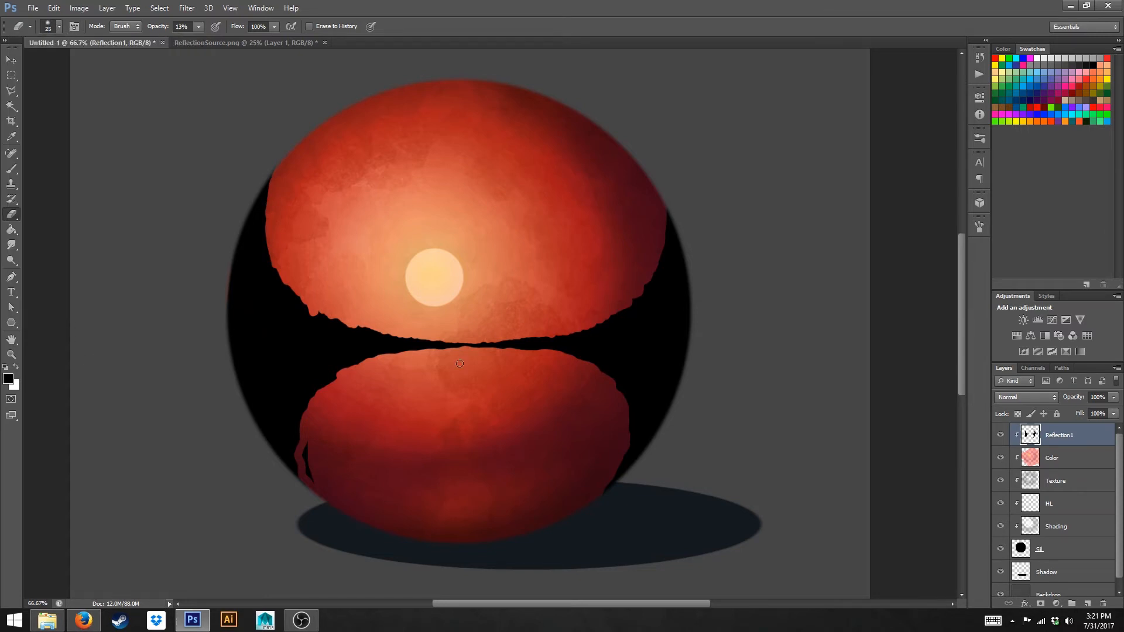
key("bracketright")
key("bracketright")
key("bracketright")
key("bracketright")
key("bracketright")
key("bracketright")
key("bracketright")
key("bracketright")
key("bracketright")
key("bracketright")
key("bracketright")
key("bracketright")
key("bracketright")
key("bracketright")
key("bracketright")
key("bracketright")
key("bracketright")
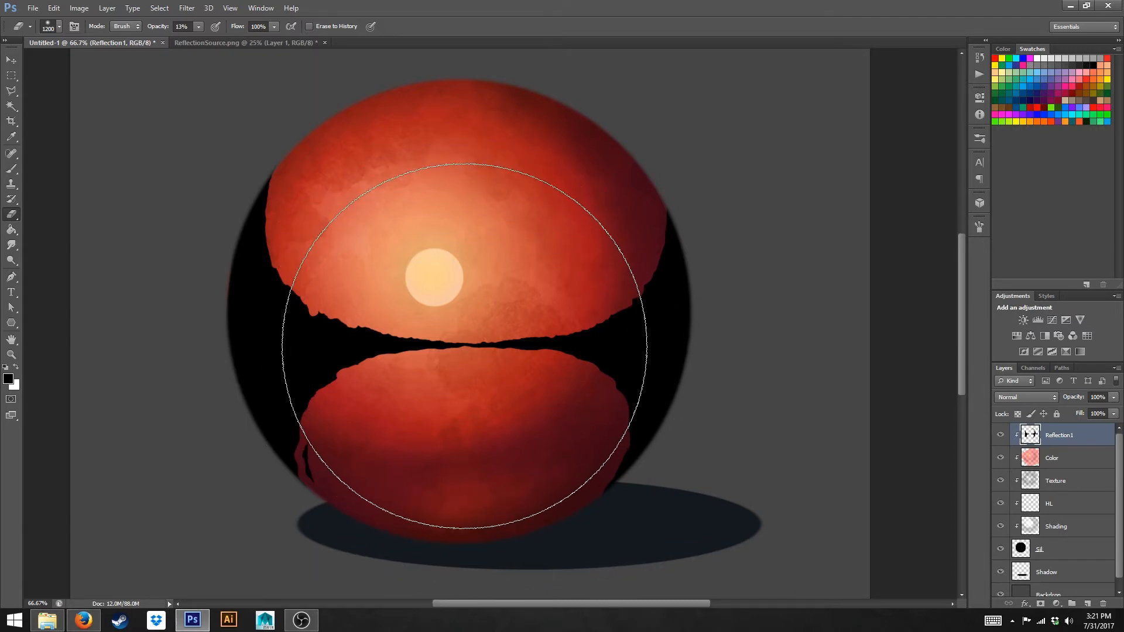
Step: Fade the middle of the black reflection with the soft eraser, varying its size between 1200 and 250 px and finishing at 1100 px
left_click_drag(465, 339, 466, 339)
key("bracketleft")
key("bracketleft")
key("bracketleft")
key("bracketleft")
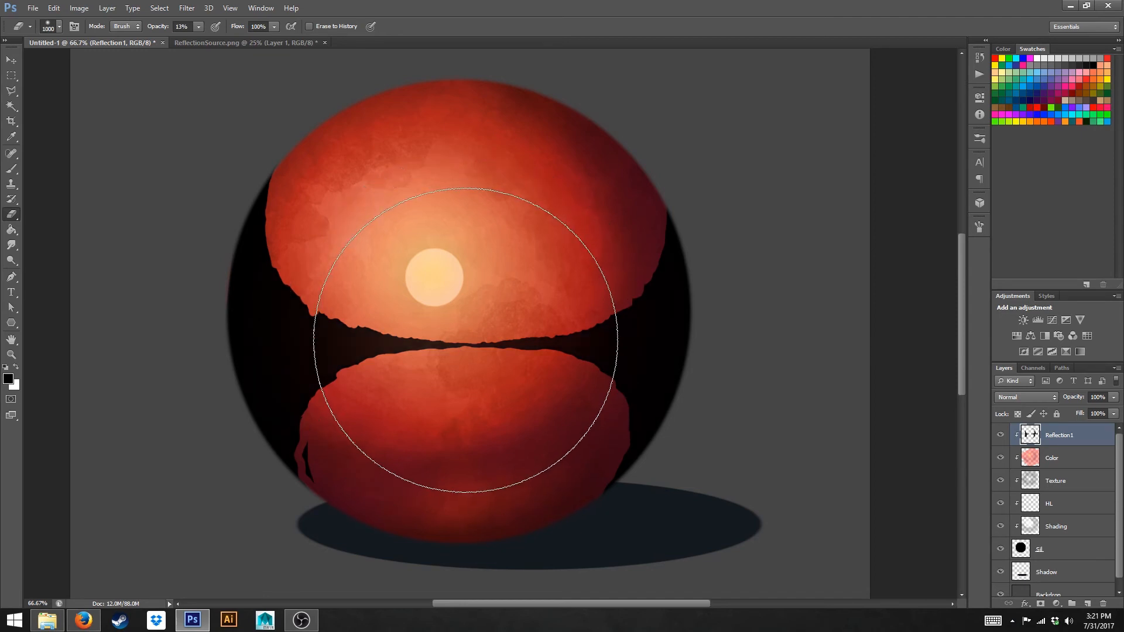
key("bracketleft")
key("bracketleft")
key("bracketleft")
key("bracketleft")
key("bracketleft")
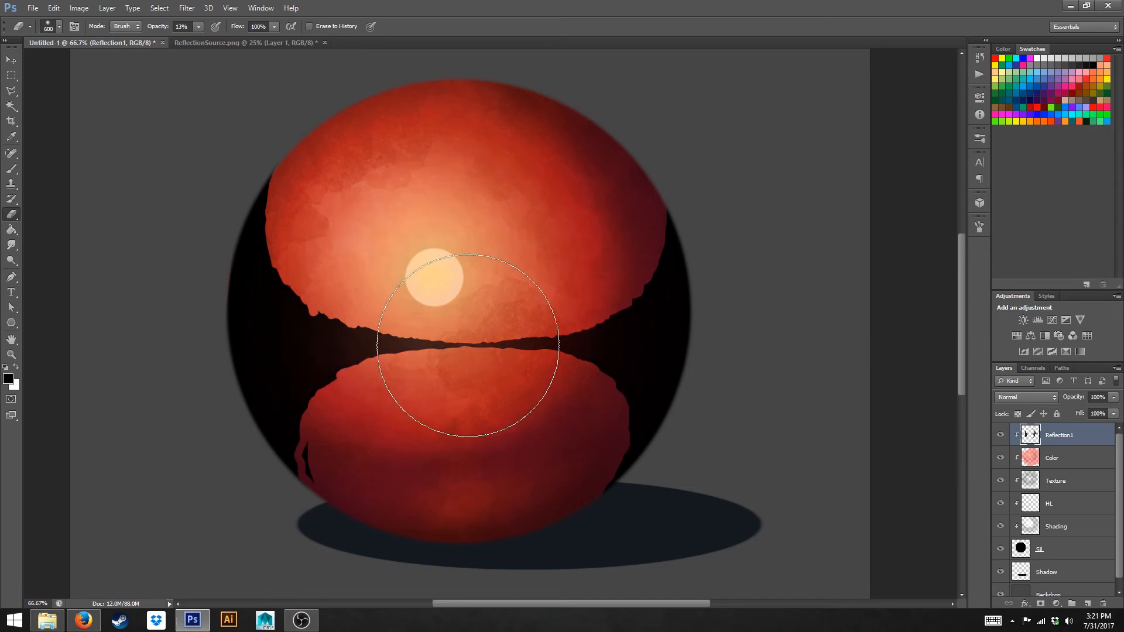
key("bracketleft")
key("bracketleft")
key("bracketleft")
key("bracketleft")
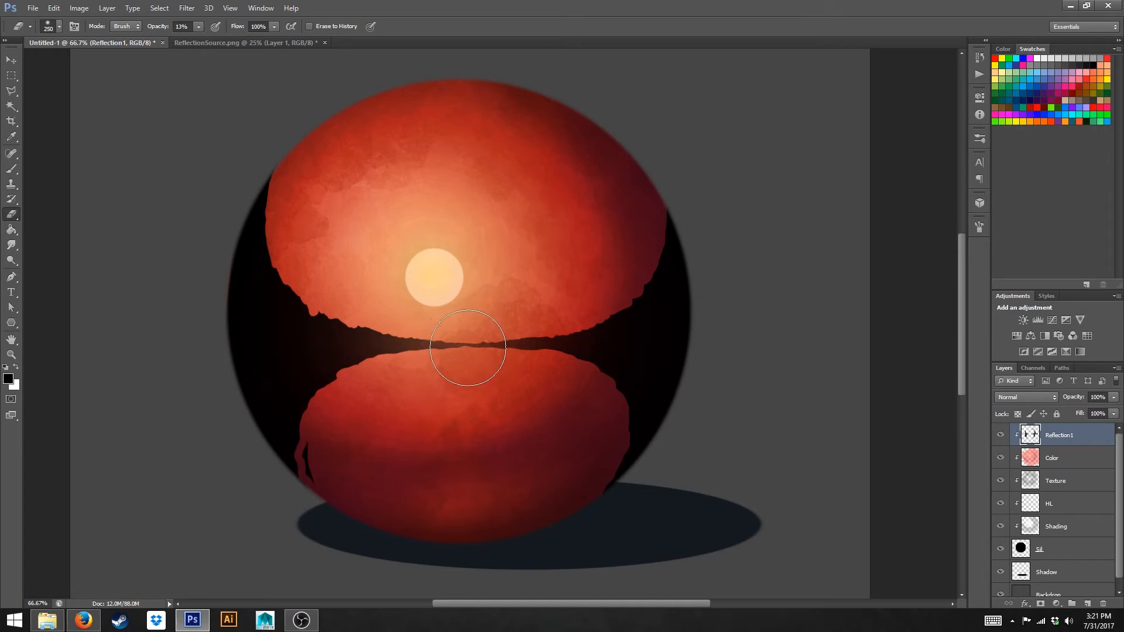
key("bracketright")
key("bracketright")
key("bracketright")
key("bracketright")
key("bracketright")
key("bracketright")
key("bracketright")
key("bracketright")
key("bracketright")
key("bracketright")
key("bracketright")
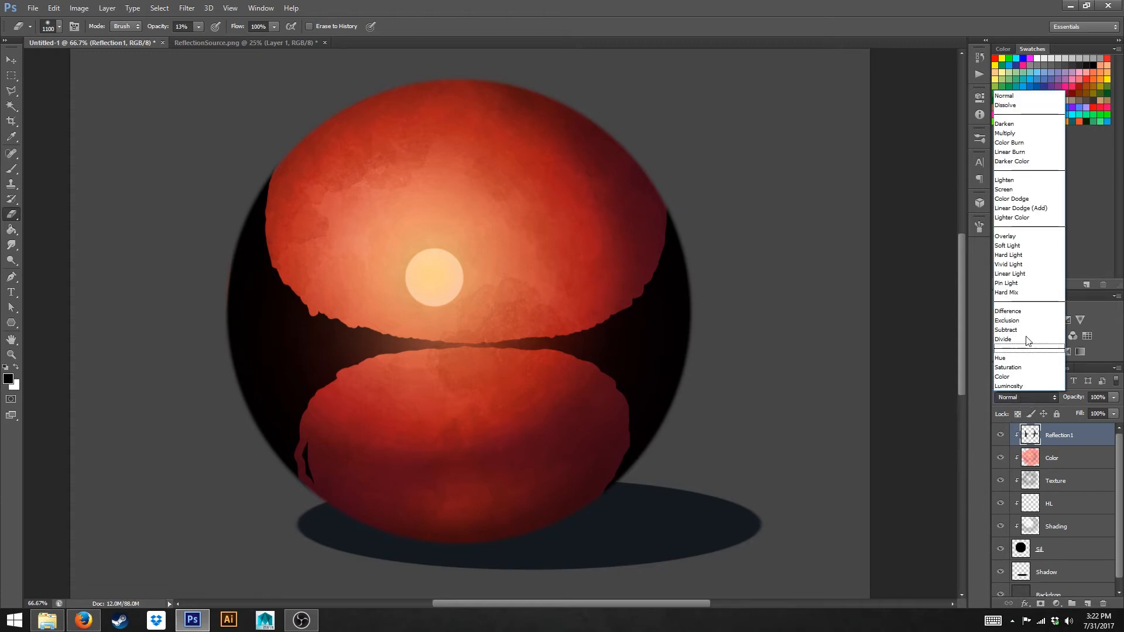
Step: Set the Reflection1 layer's blend mode to Overlay and its opacity to 51%
left_click(1017, 245)
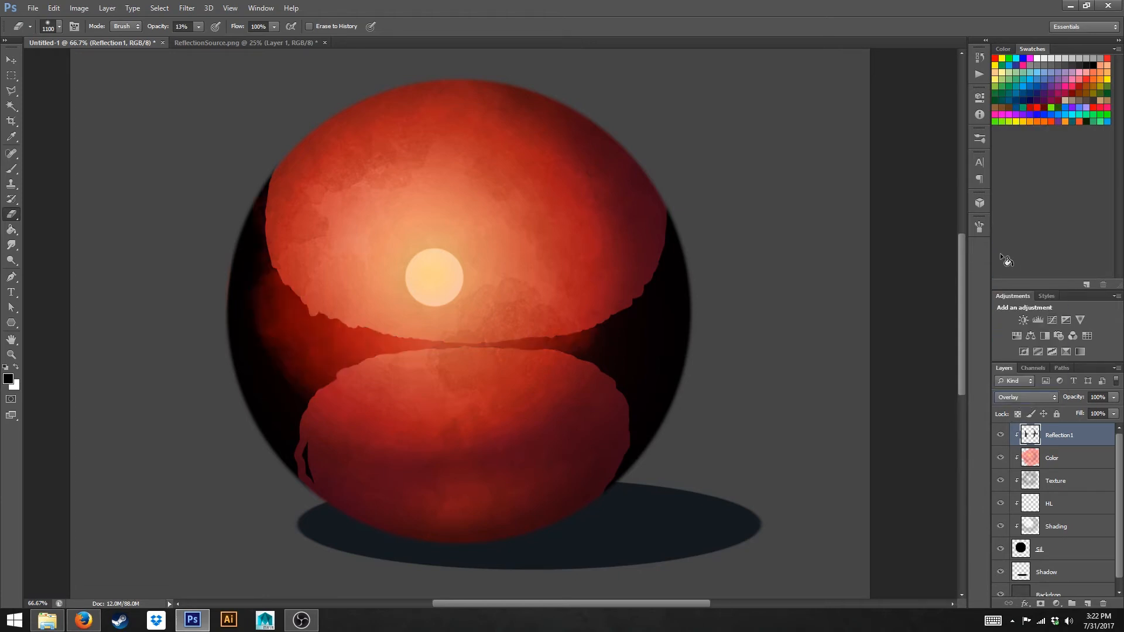
left_click(1114, 399)
left_click_drag(1114, 411, 1090, 414)
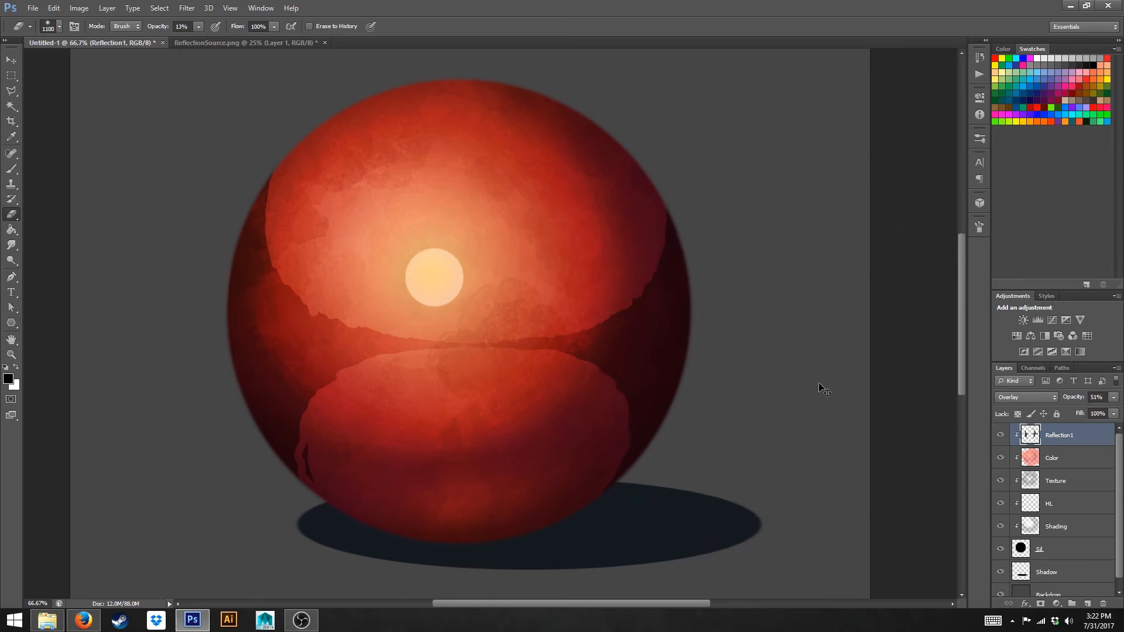
Step: Examine how the overlaid reflection reads on the whole sphere at reduced and enlarged views
key("ctrl+minus")
key("ctrl+minus")
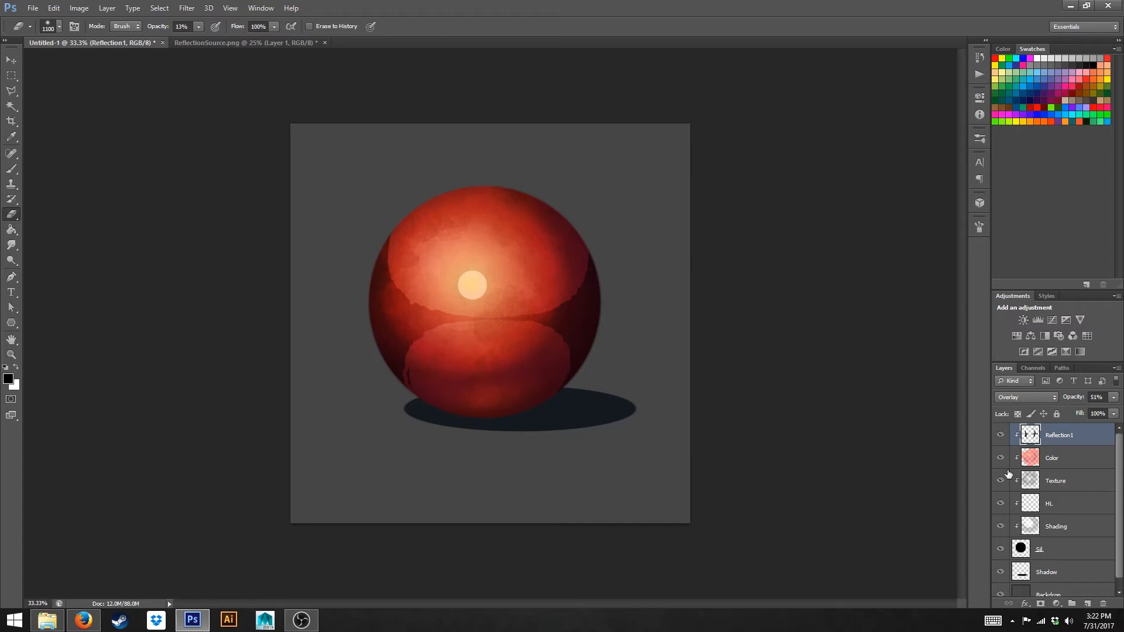
key("ctrl+minus")
key("ctrl+minus")
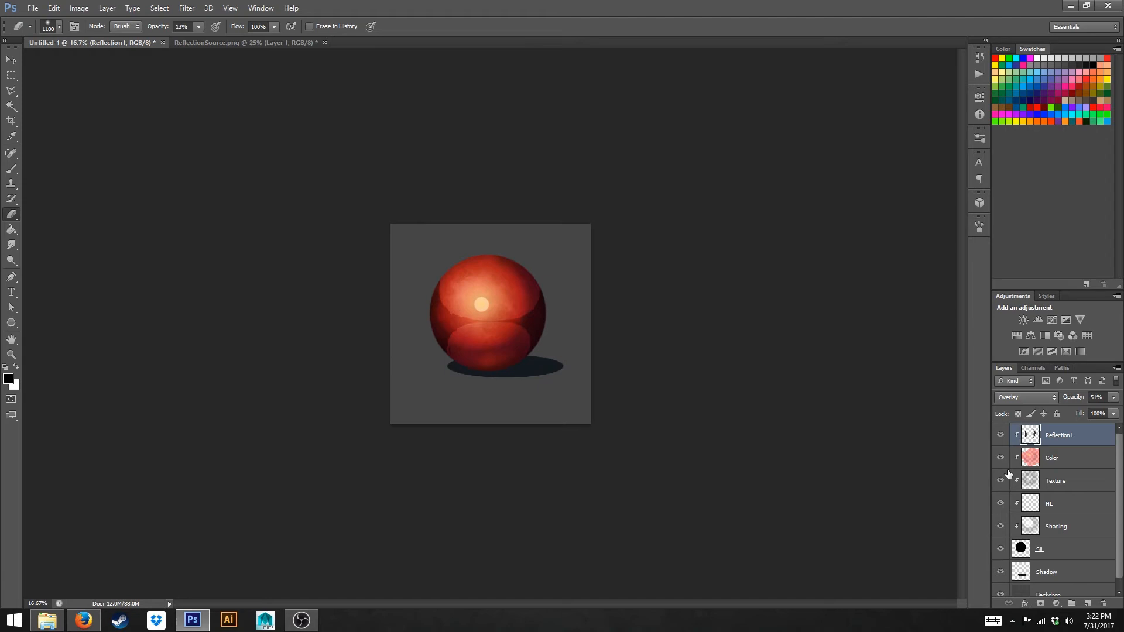
key("ctrl+plus")
key("ctrl+plus")
key("ctrl+plus")
key("ctrl+plus")
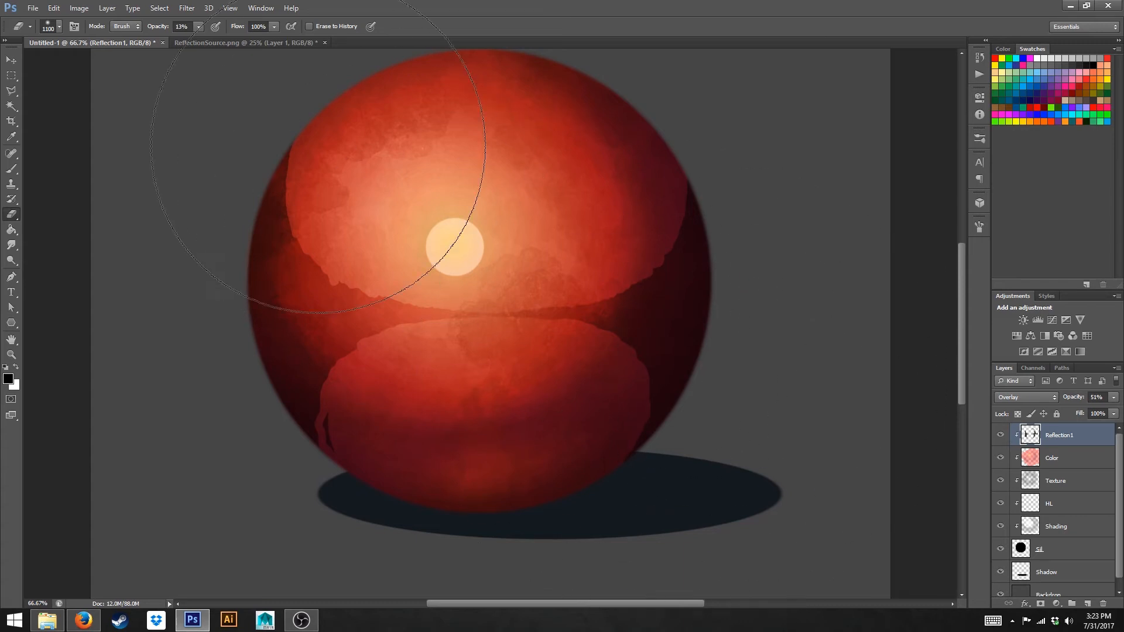
Step: In ReflectionSource.png, merge Layer 1 down into Layer 0
left_click(246, 43)
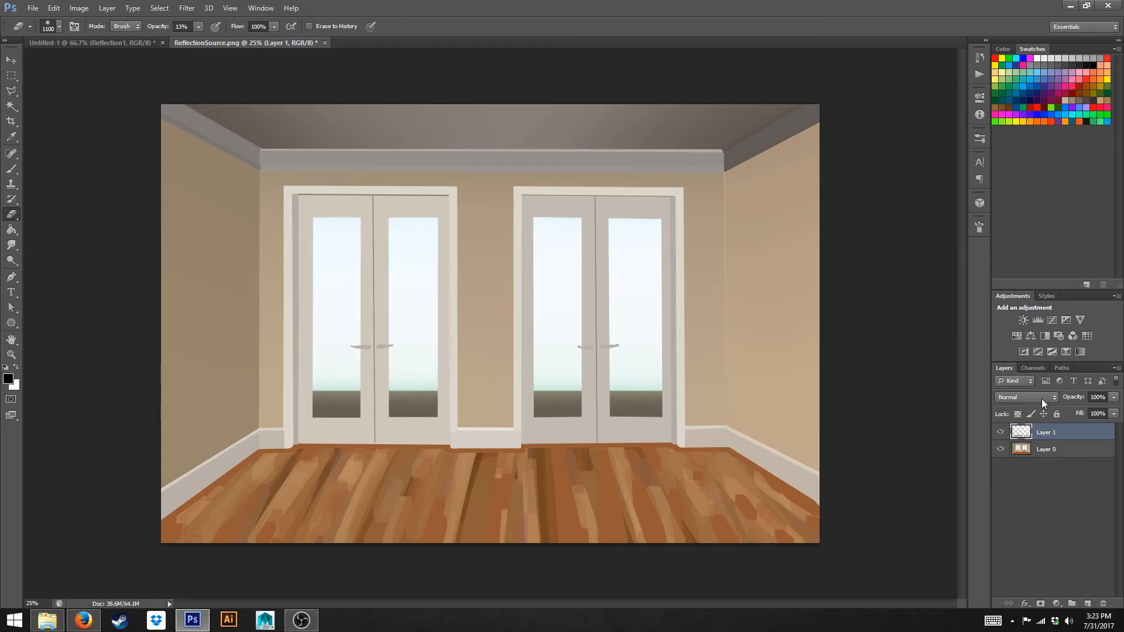
right_click(1054, 432)
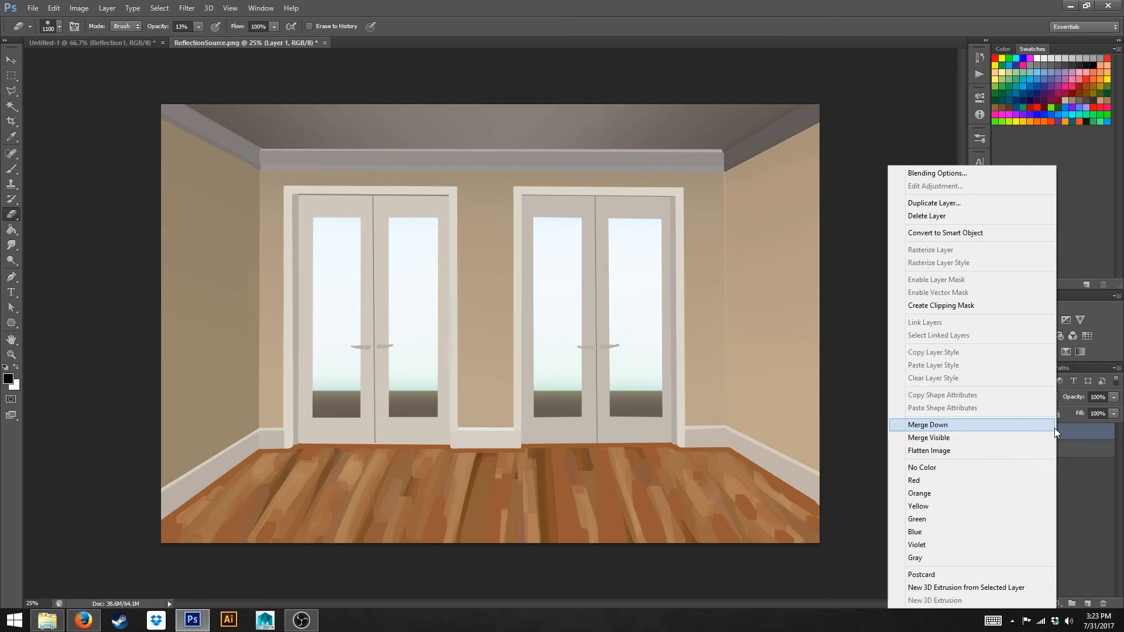
left_click(949, 425)
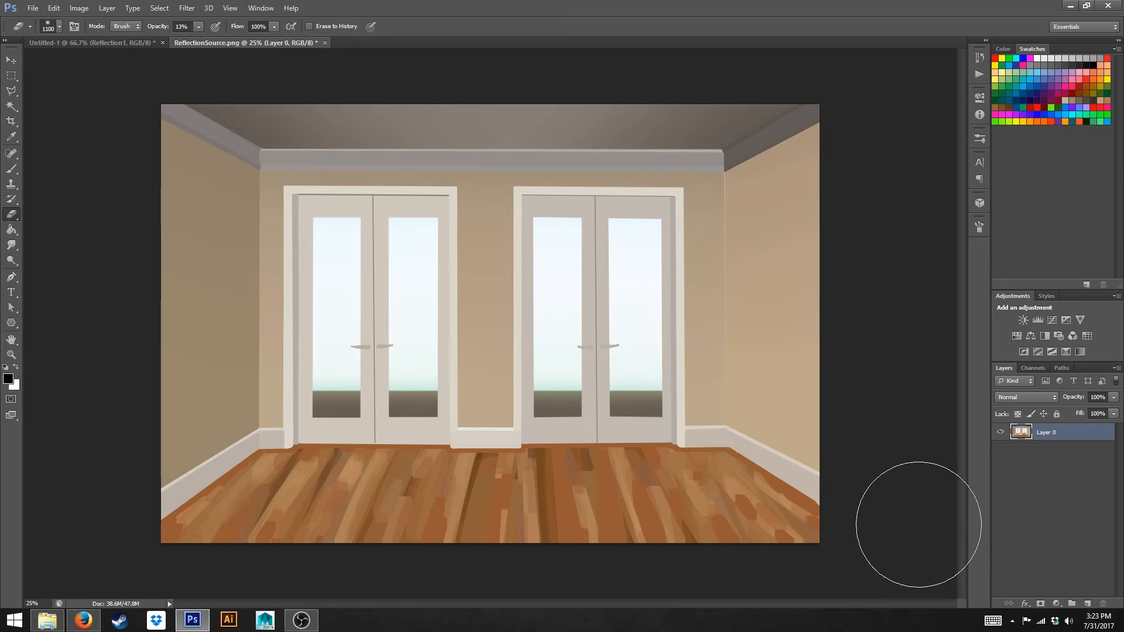
Step: Copy the whole room image and paste it into the sphere document as a layer above Reflection1
key("ctrl+a")
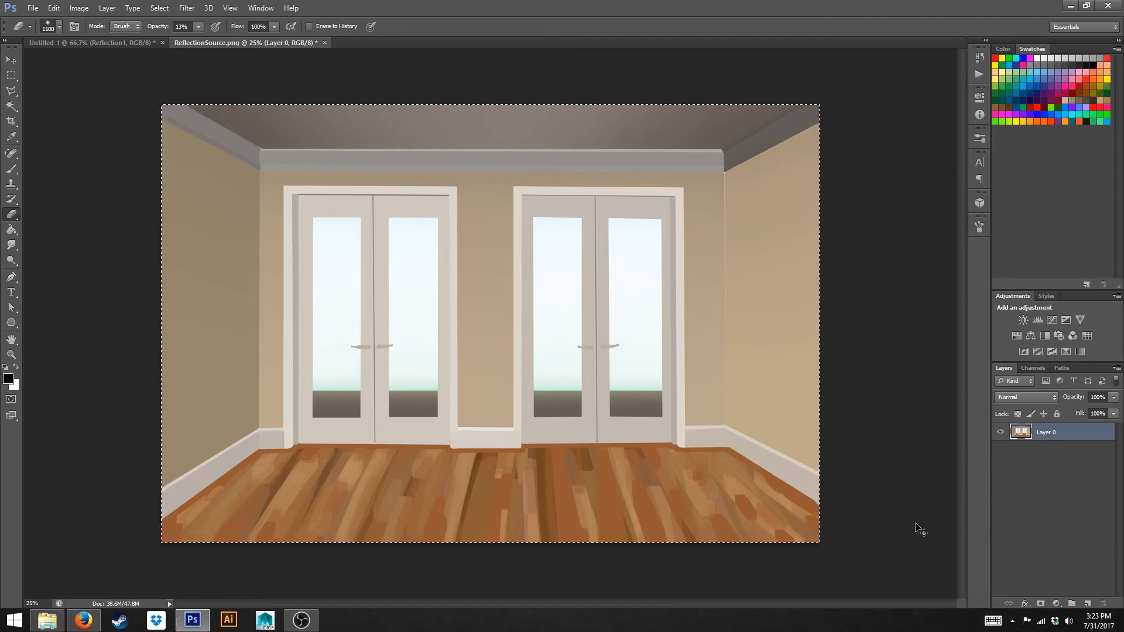
left_click(121, 44)
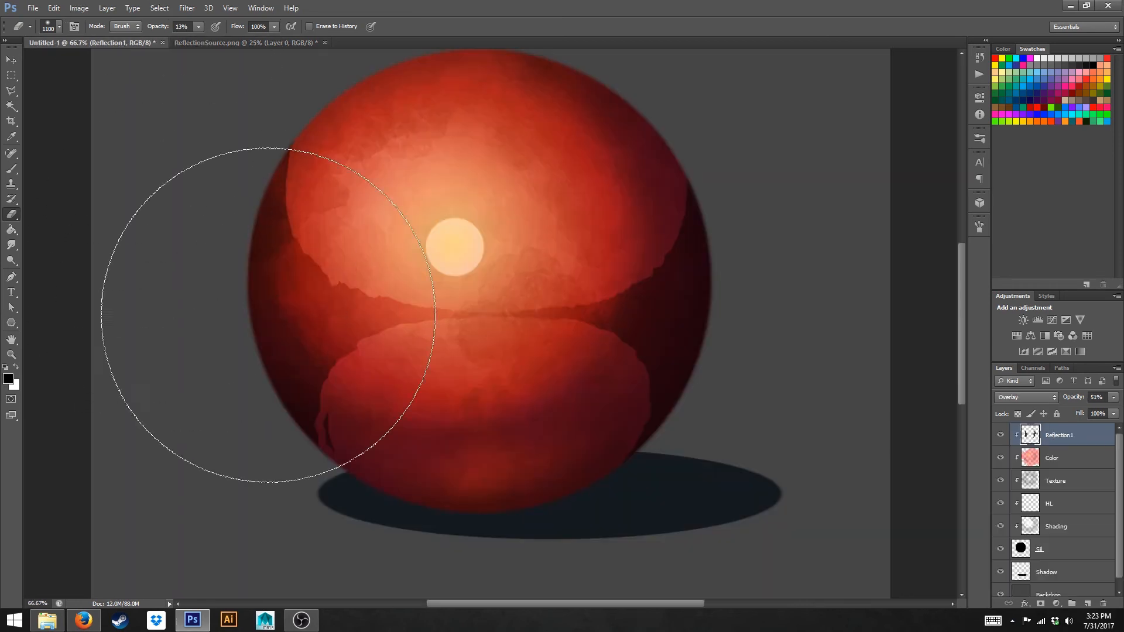
key("ctrl+minus")
key("ctrl+minus")
key("ctrl+minus")
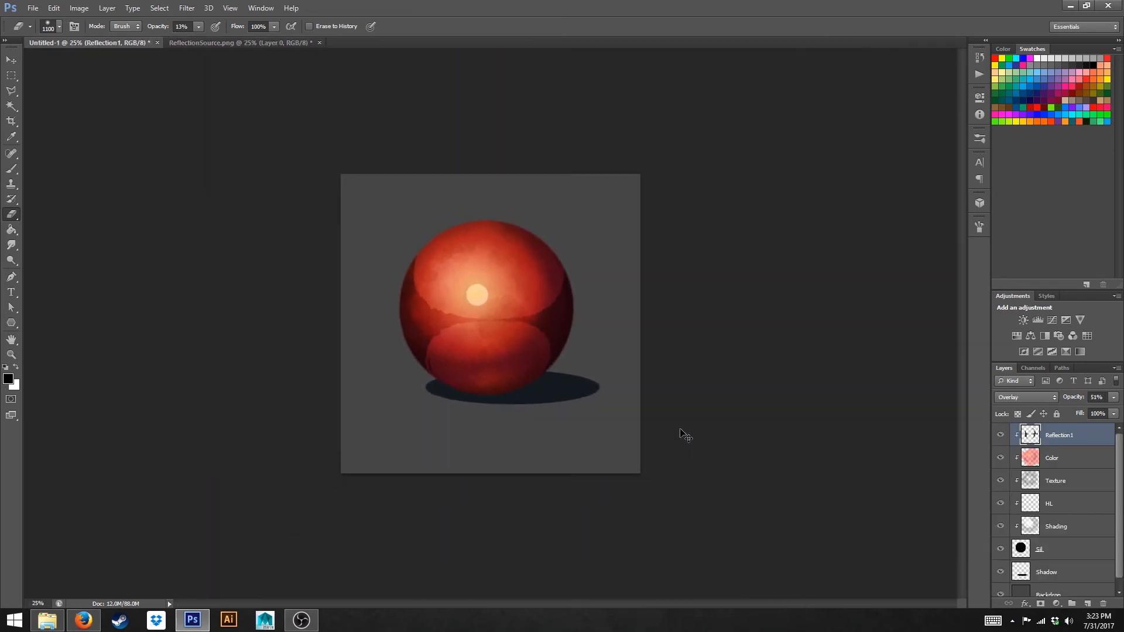
key("ctrl+minus")
key("ctrl+v")
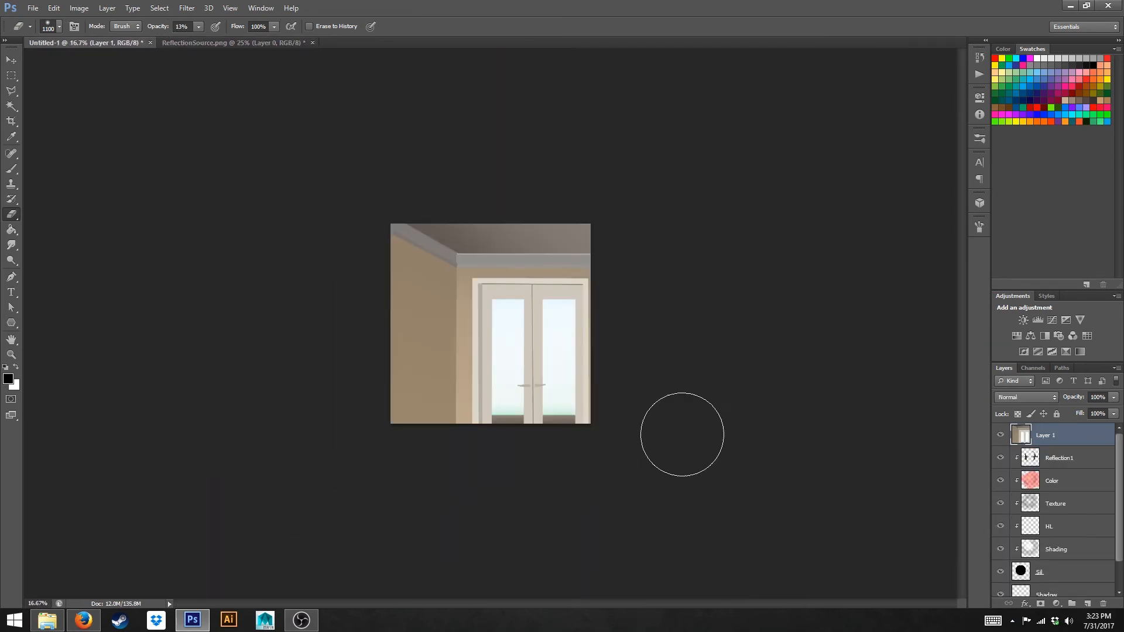
Step: Scale the pasted room image proportionally to 26.67% and centre it over the sphere
key("ctrl+t")
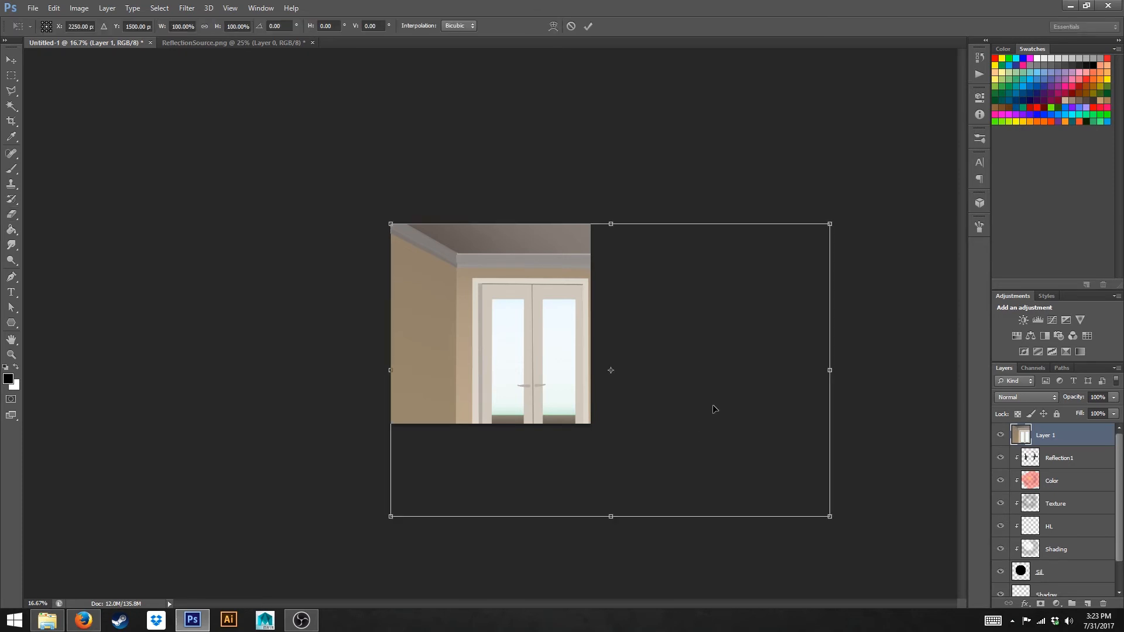
left_click_drag(829, 224, 705, 367)
left_click_drag(636, 388, 518, 334)
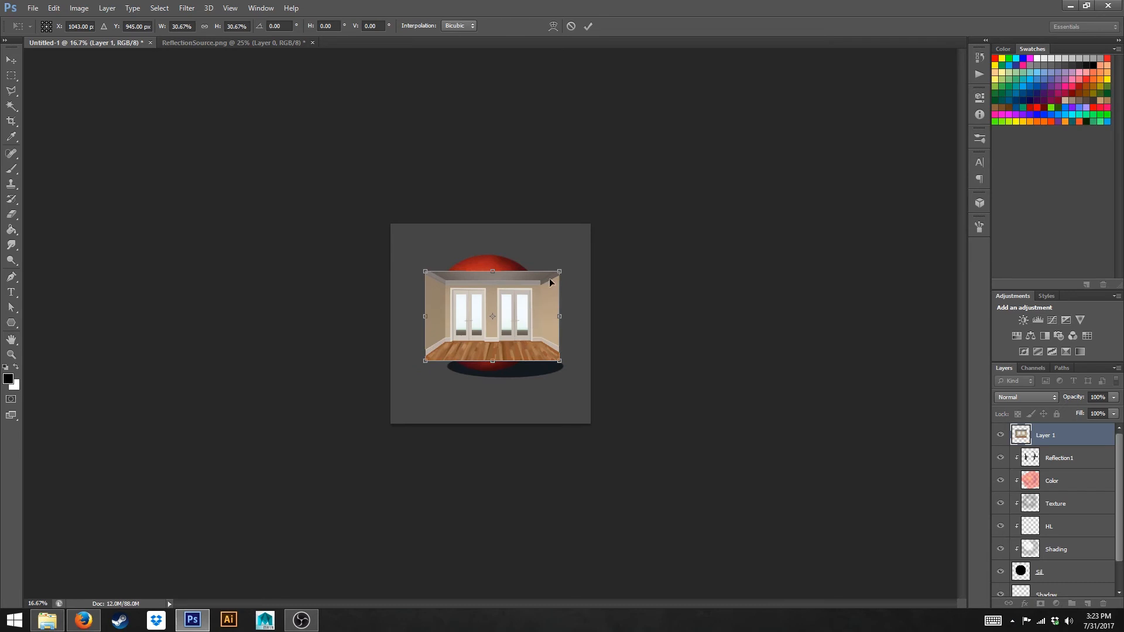
mouse_move(560, 274)
left_mouse_down()
mouse_move(569, 260)
mouse_move(542, 283)
mouse_move(550, 277)
left_mouse_up()
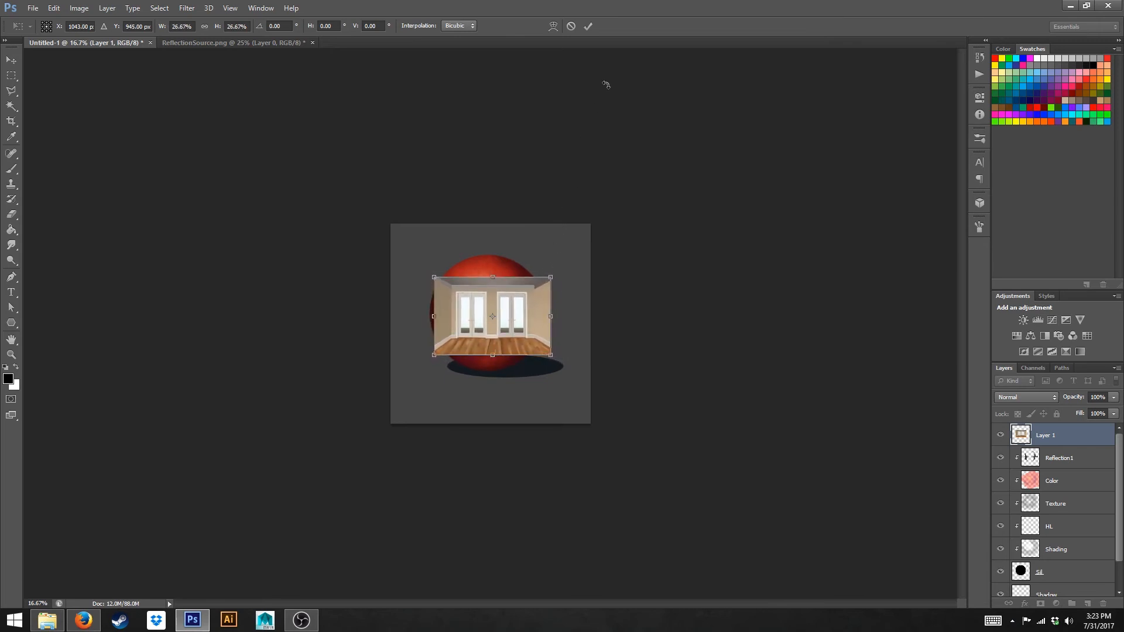
left_click(588, 26)
key("e")
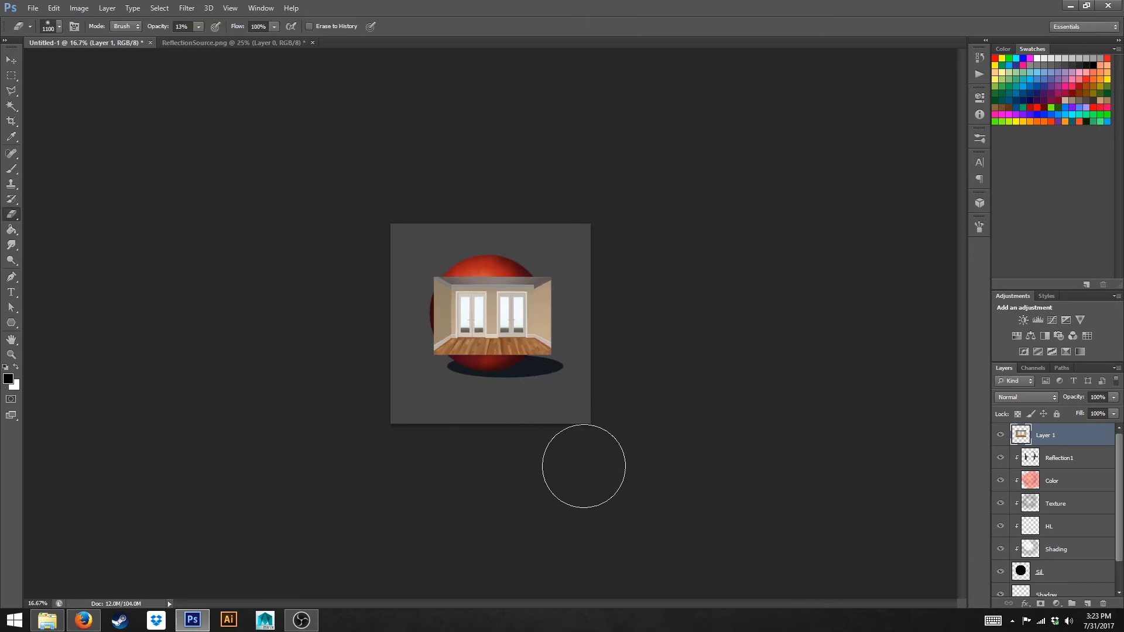
Step: Warp the pasted room image, bowing its right side and the right halves of its upper and lower edges outward
key("ctrl+plus")
key("ctrl+plus")
key("ctrl+plus")
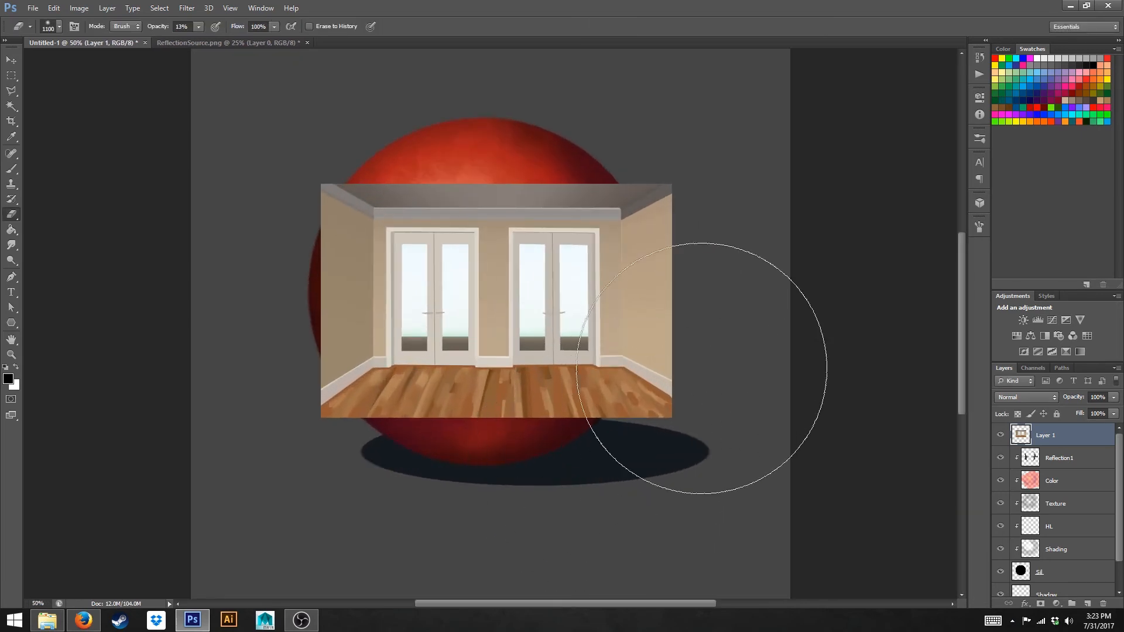
left_click_drag(744, 322, 745, 351)
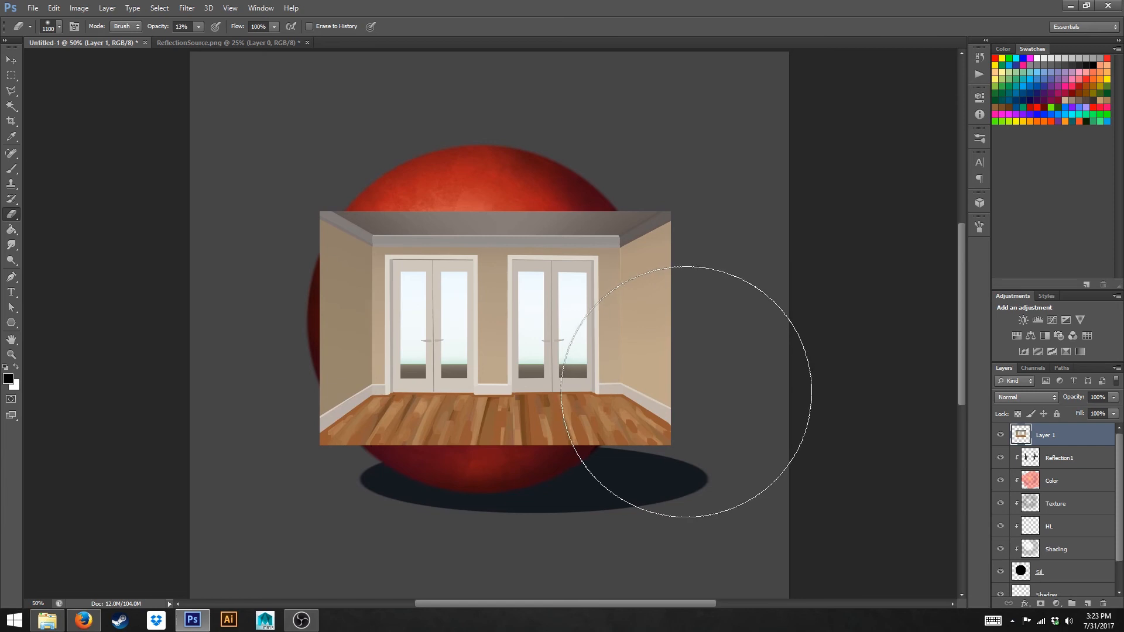
left_click(53, 9)
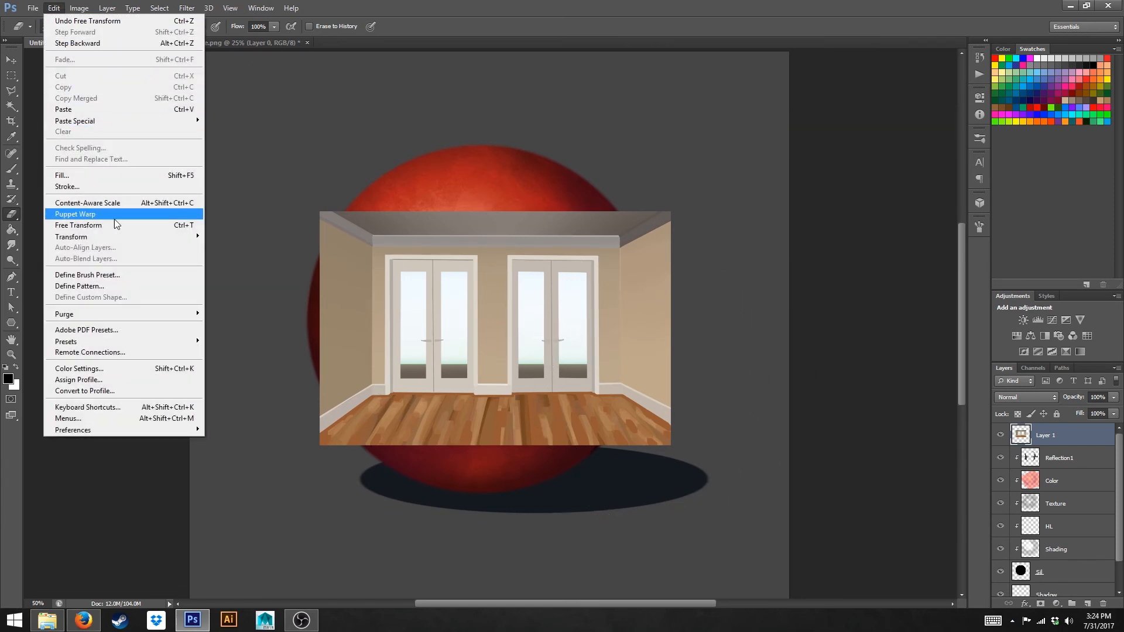
mouse_move(136, 243)
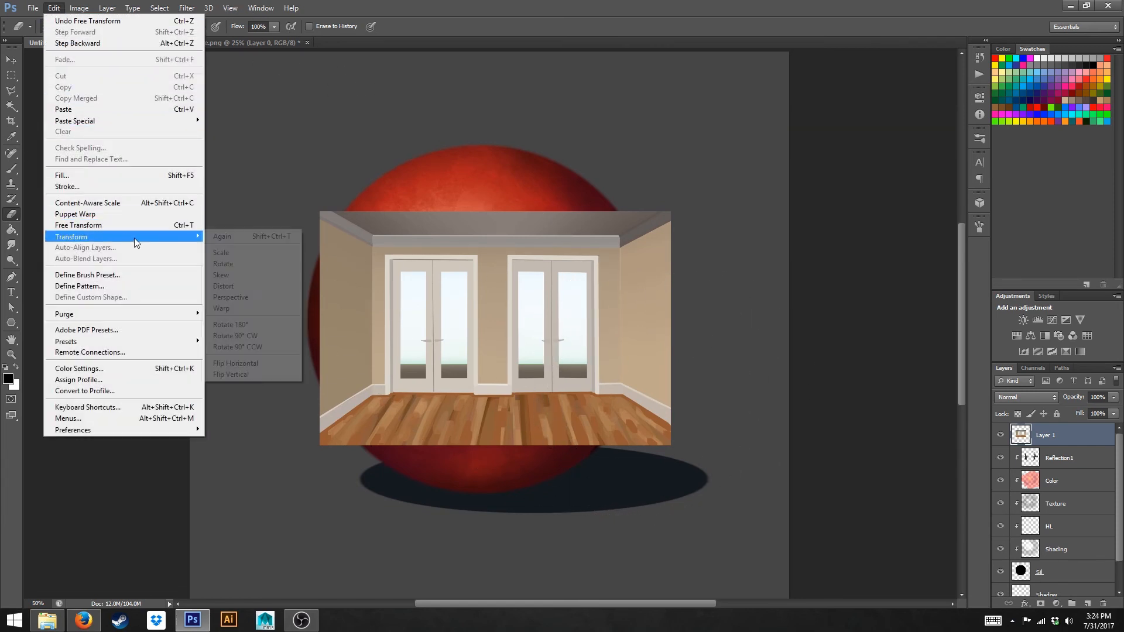
left_click(228, 311)
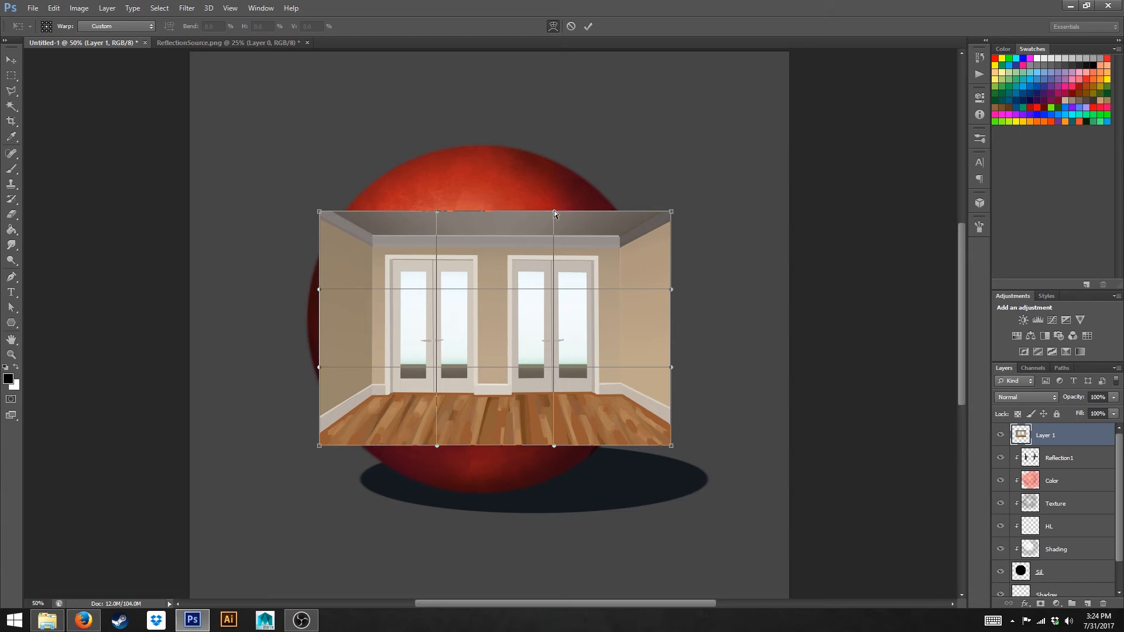
left_click_drag(553, 212, 567, 156)
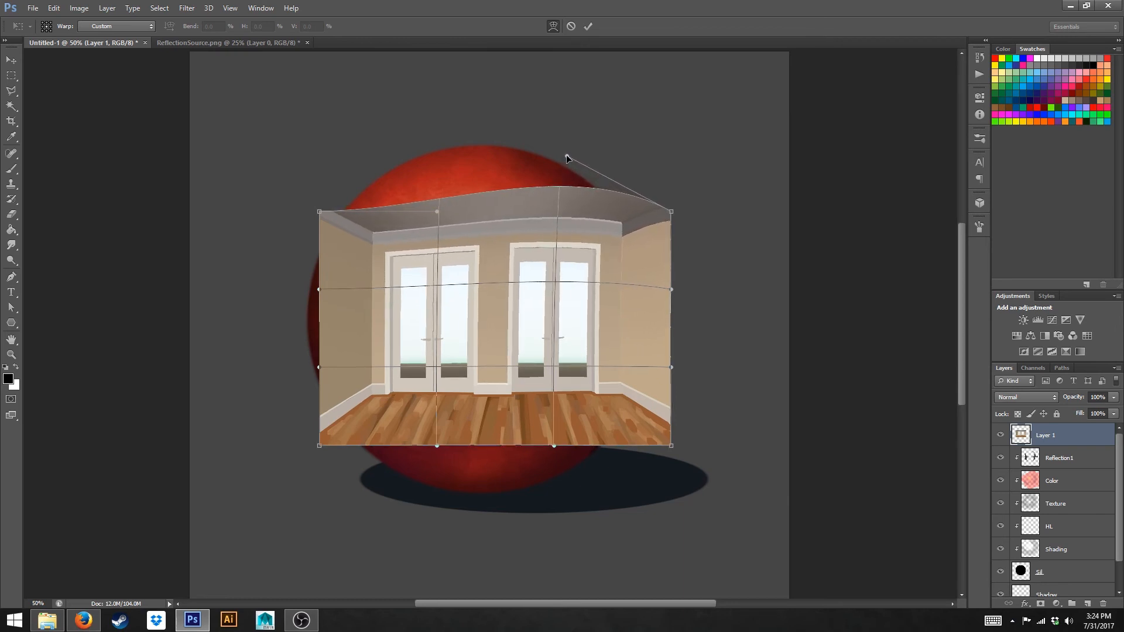
left_click_drag(672, 290, 717, 291)
left_click_drag(671, 367, 712, 370)
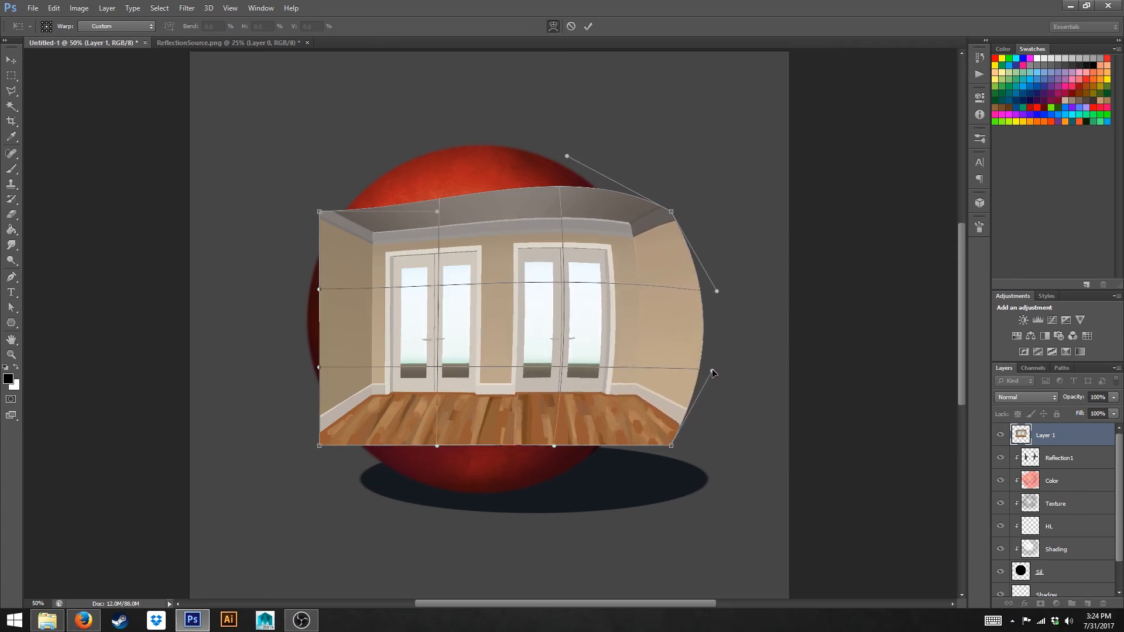
left_click_drag(554, 446, 564, 486)
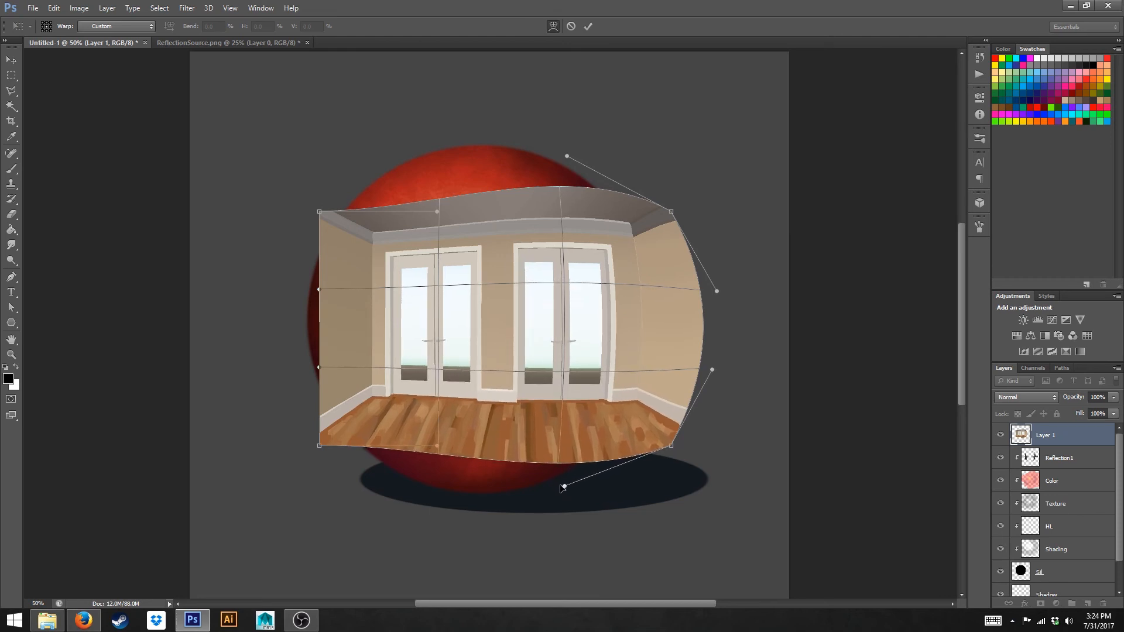
Step: Bow the room image's left side and the left halves of its lower and upper edges outward to match
left_click_drag(437, 447, 438, 486)
left_click_drag(318, 368, 280, 366)
left_click_drag(318, 290, 288, 280)
left_click_drag(438, 210, 418, 156)
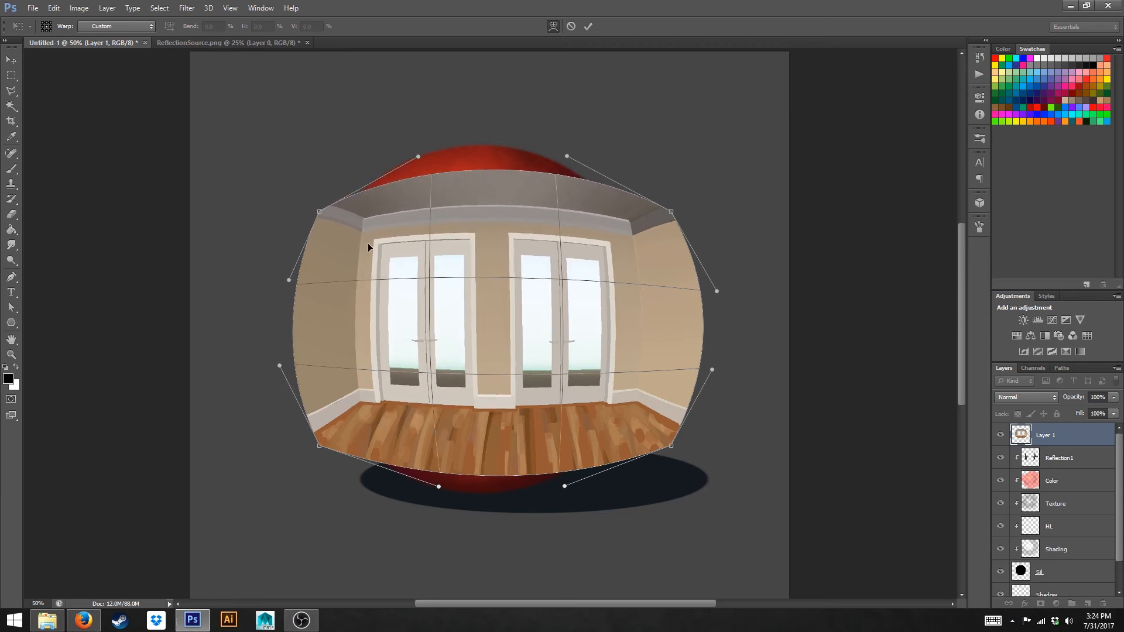
Step: Pull the warp's four corners inward and bulge its lower edge down over the sphere's underside
left_click_drag(319, 212, 334, 216)
left_click_drag(670, 211, 657, 222)
left_click_drag(320, 445, 338, 436)
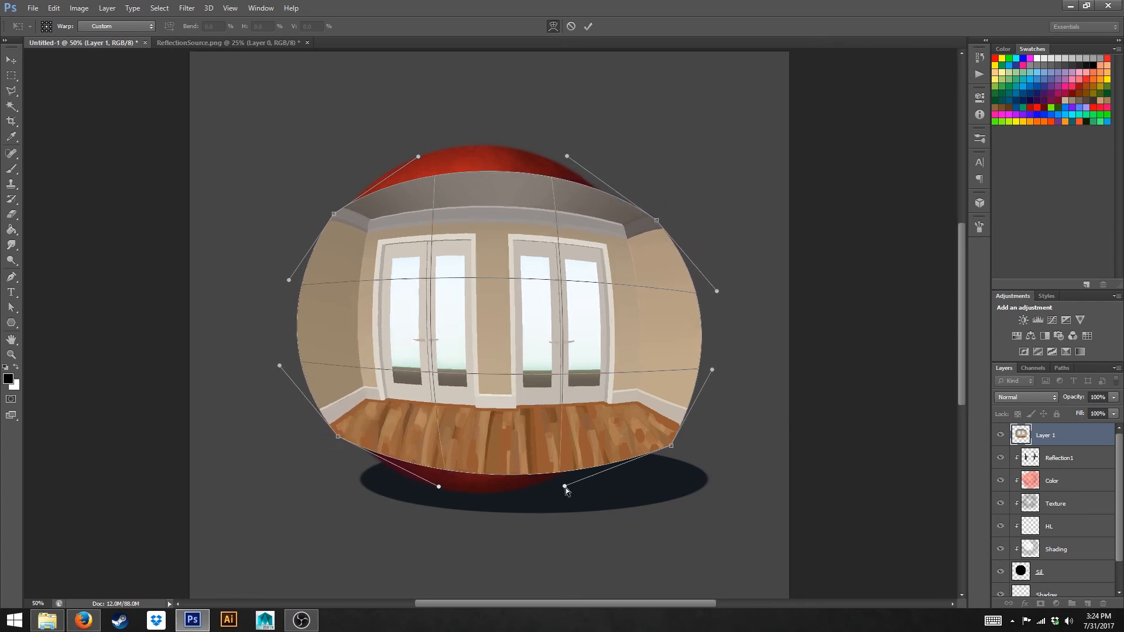
left_click_drag(564, 488, 560, 511)
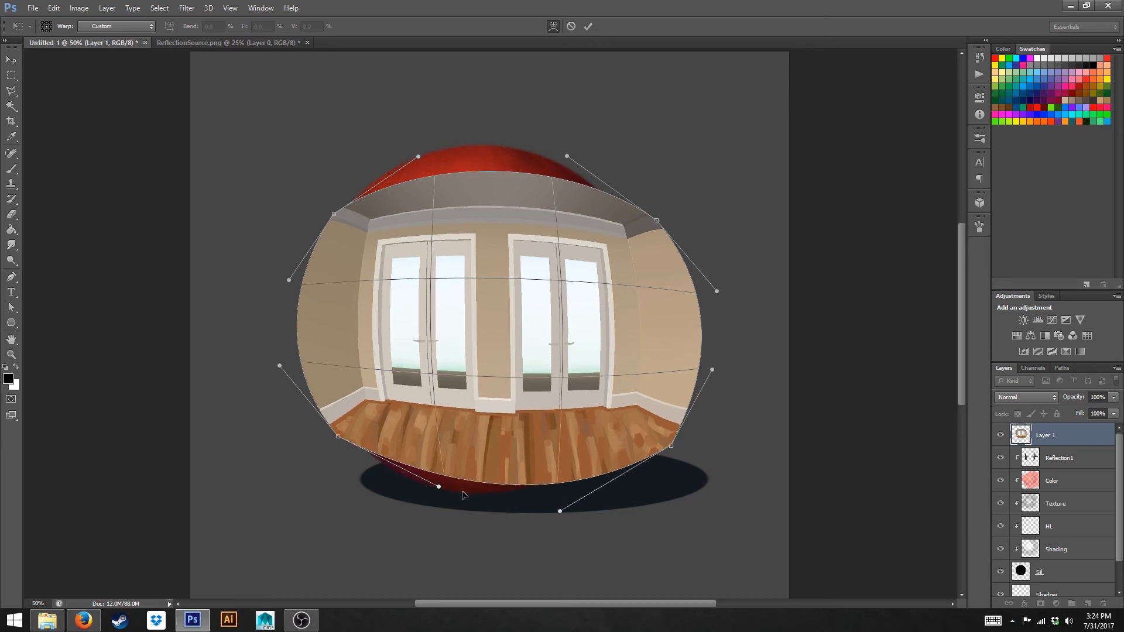
left_click_drag(439, 487, 429, 520)
left_click_drag(671, 446, 654, 440)
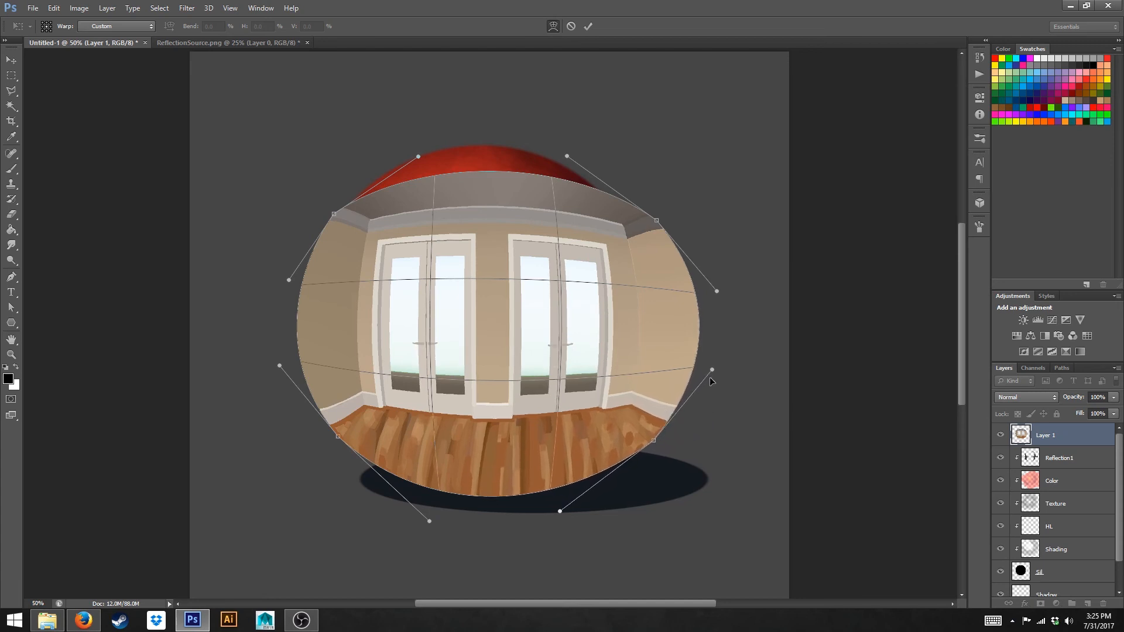
Step: Tighten the warp's right edge and extend its upper and lower curves until the room image covers the whole sphere
left_click_drag(712, 371, 704, 363)
left_click_drag(716, 291, 710, 292)
left_click_drag(419, 156, 422, 134)
left_click_drag(566, 157, 572, 120)
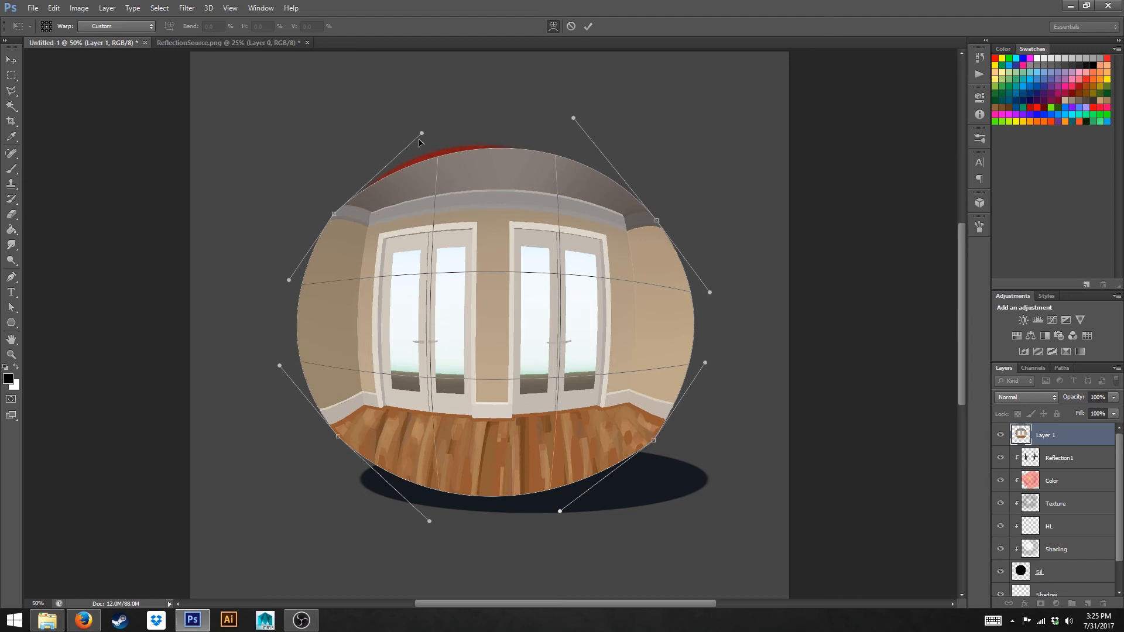
left_click_drag(421, 133, 412, 114)
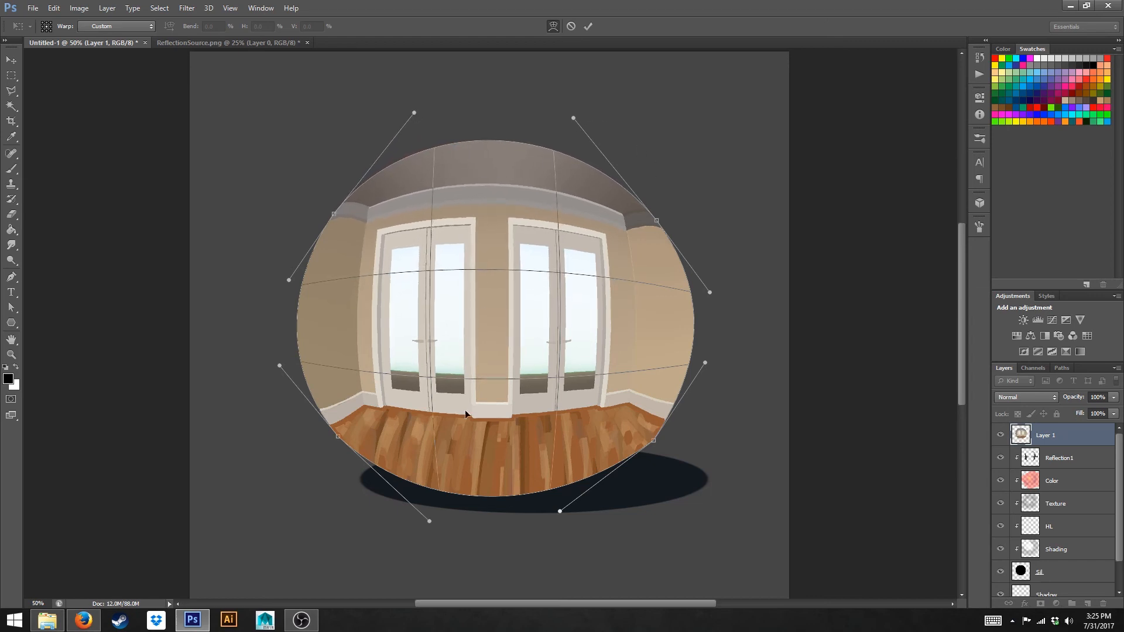
left_click_drag(429, 521, 431, 531)
left_click_drag(560, 512, 565, 519)
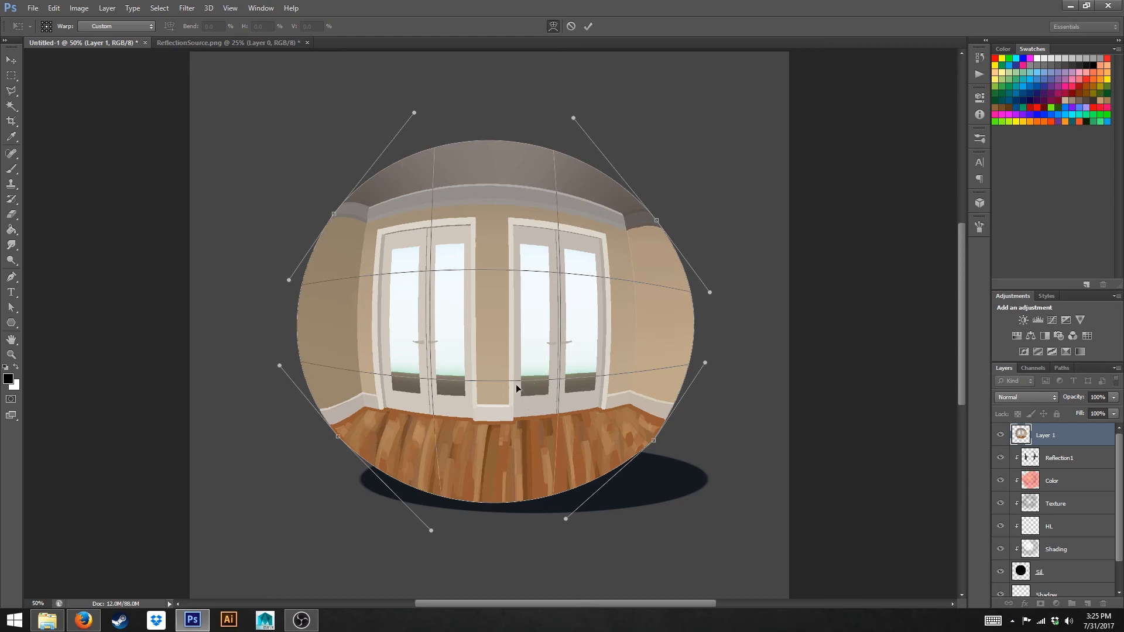
Step: Spread the four inner intersections of the warp mesh outward so the doors bulge like a spherical reflection
left_click_drag(430, 272, 421, 256)
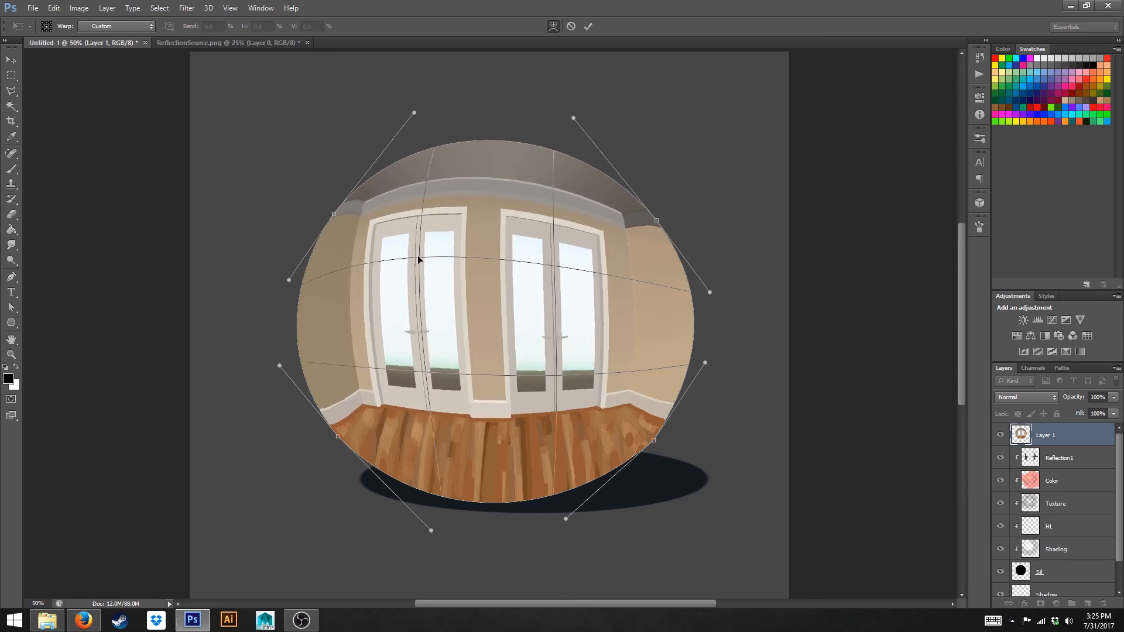
left_click_drag(557, 272, 571, 259)
left_click_drag(432, 373, 421, 400)
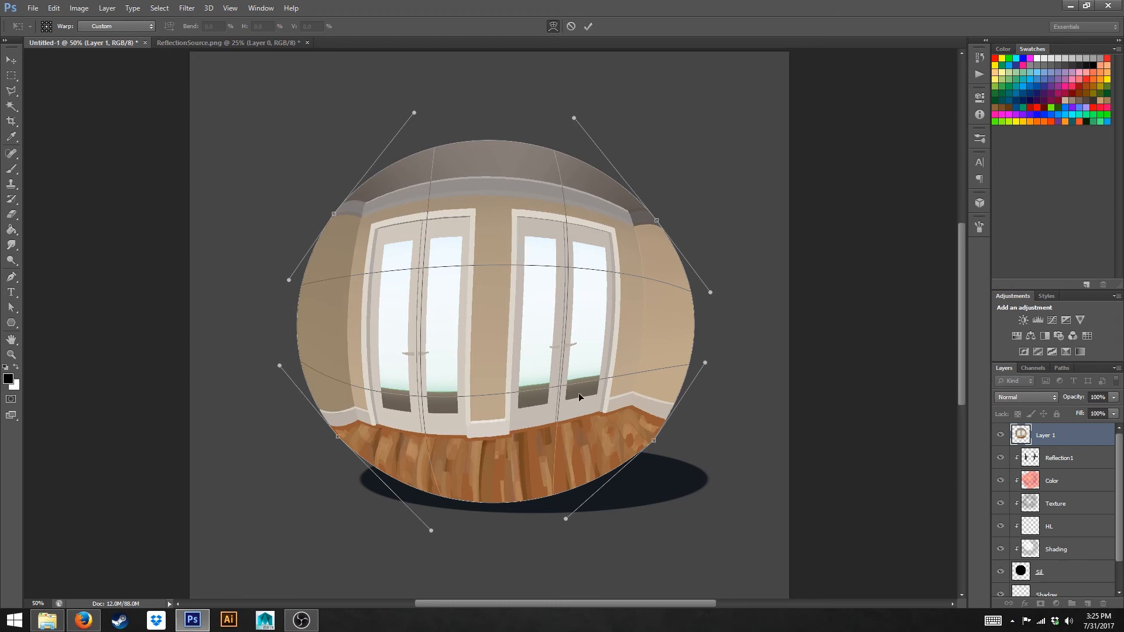
left_click_drag(560, 391, 573, 401)
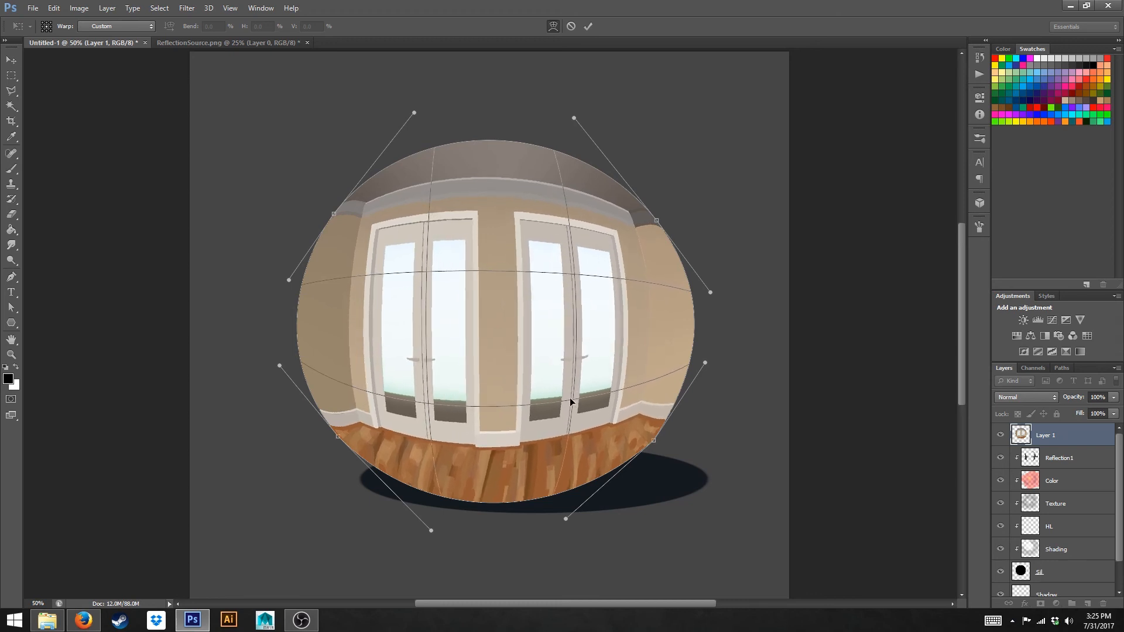
Step: Refine the inner warp to raise the door tops and even out their lower edges, and apply the transform
left_click_drag(574, 273, 577, 249)
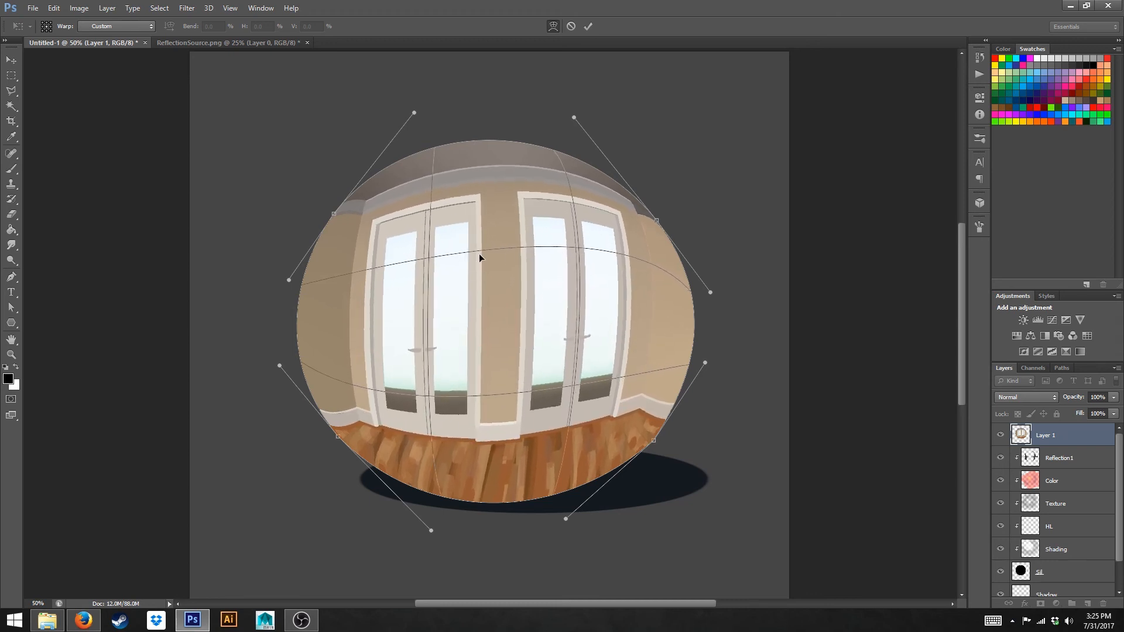
left_click_drag(430, 256, 418, 237)
left_click_drag(426, 390, 424, 407)
mouse_move(572, 388)
left_mouse_down()
mouse_move(582, 401)
mouse_move(564, 395)
left_mouse_up()
left_click_drag(429, 414, 427, 395)
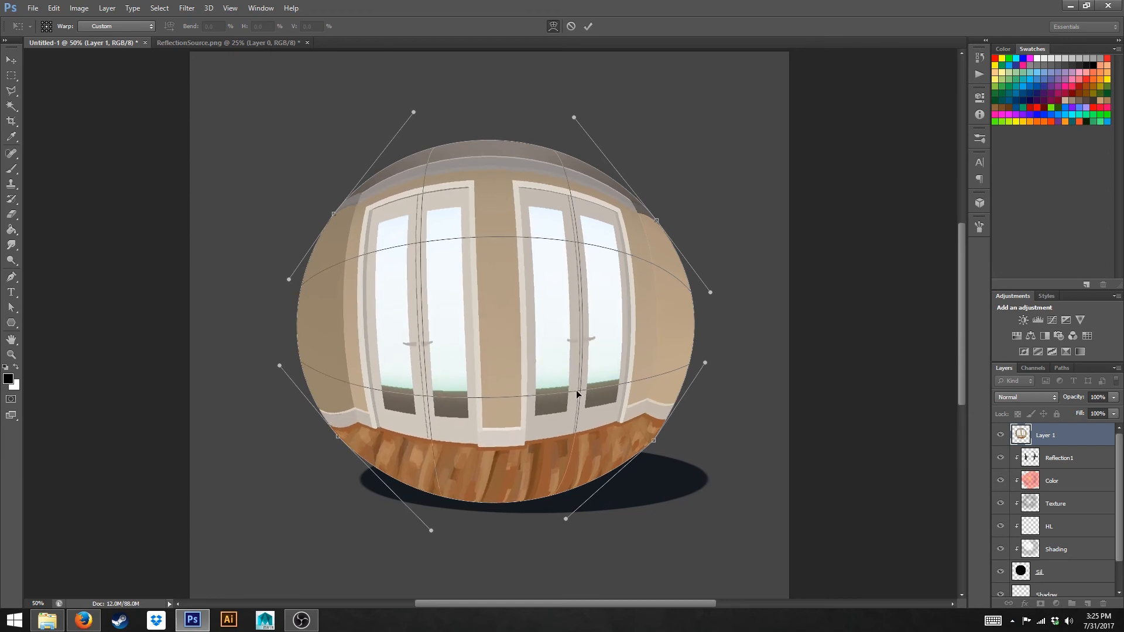
left_click_drag(580, 396, 562, 424)
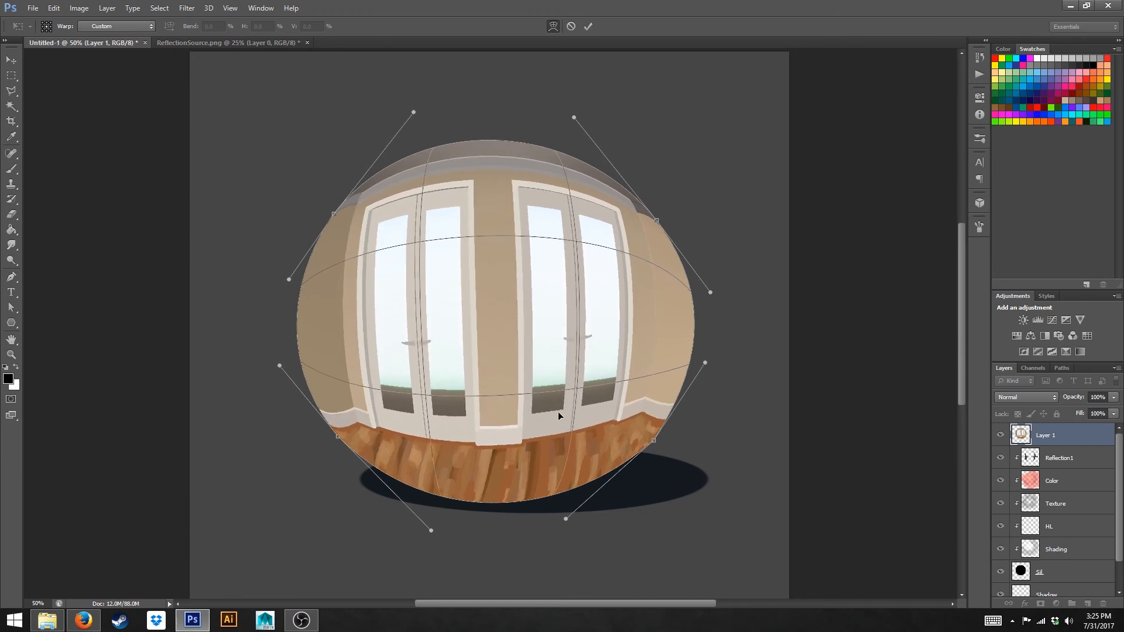
left_click(589, 26)
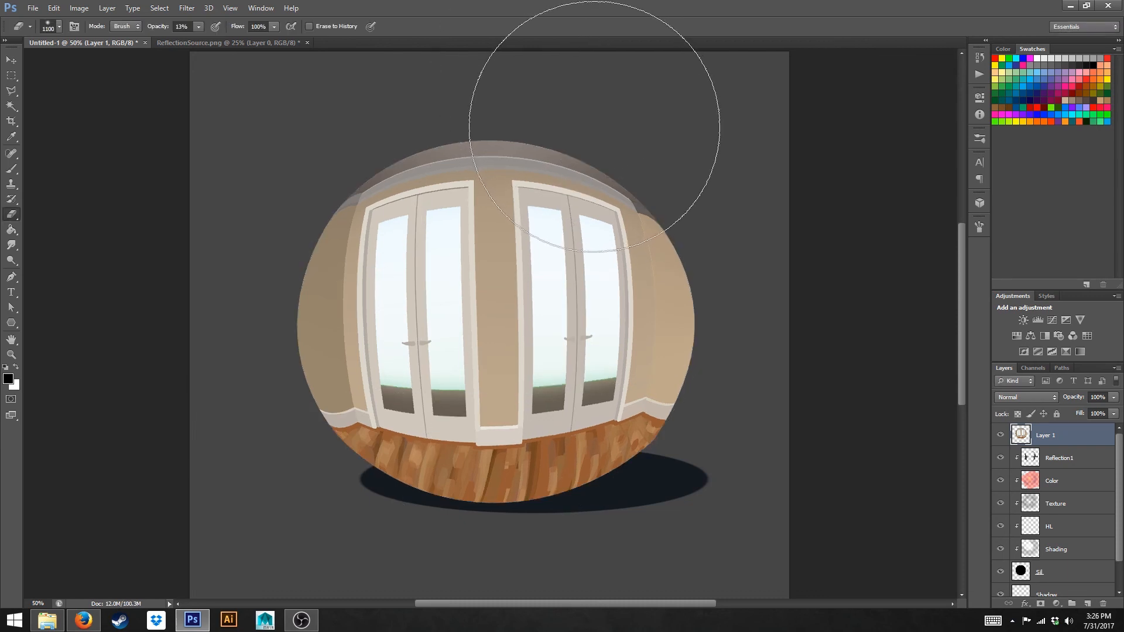
Step: Clip the warped room layer to the sphere and set its blend mode to Overlay
right_click(1065, 436)
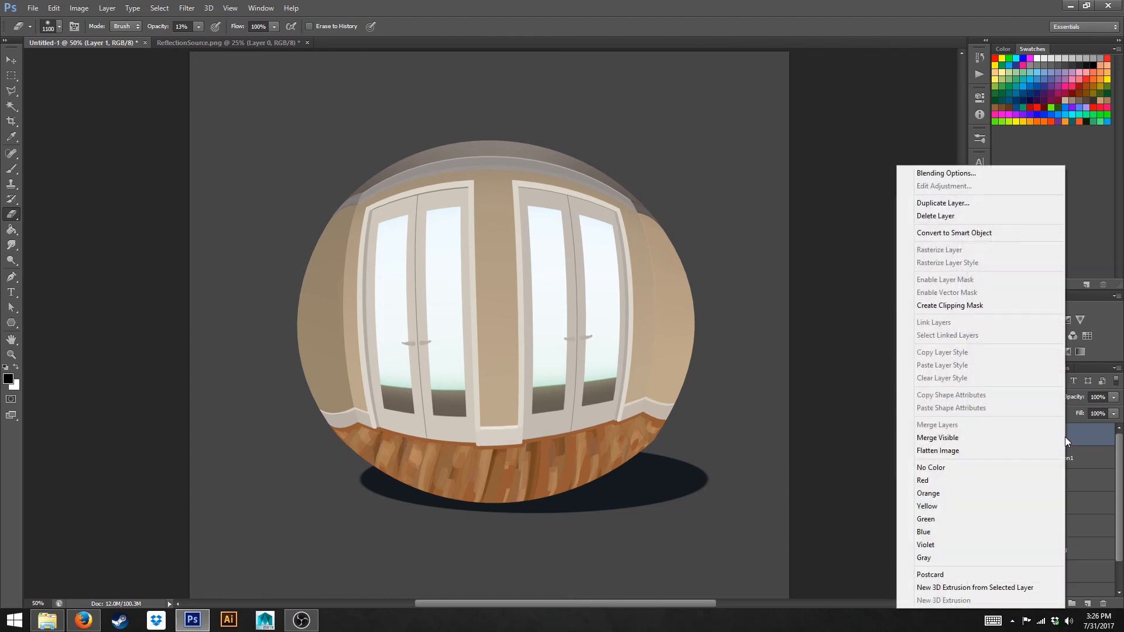
left_click(969, 307)
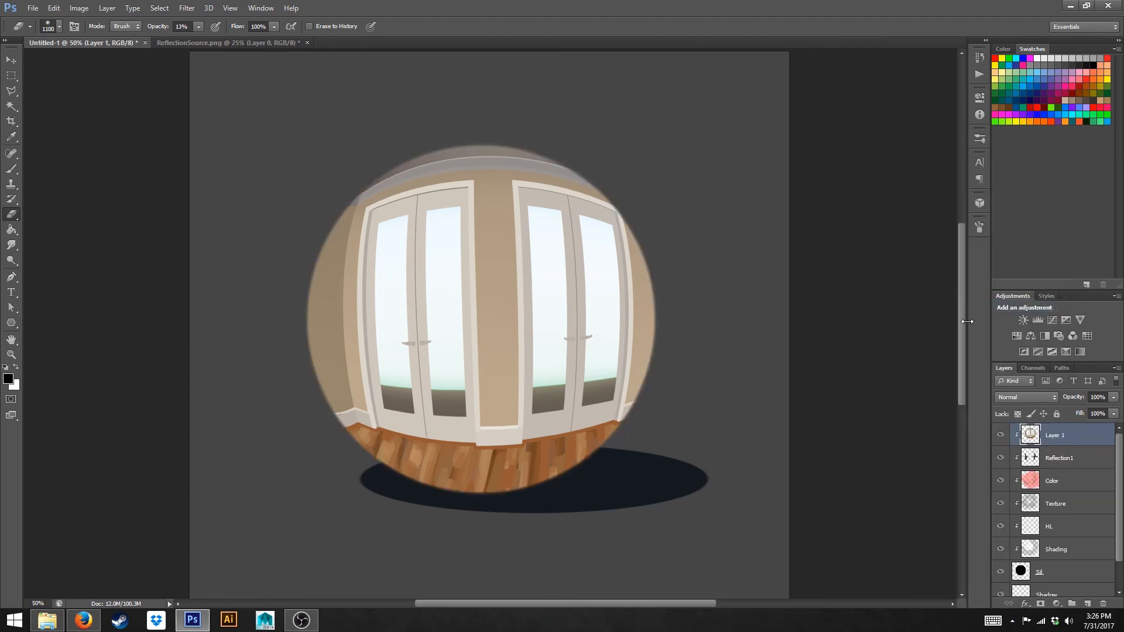
left_click(1034, 398)
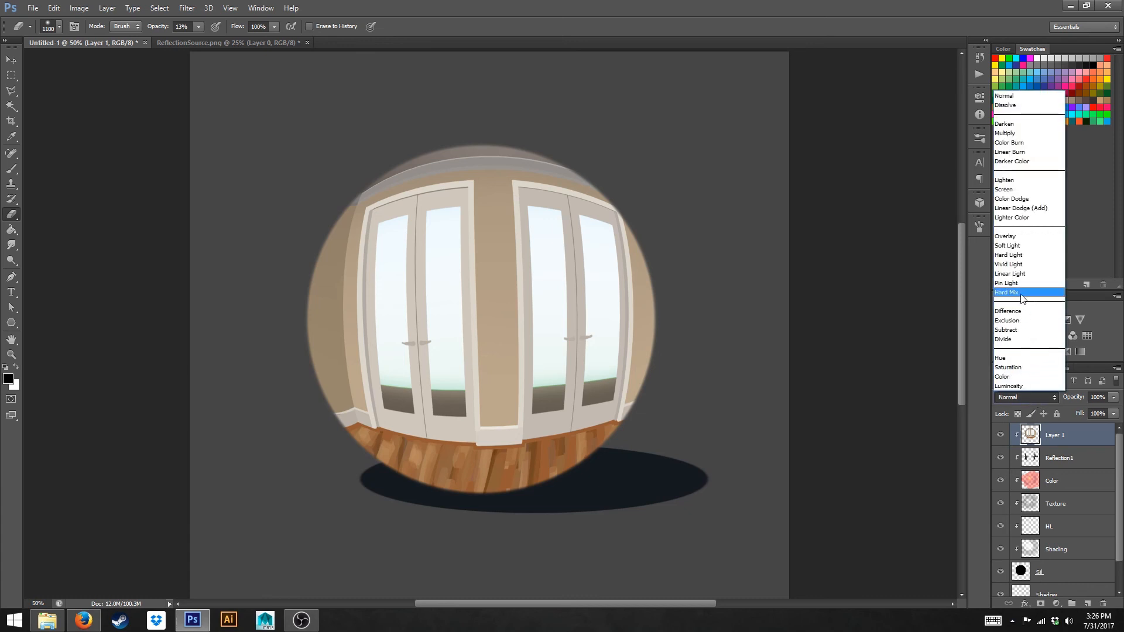
left_click(1009, 236)
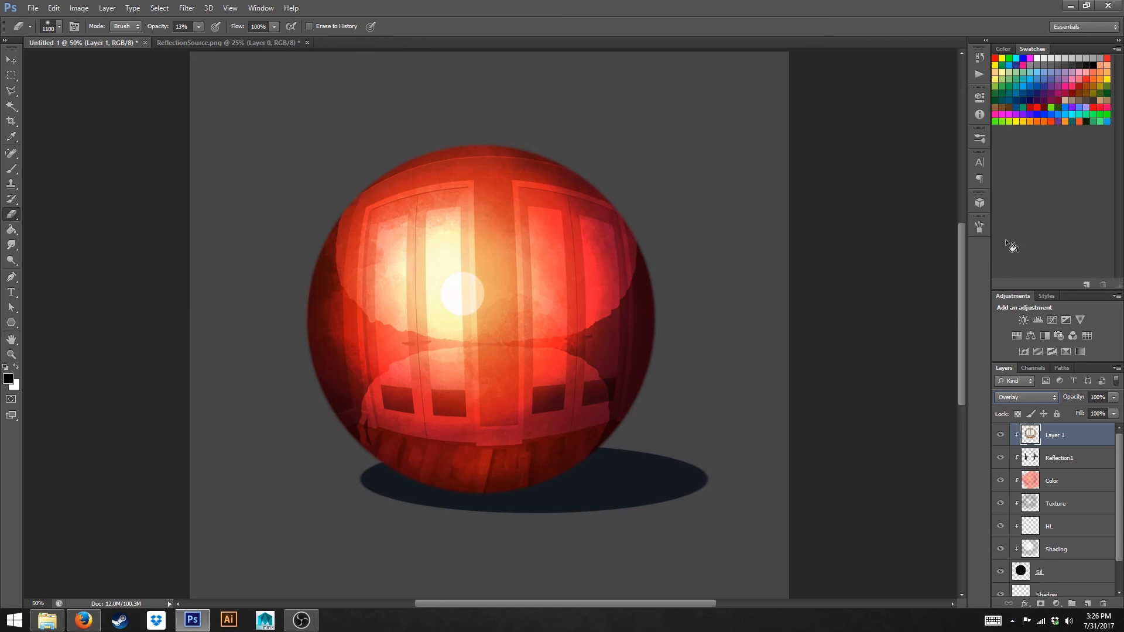
Step: Hide the Reflection1 layer and lower the room layer's opacity to 37%
left_click(1001, 459)
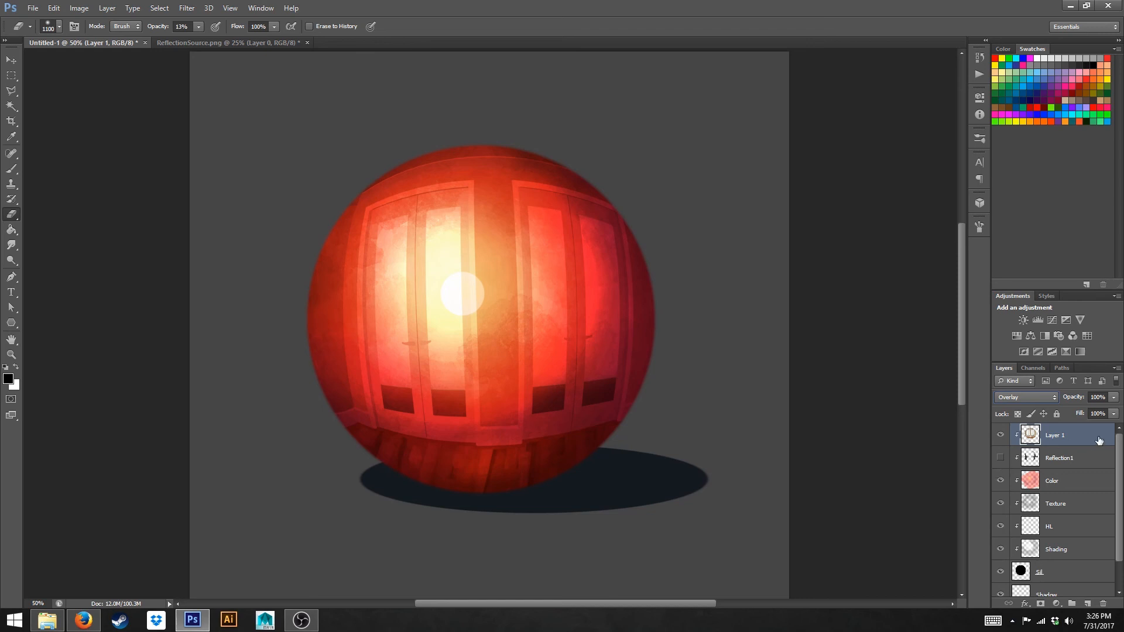
left_click(1113, 397)
left_click_drag(1115, 413, 1091, 410)
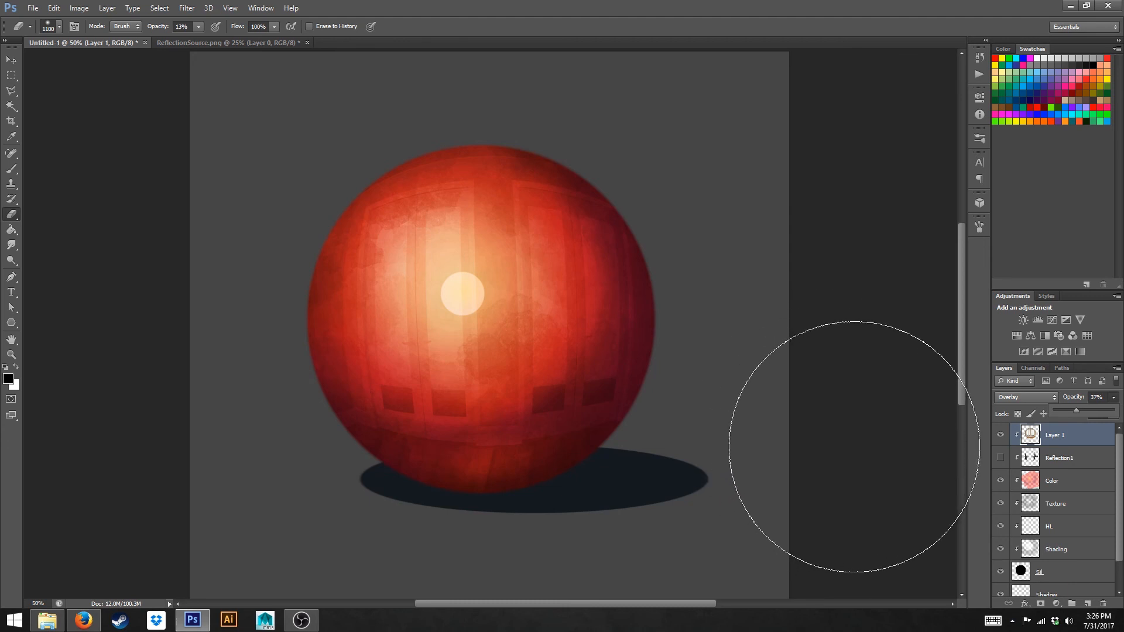
key("ctrl+minus")
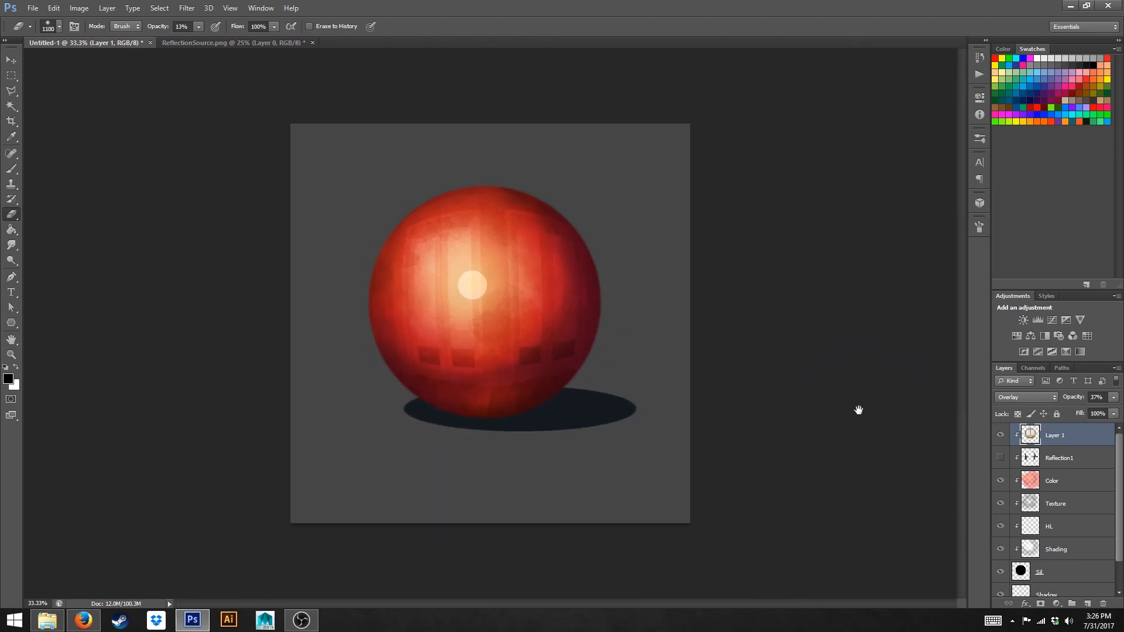